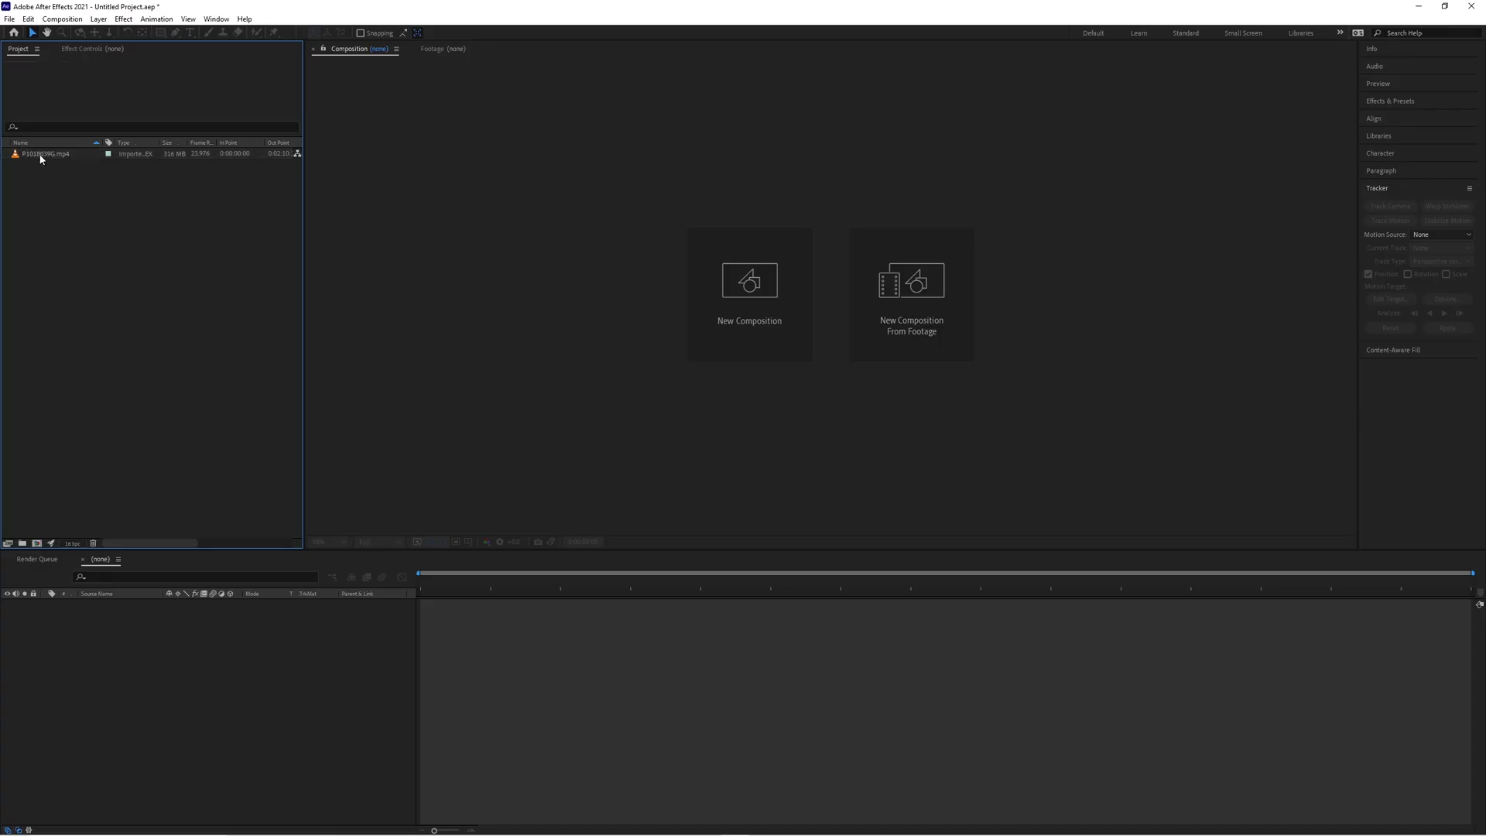
Step: Create a new composition from the P1018039G.mp4 footage
drag(42, 158, 56, 214)
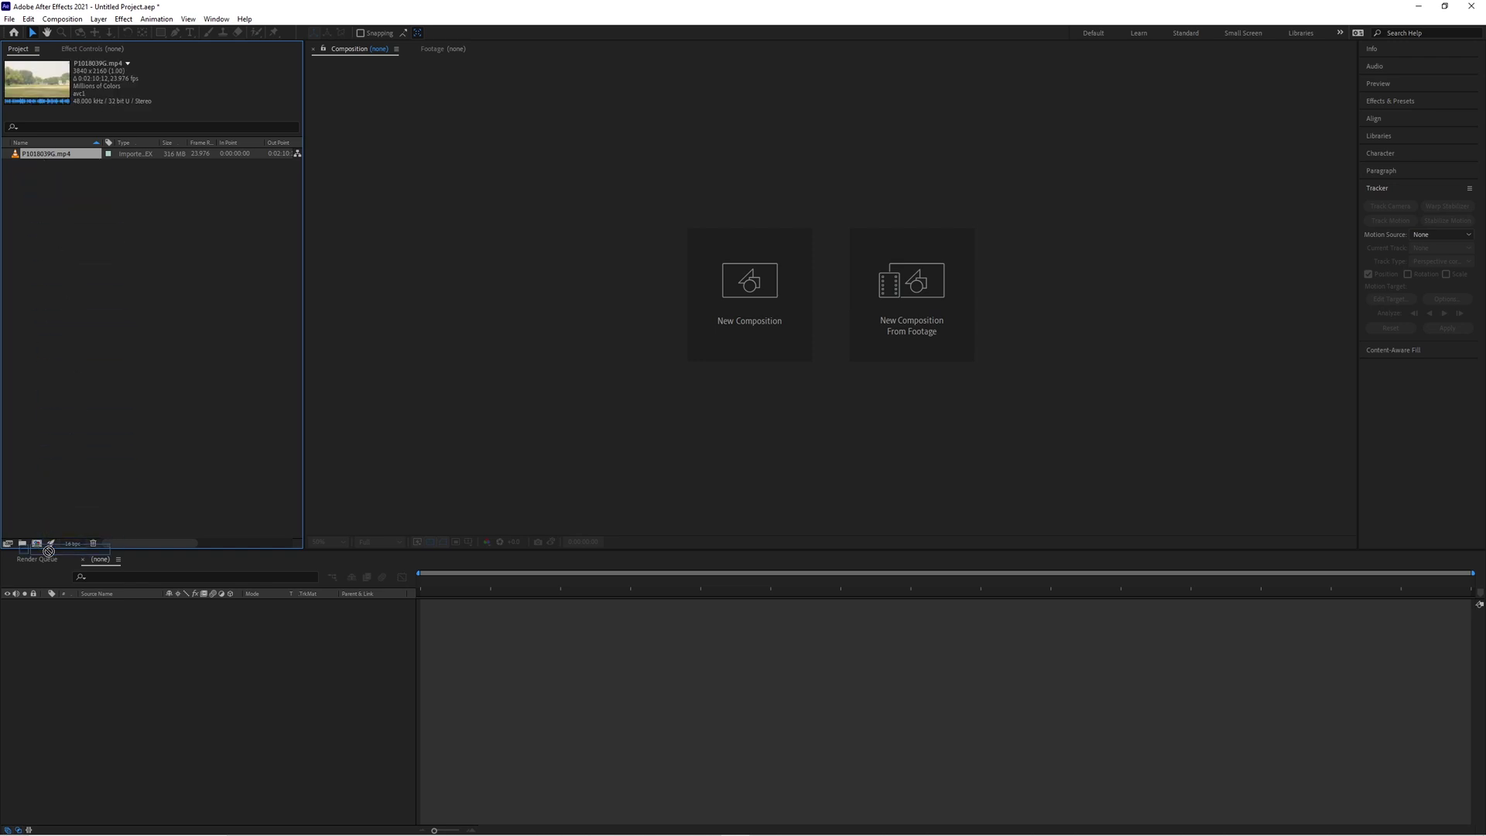
drag(38, 547, 37, 543)
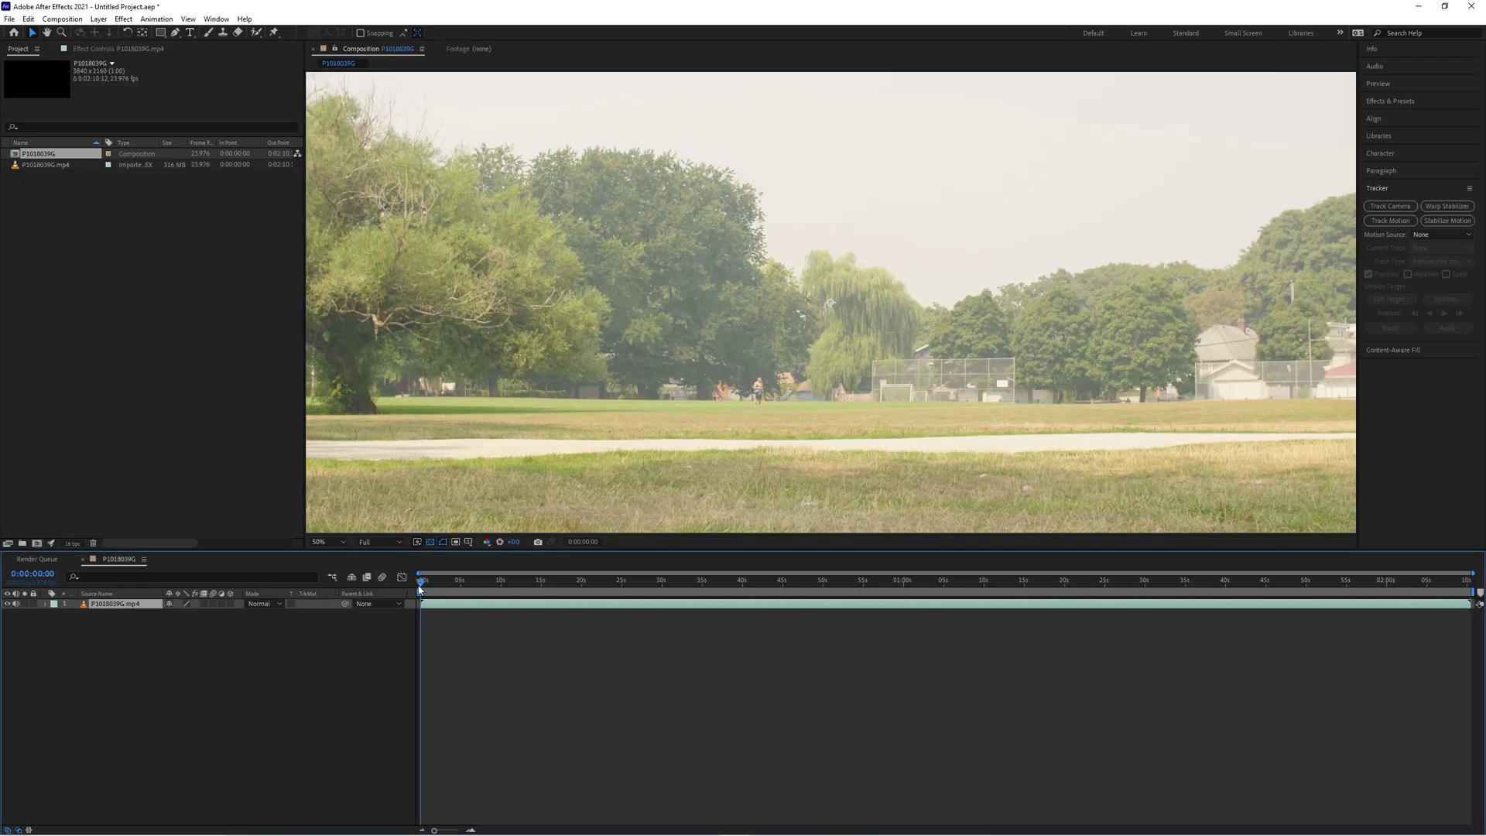
Step: Split the clip where the take with the man, dog and picture frame begins, and again at 0:01:49:23
drag(422, 589, 475, 587)
drag(572, 584, 1309, 566)
key(ctrl+shift+d)
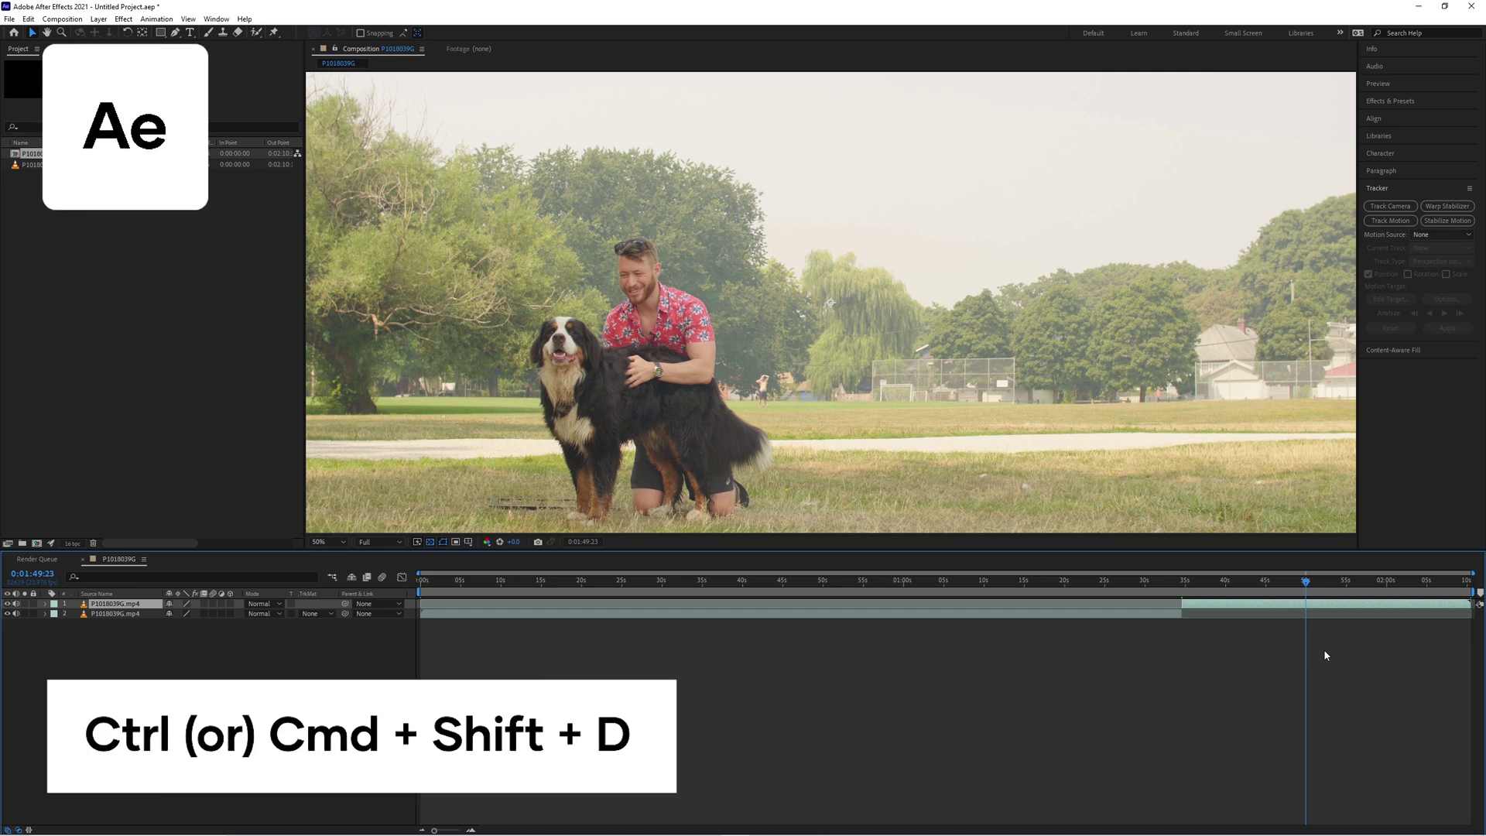
key(ctrl+shift+d)
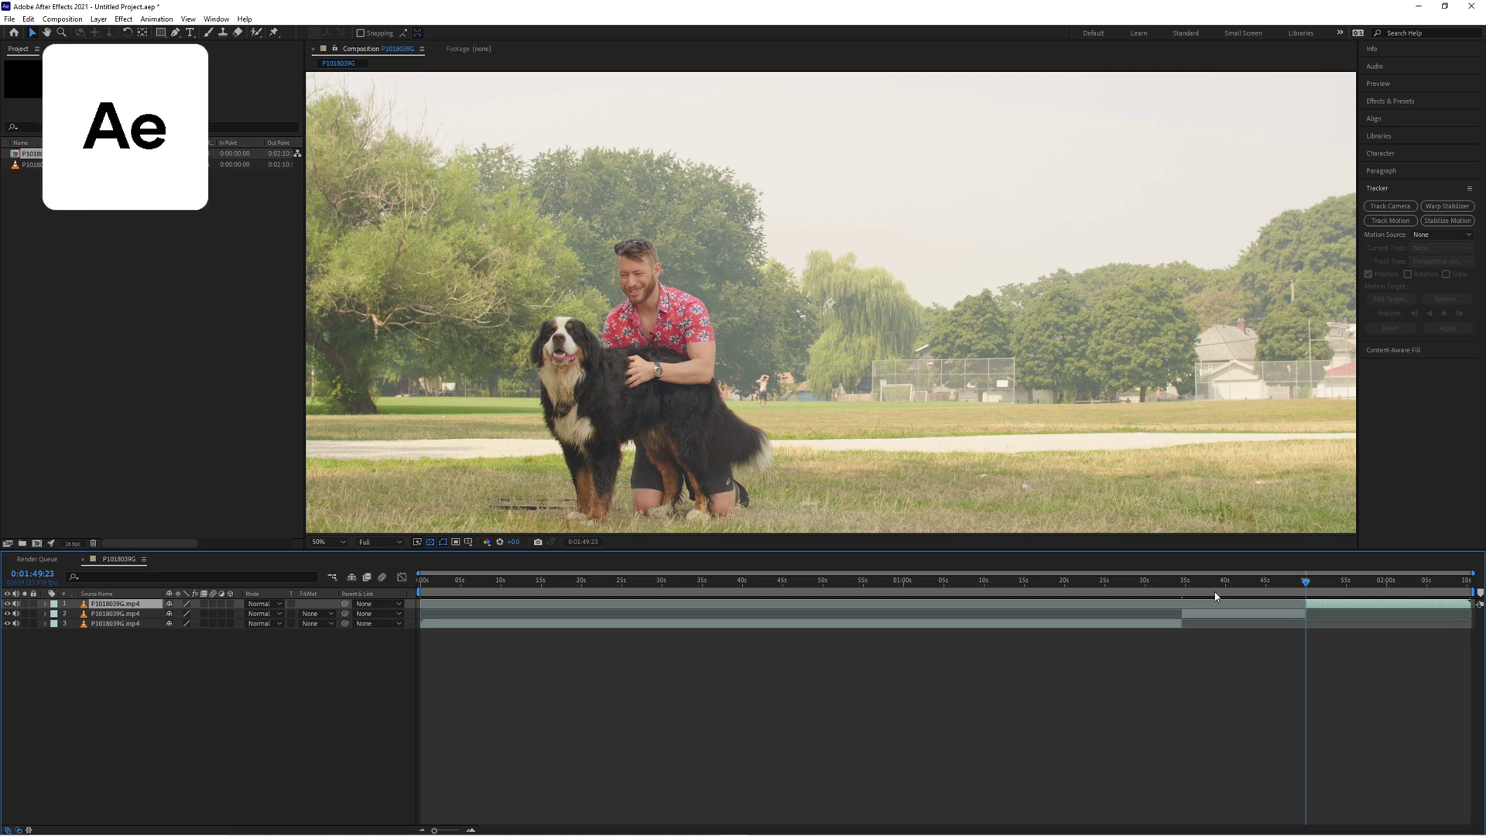
scroll(914, 451, down, 2)
click(1161, 681)
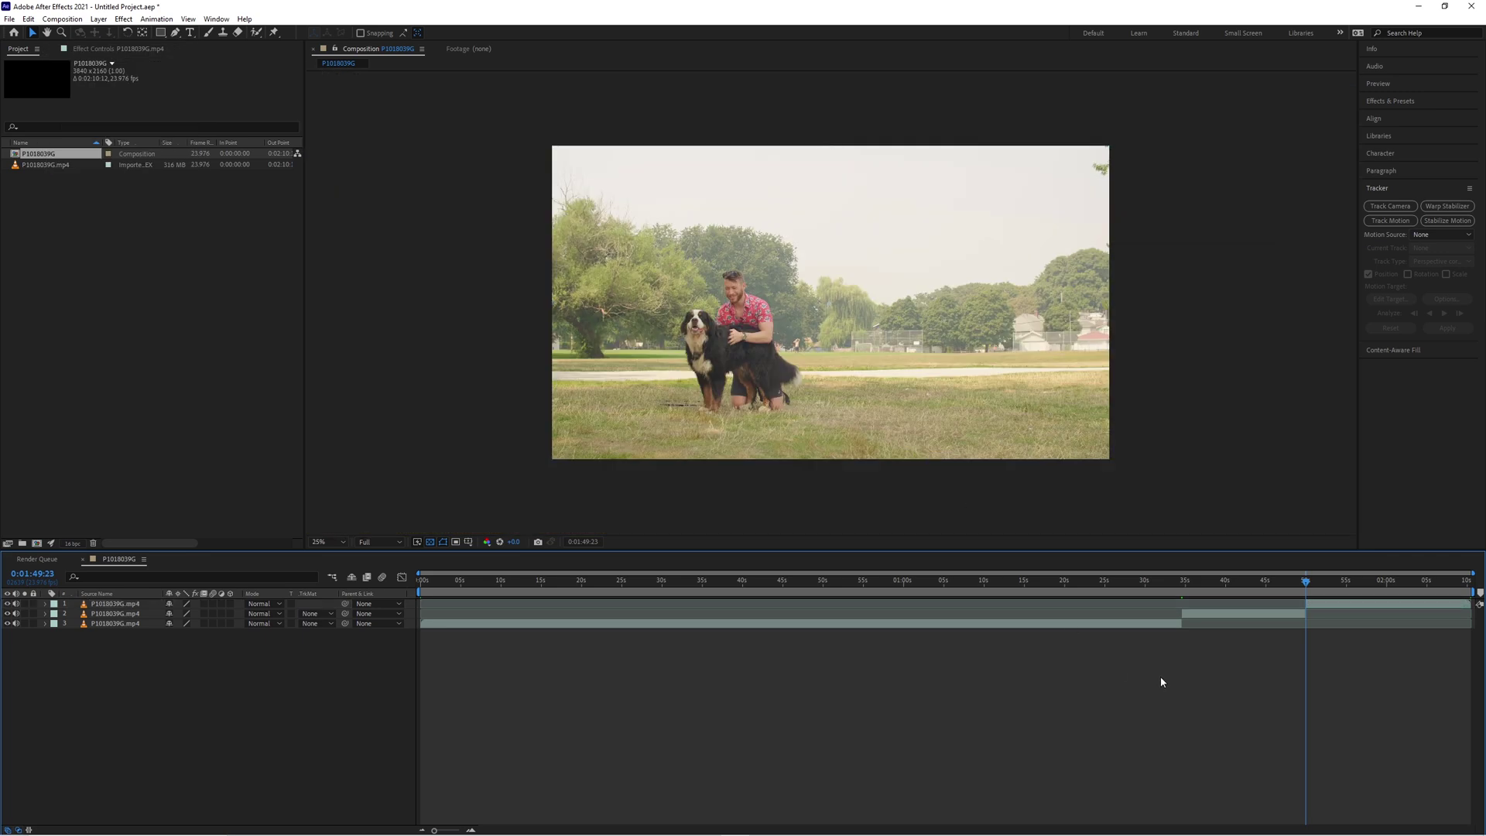
Step: Delete the opening segment of the clip and move the middle segment to the start of the timeline
click(1136, 627)
key(Delete)
drag(1180, 613, 515, 620)
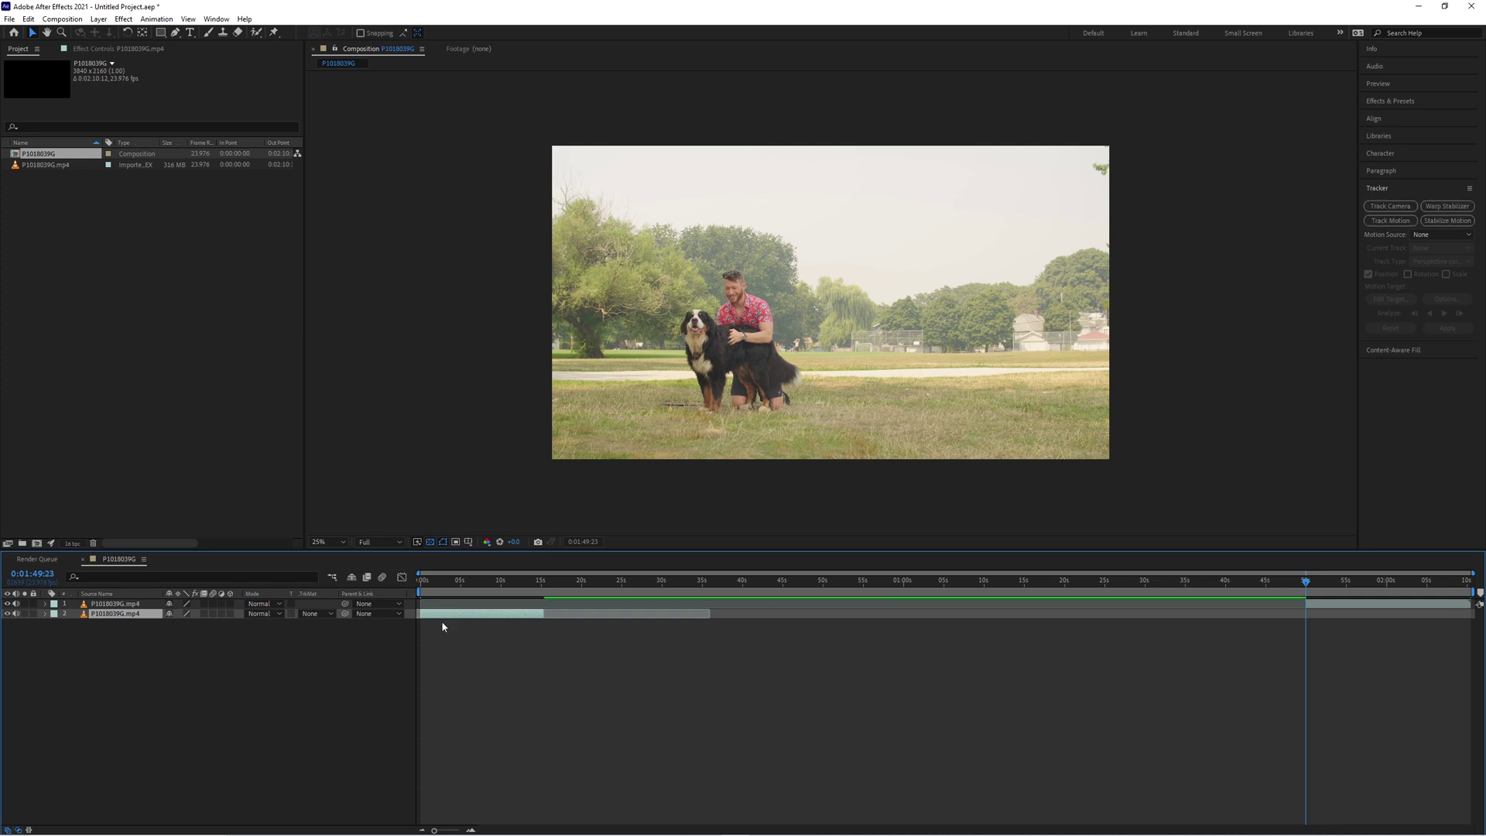
Step: Cut away the final segment's beginning at 0:01:25:19, and move the remaining empty-park clip to the timeline start beneath the other layer
drag(1343, 605, 1112, 586)
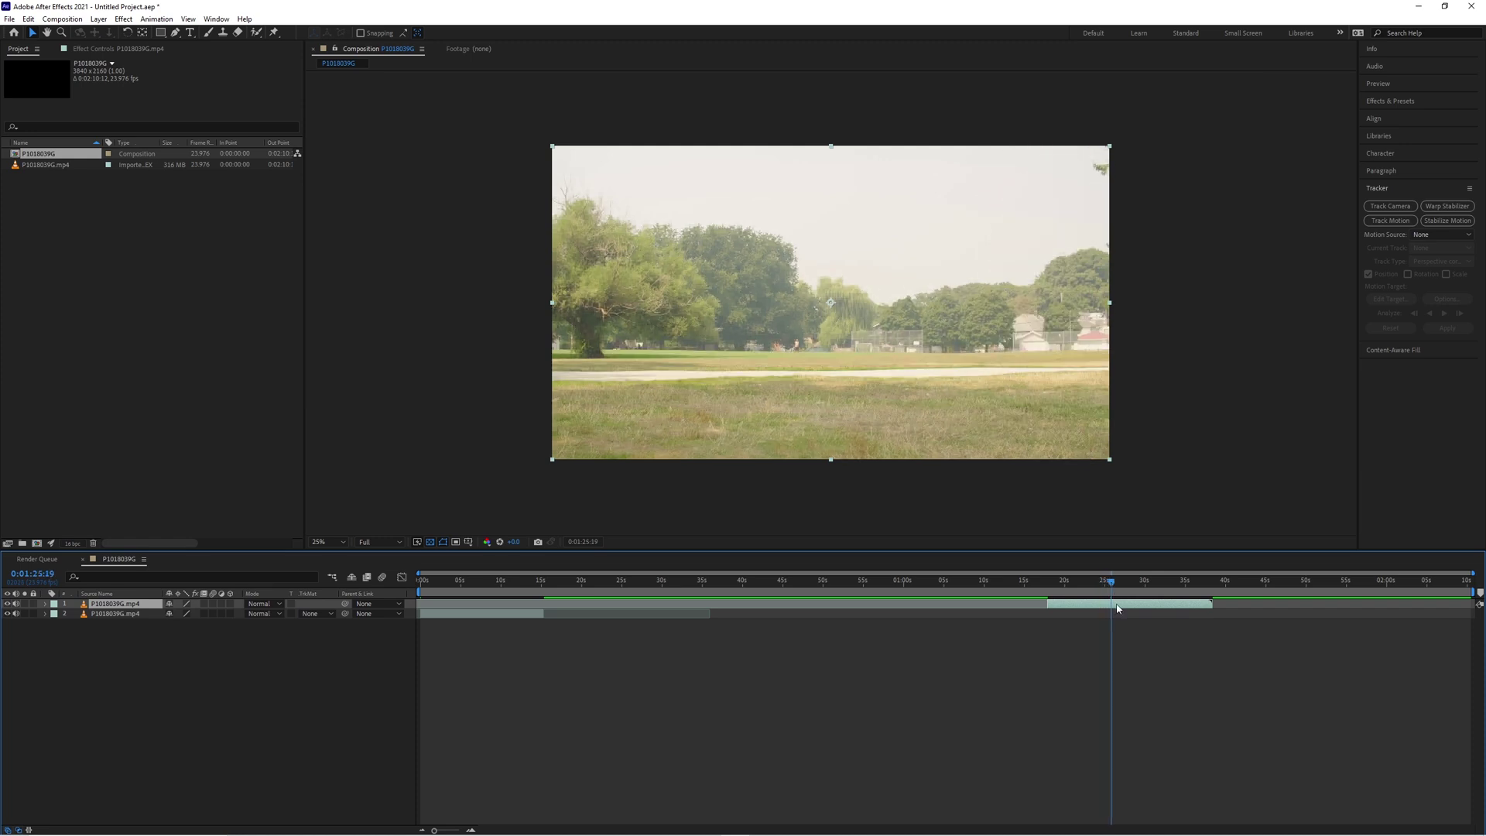
key(ctrl+shift+d)
click(1082, 614)
key(Delete)
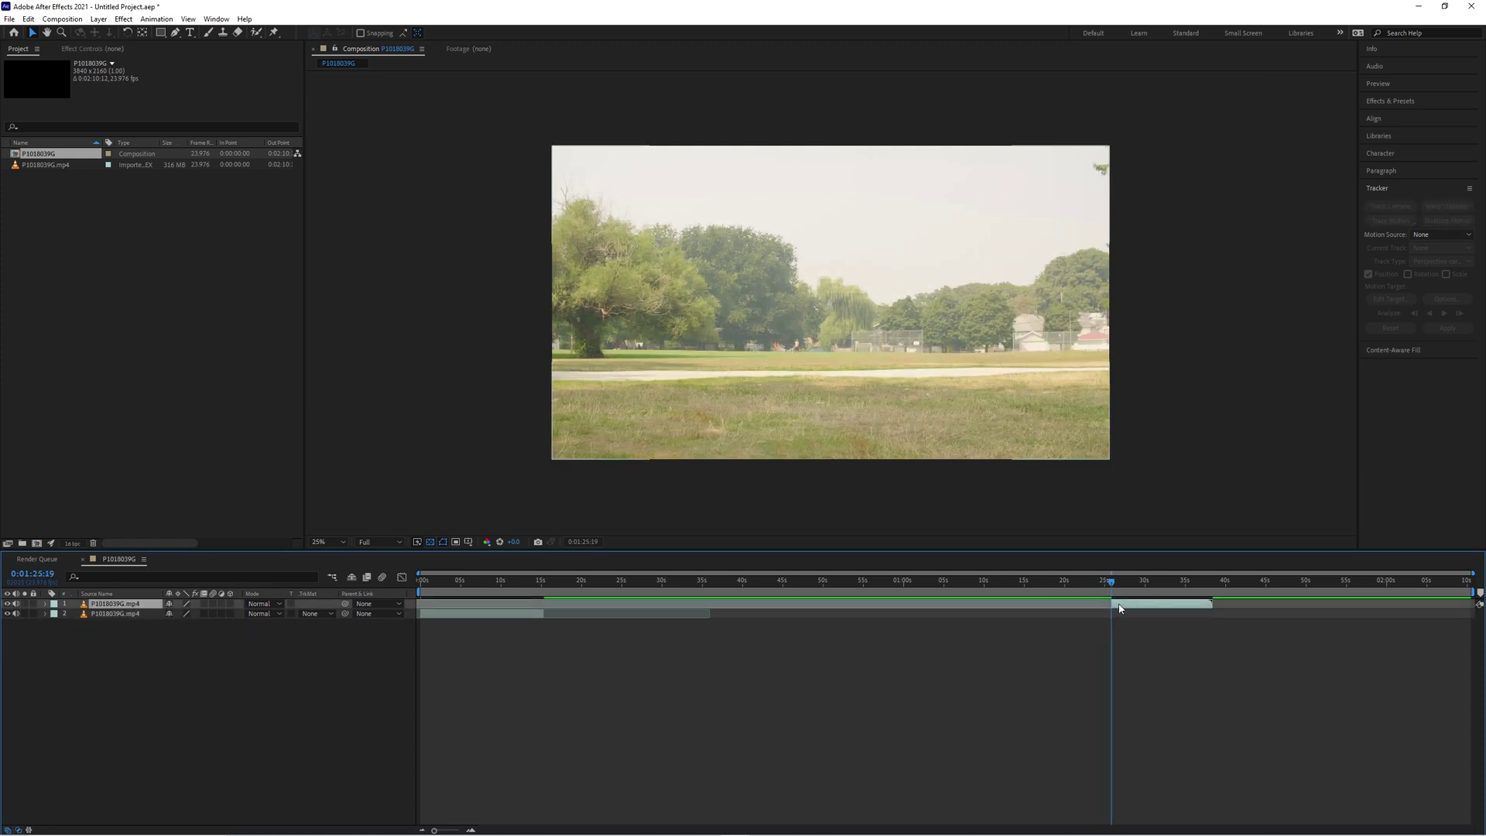
drag(1117, 608, 665, 608)
drag(111, 606, 108, 622)
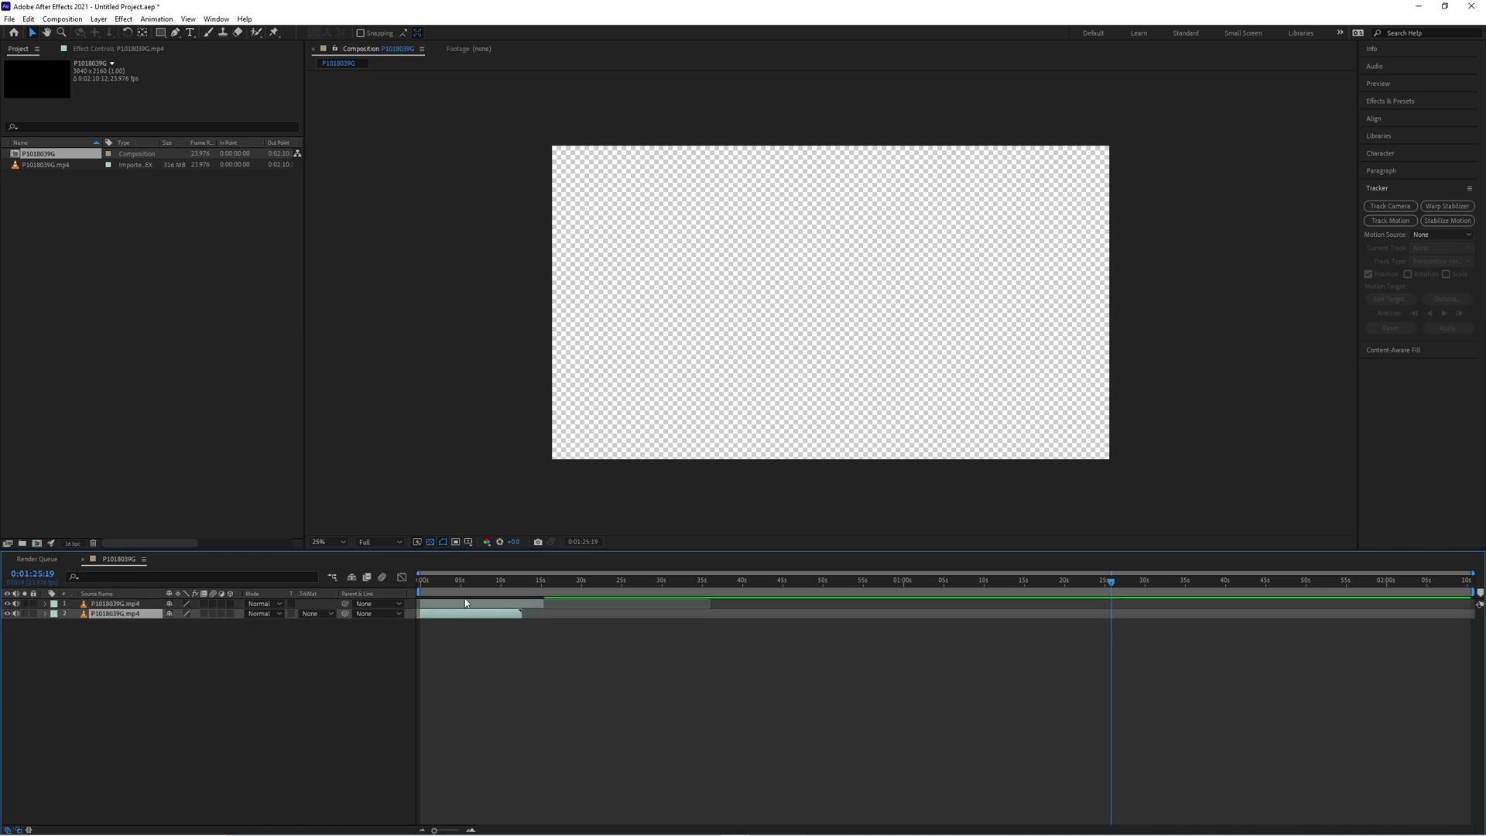
Step: End the work area at 0:00:15:00 and trim the composition to it
drag(472, 584, 538, 594)
key(equal)
key(equal)
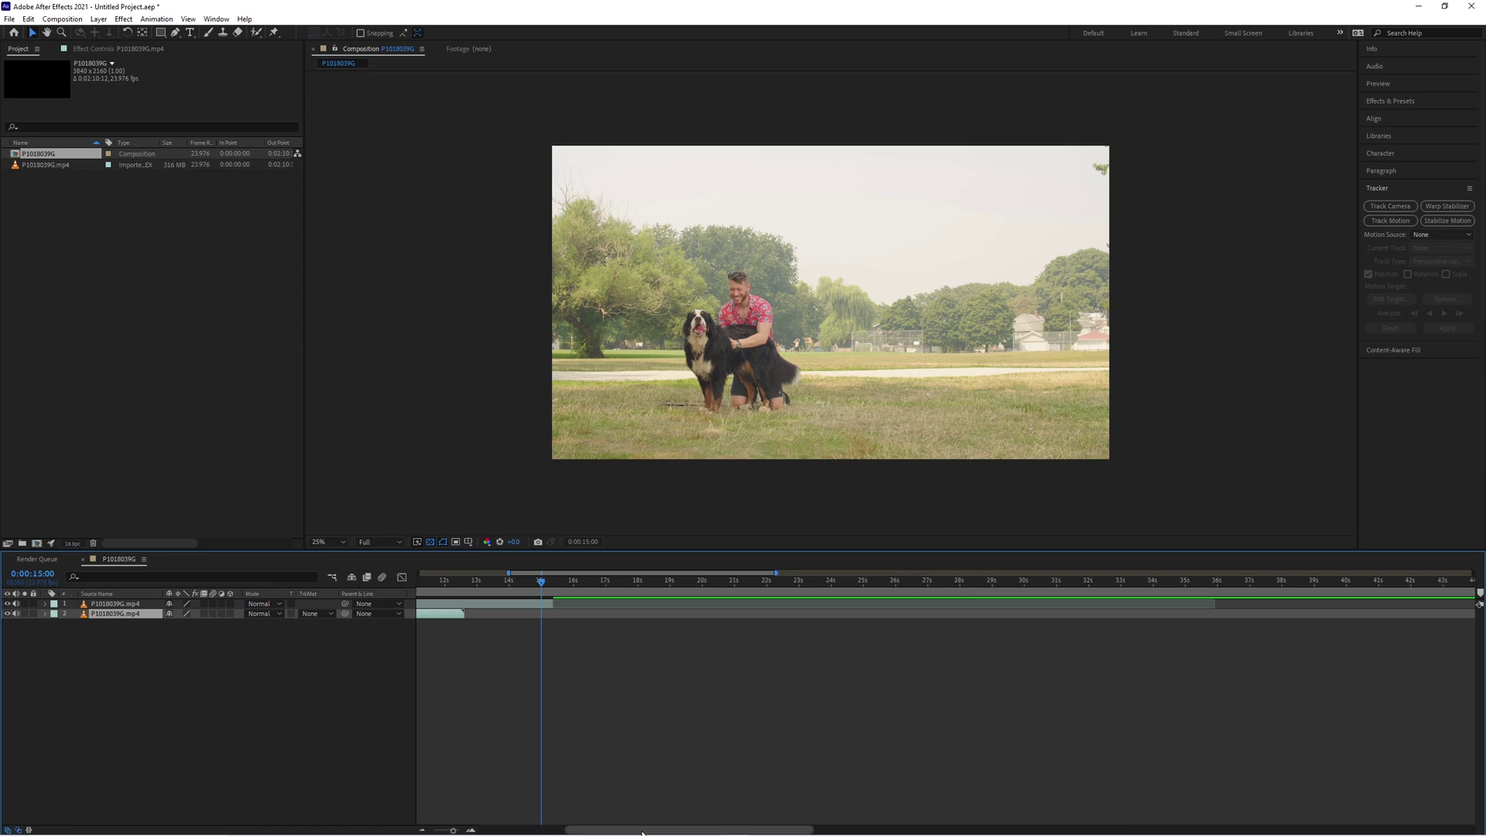
drag(641, 833, 501, 831)
drag(907, 582, 907, 583)
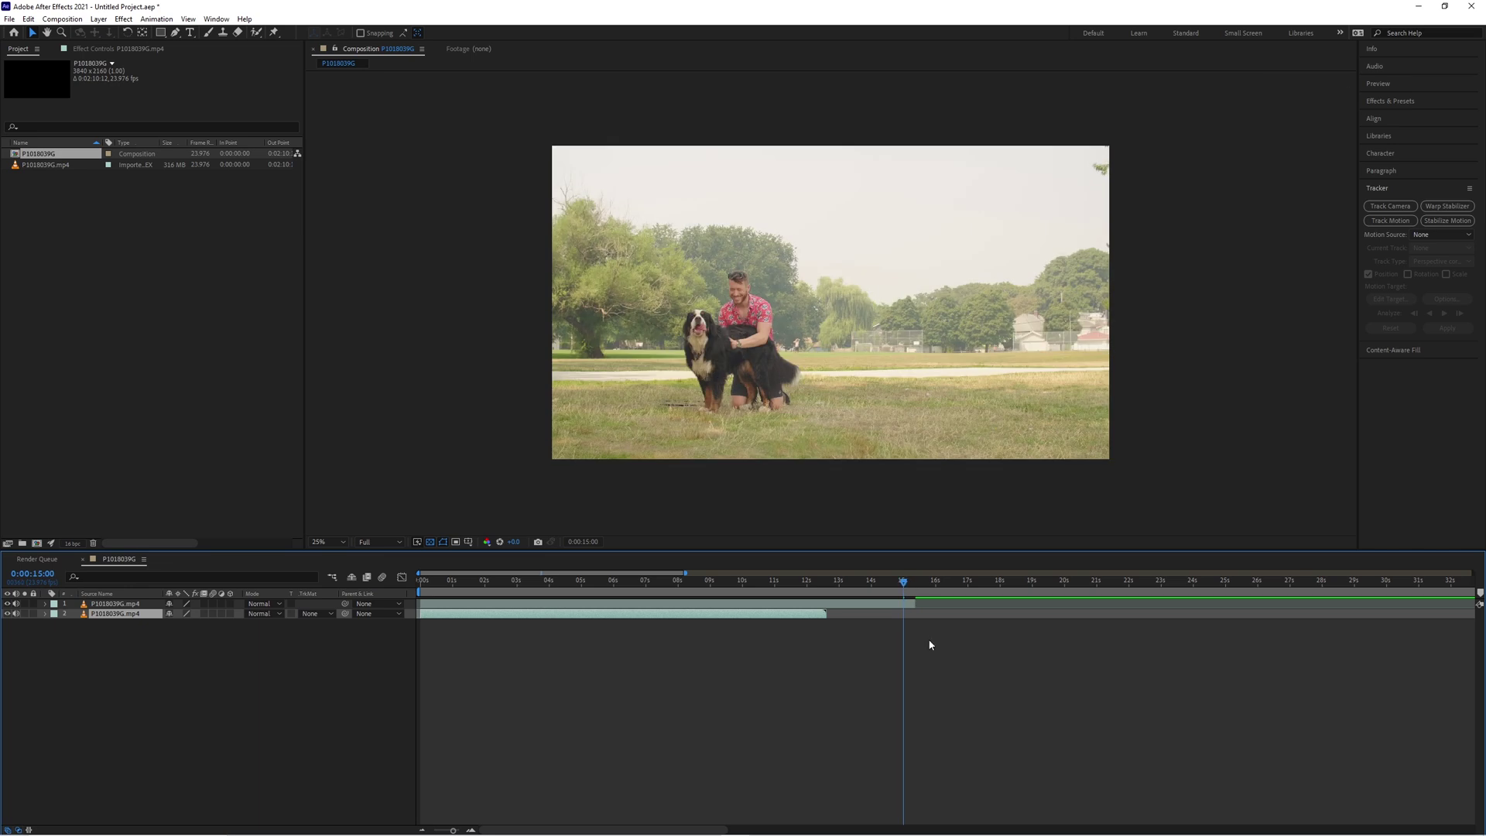
key(o)
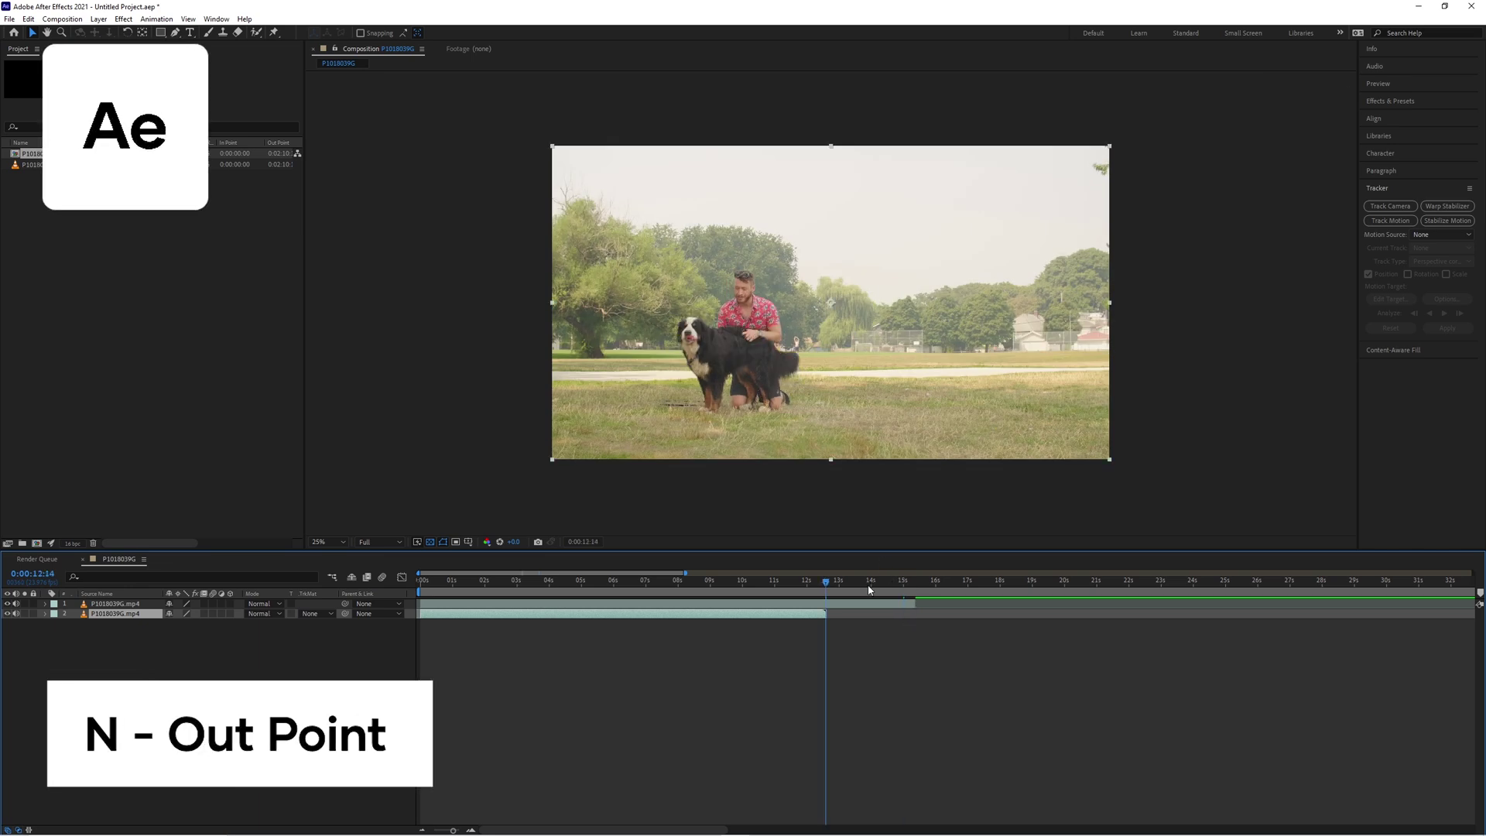
click(904, 586)
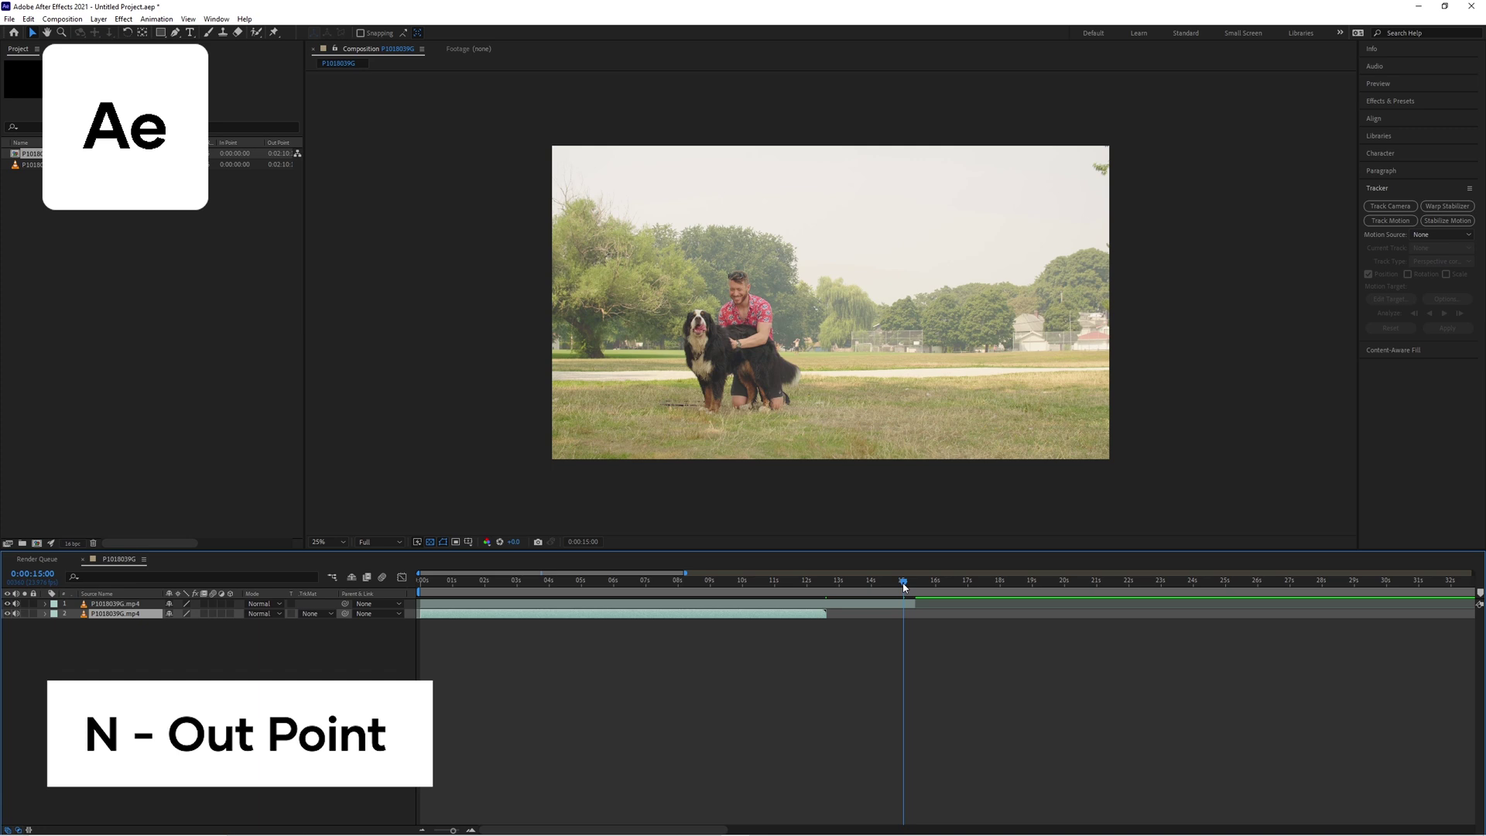
key(n)
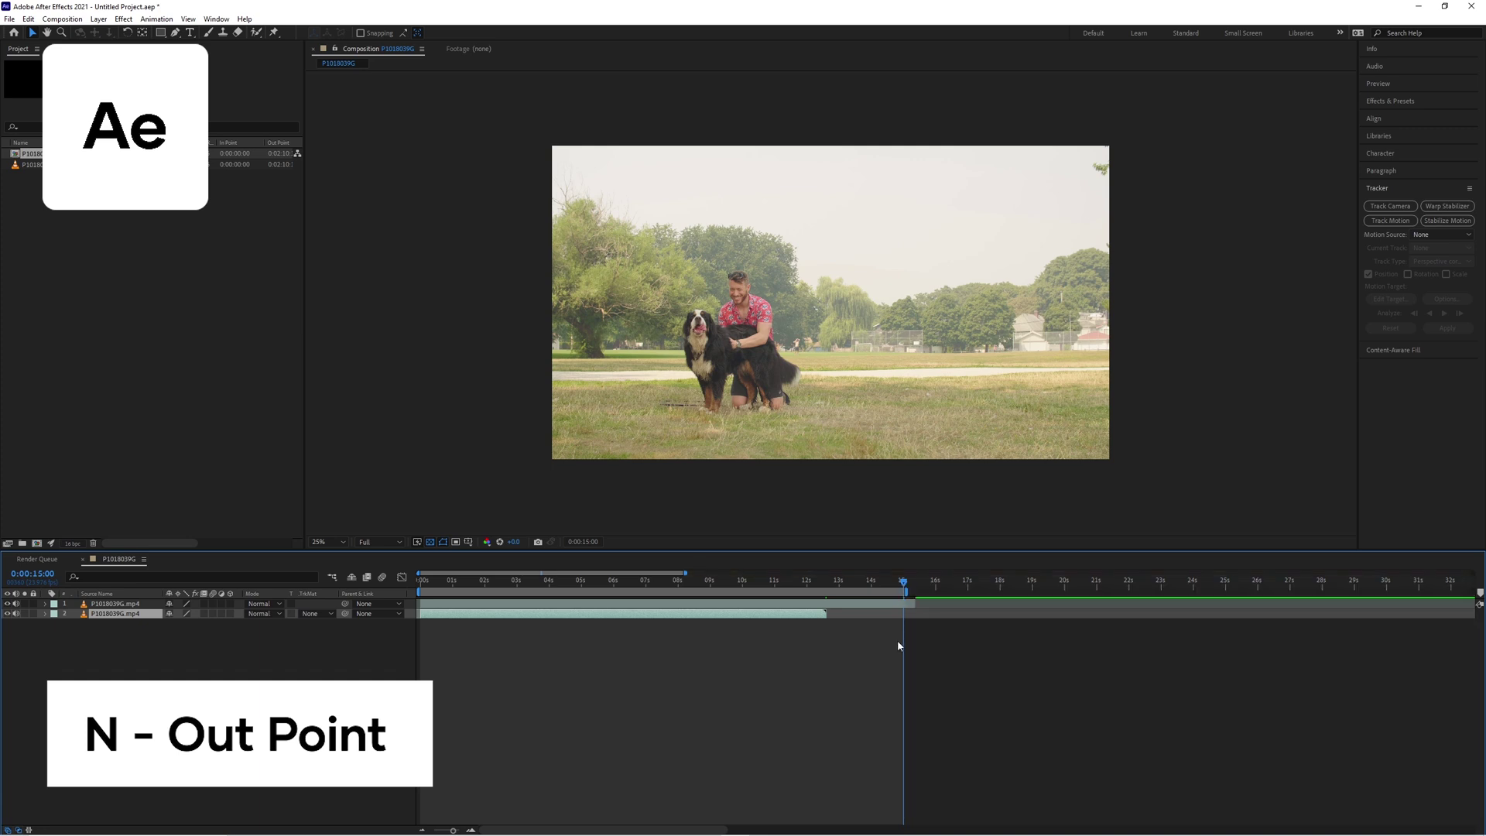
right_click(648, 590)
click(707, 623)
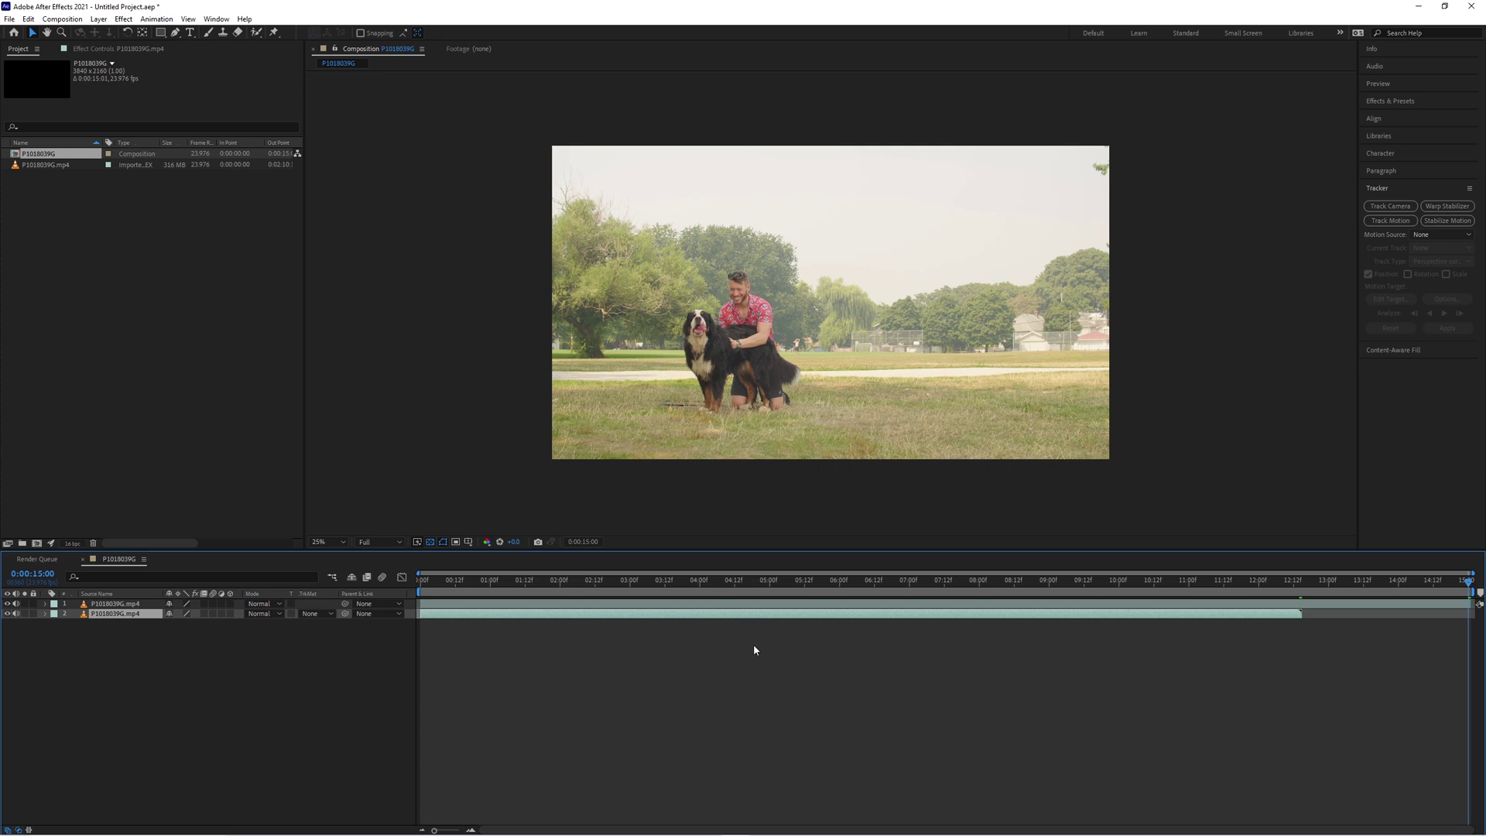
Step: Return to the start of the composition and duplicate the upper clip layer
drag(1343, 588, 422, 587)
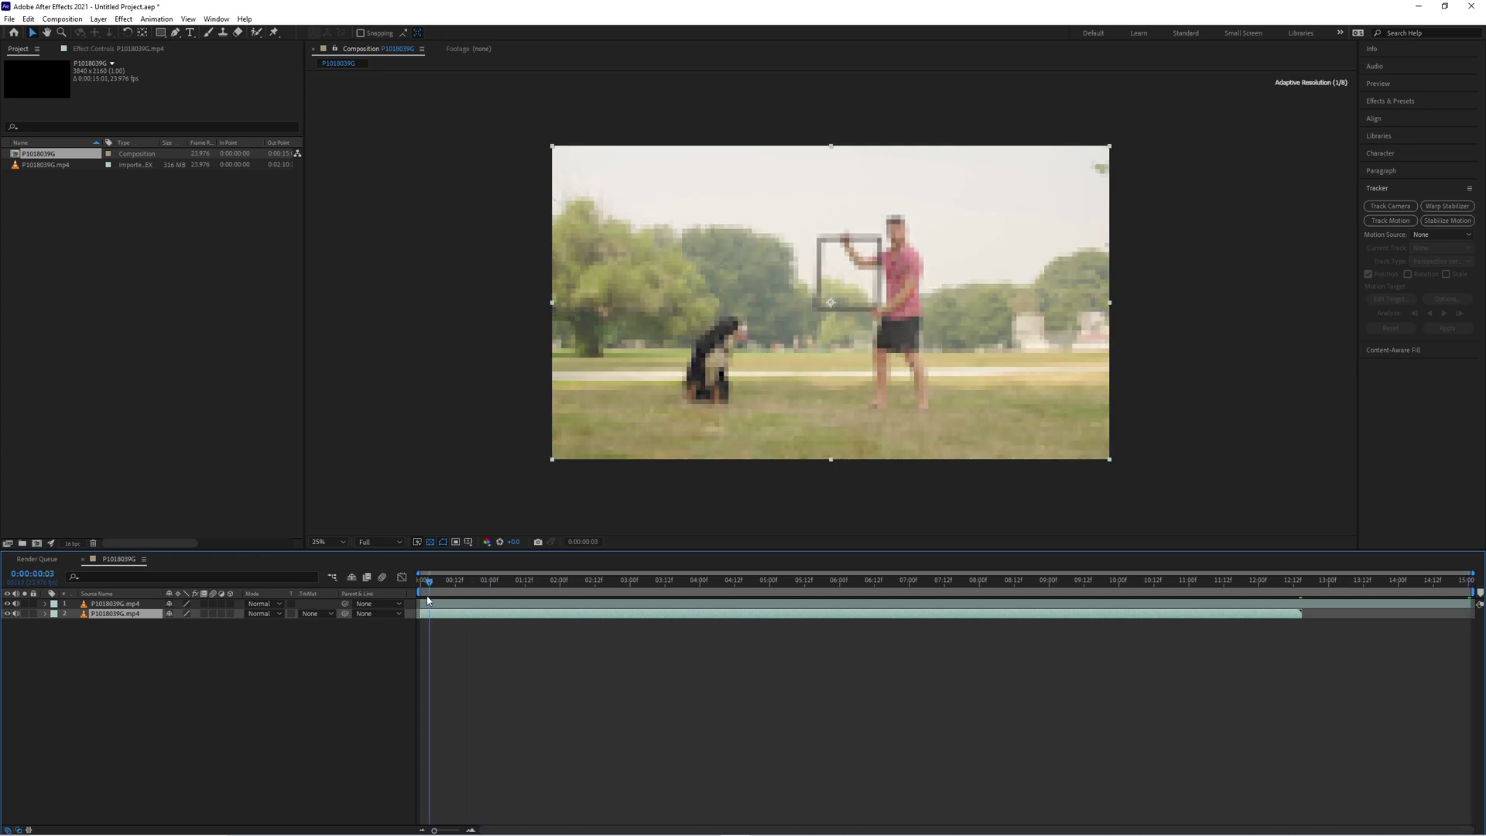
click(600, 722)
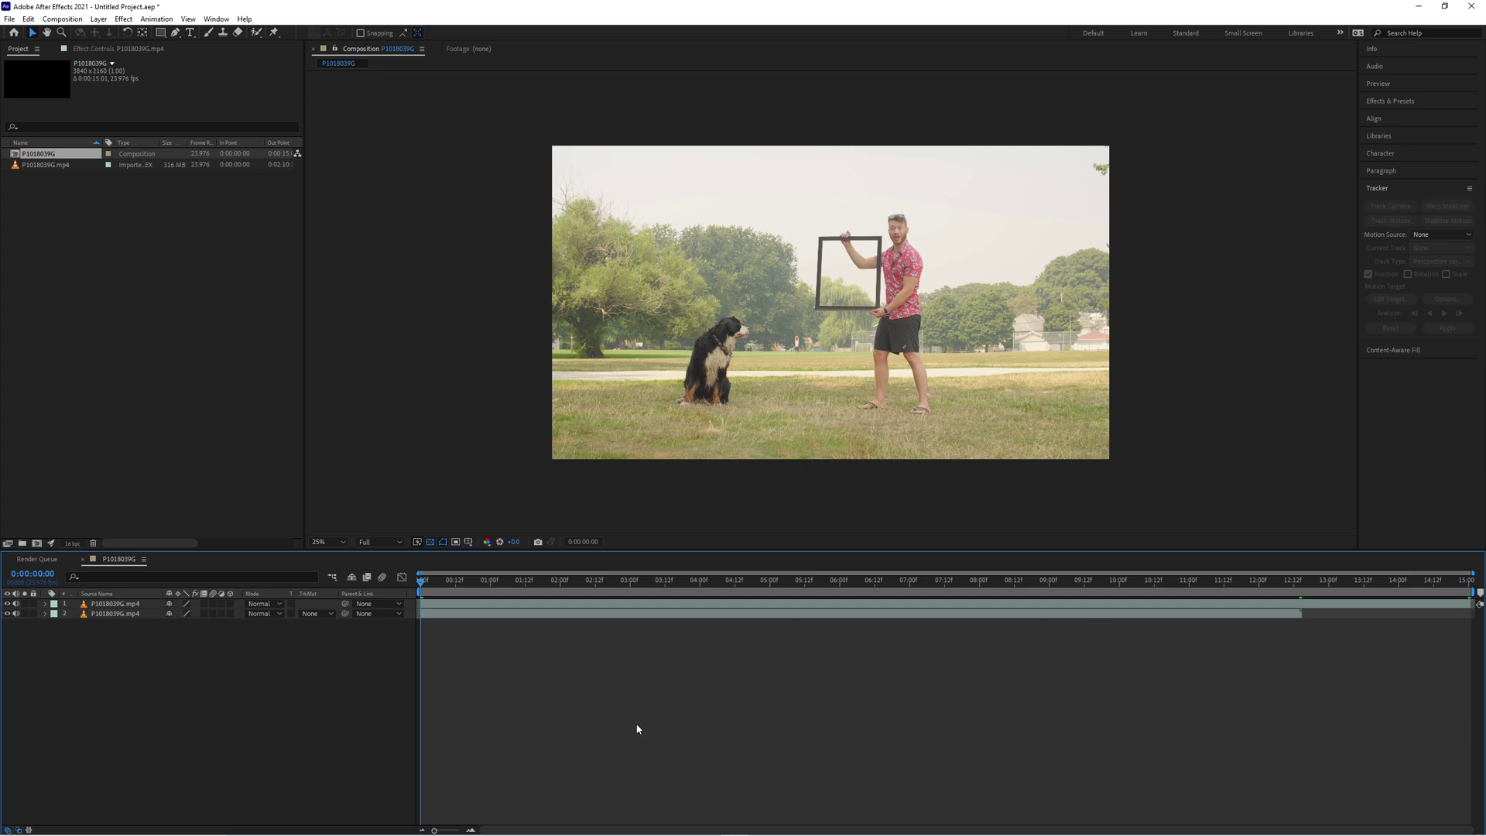
click(480, 606)
key(ctrl+d)
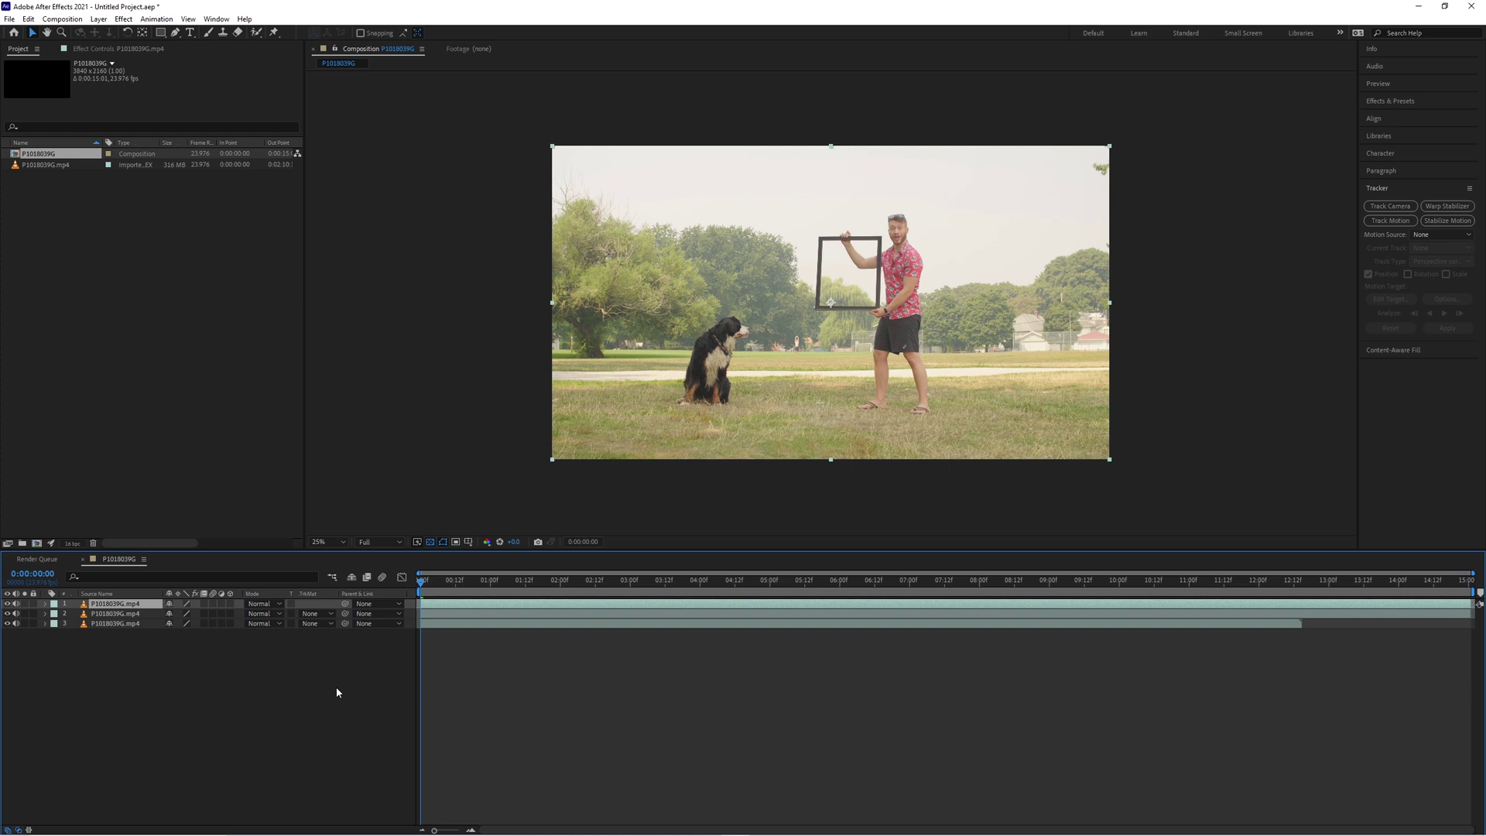
Step: Rename the three layers, from top to bottom, as Still Frame, Main Footage and Clean Plate
right_click(111, 606)
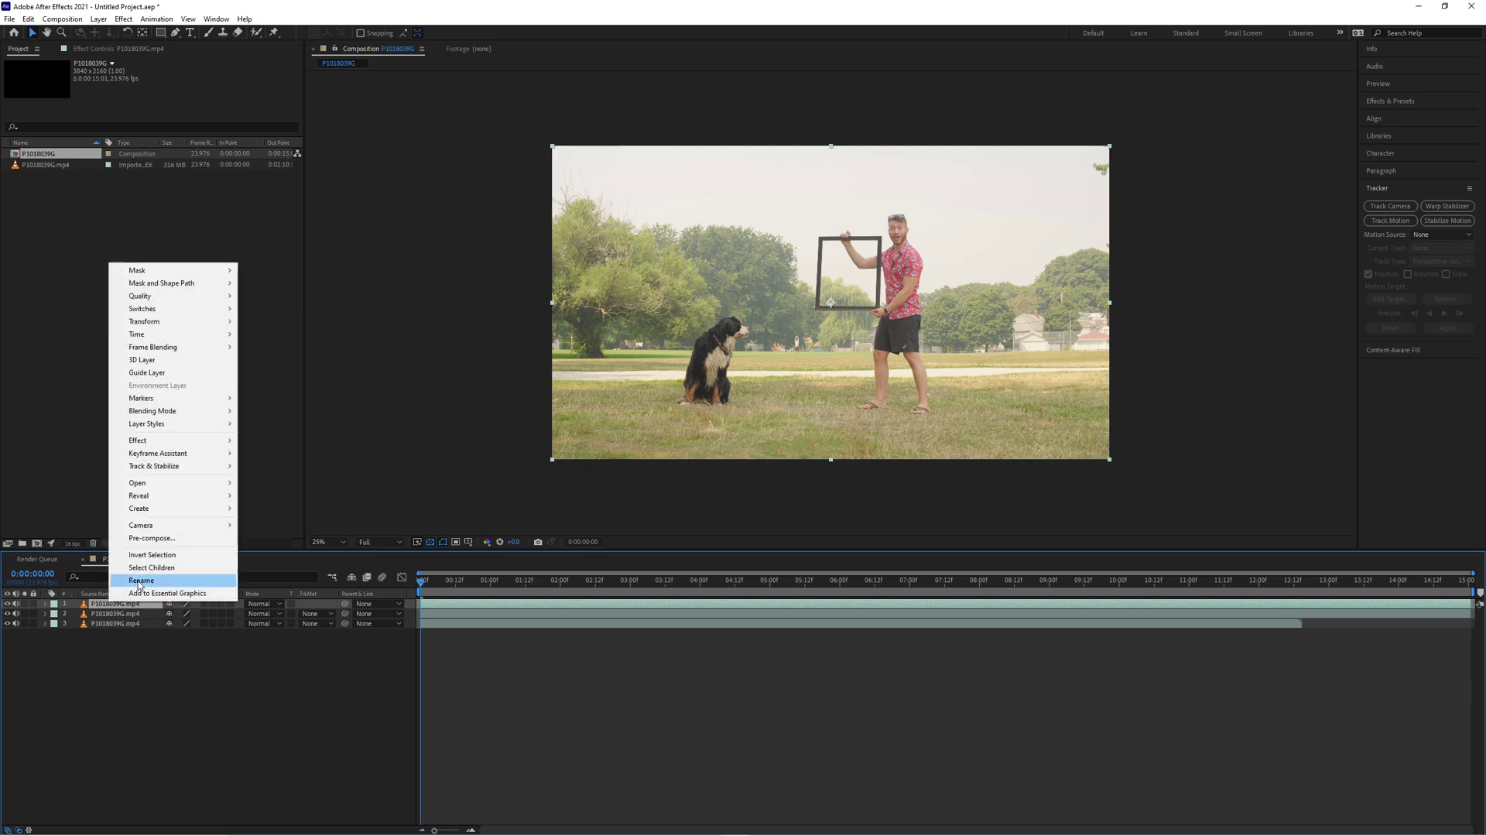
click(141, 581)
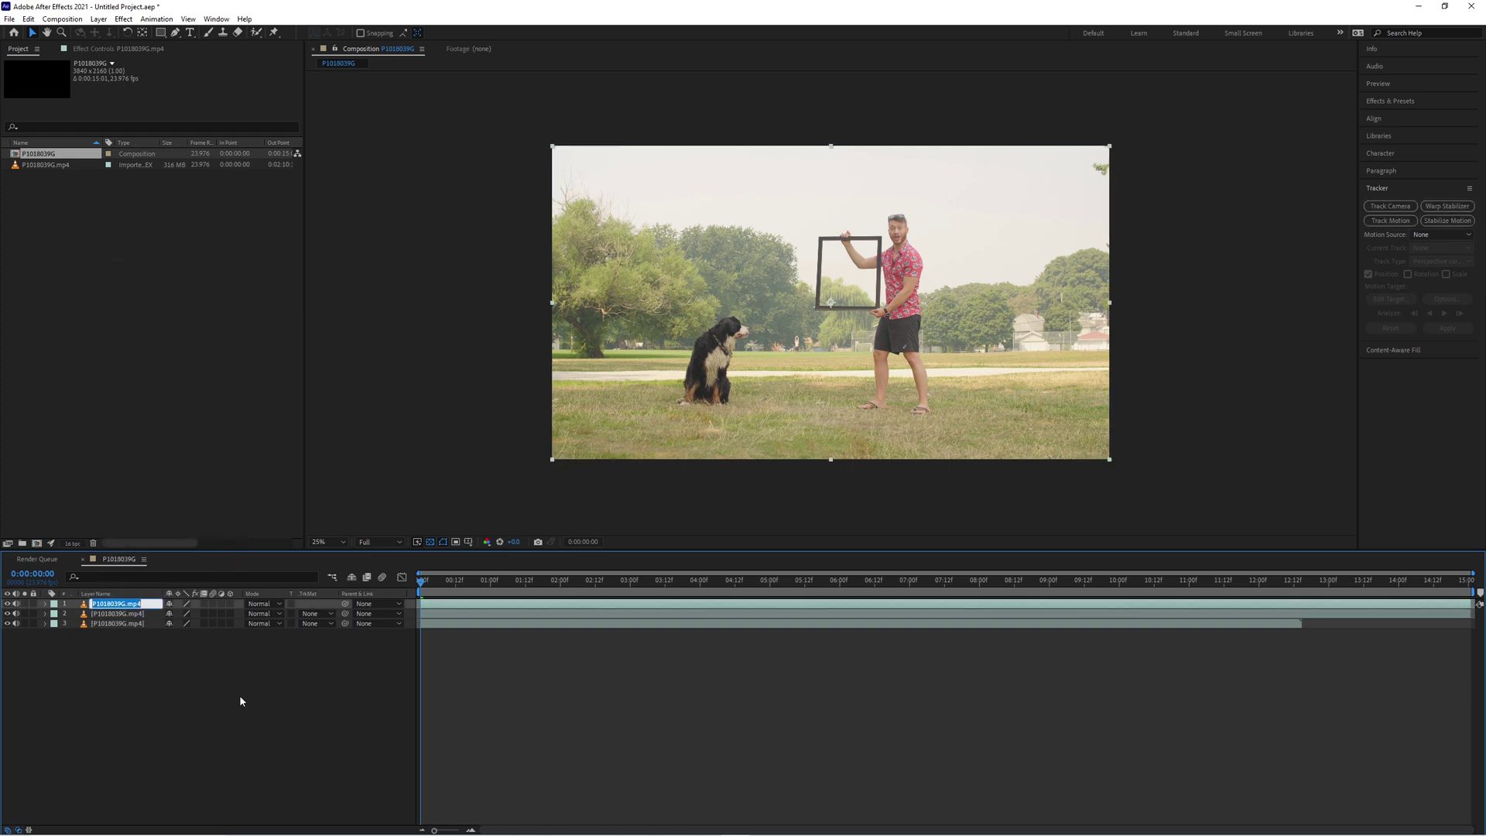
text(Still Frame)
click(108, 613)
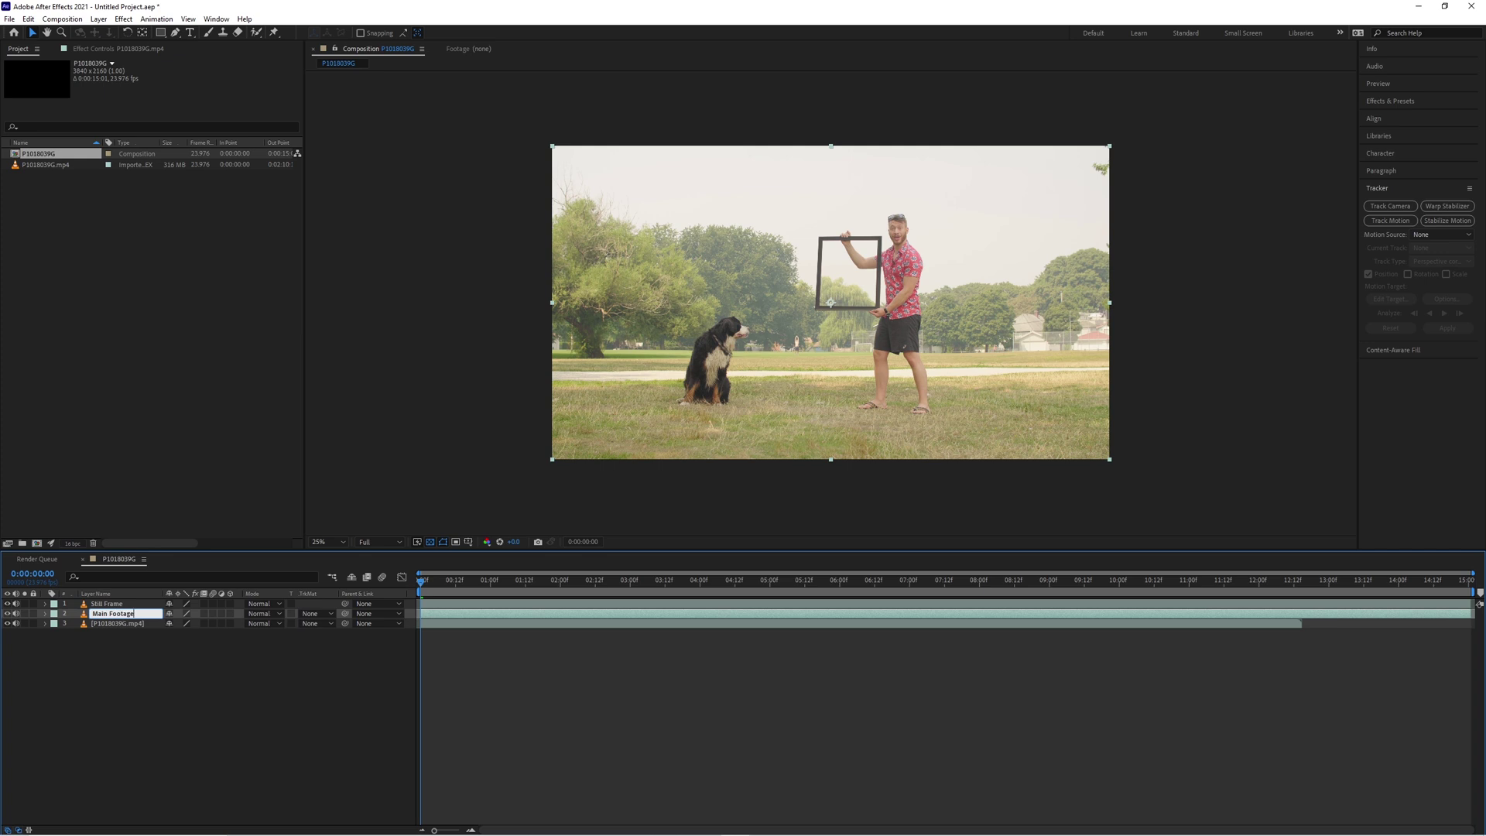
key(Return)
click(133, 623)
key(Return)
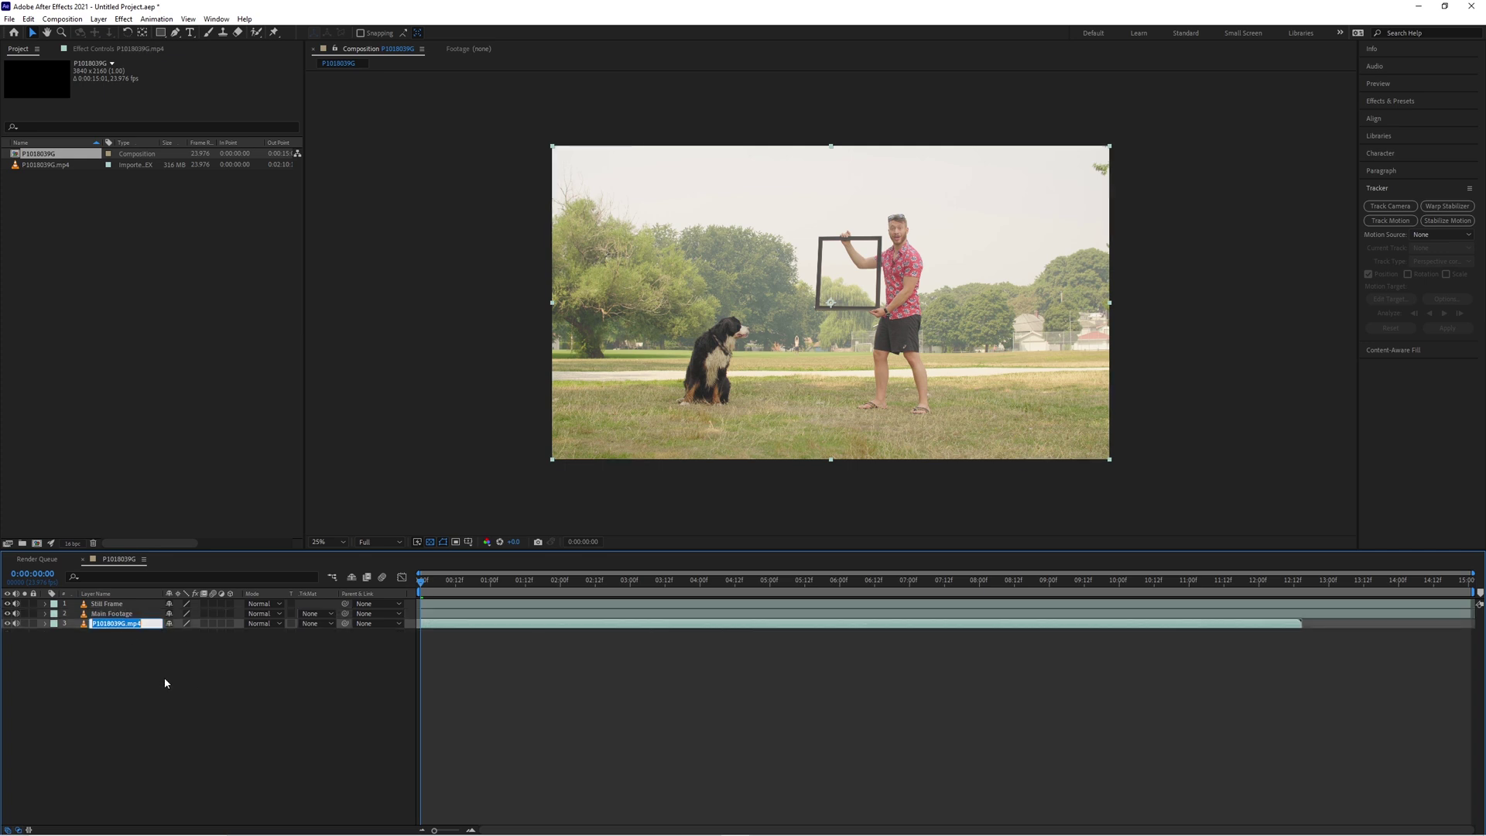
text(Clean Plate)
key(Return)
Step: Freeze the Still Frame layer at 0:00:05:15, where the picture frame surrounds the dog
drag(425, 592, 817, 593)
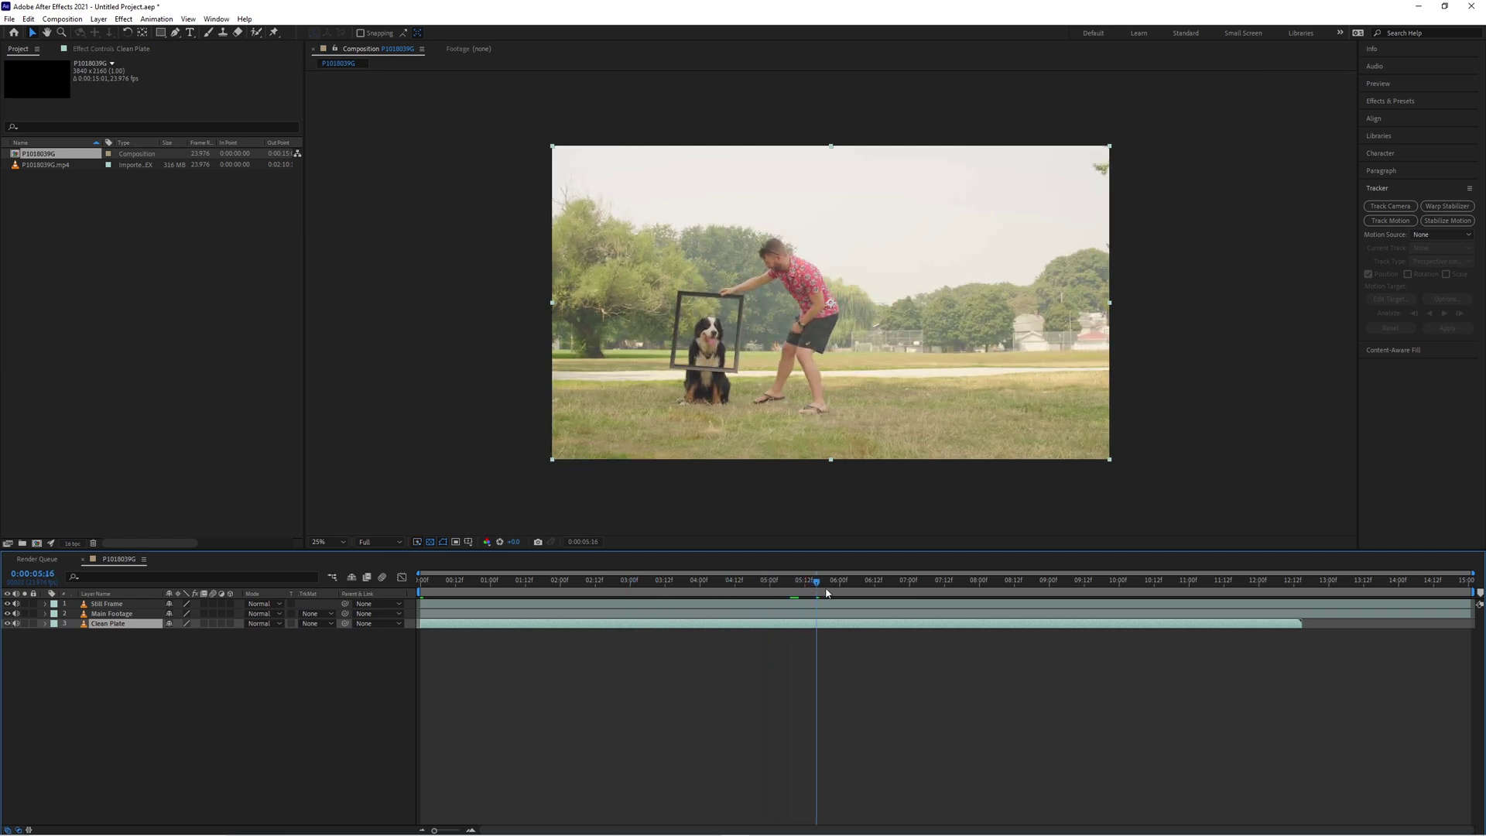
click(815, 583)
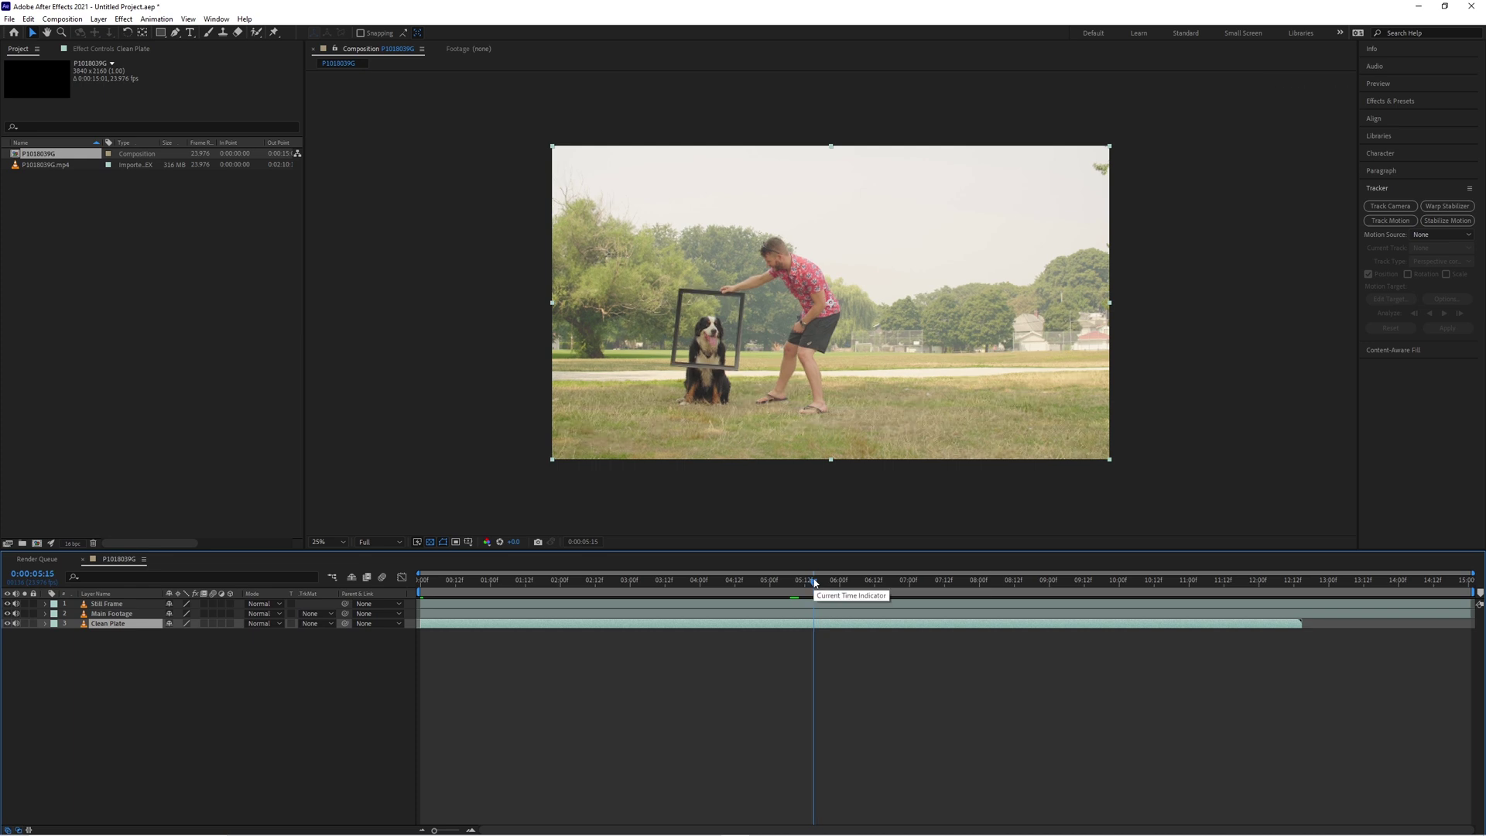
click(879, 699)
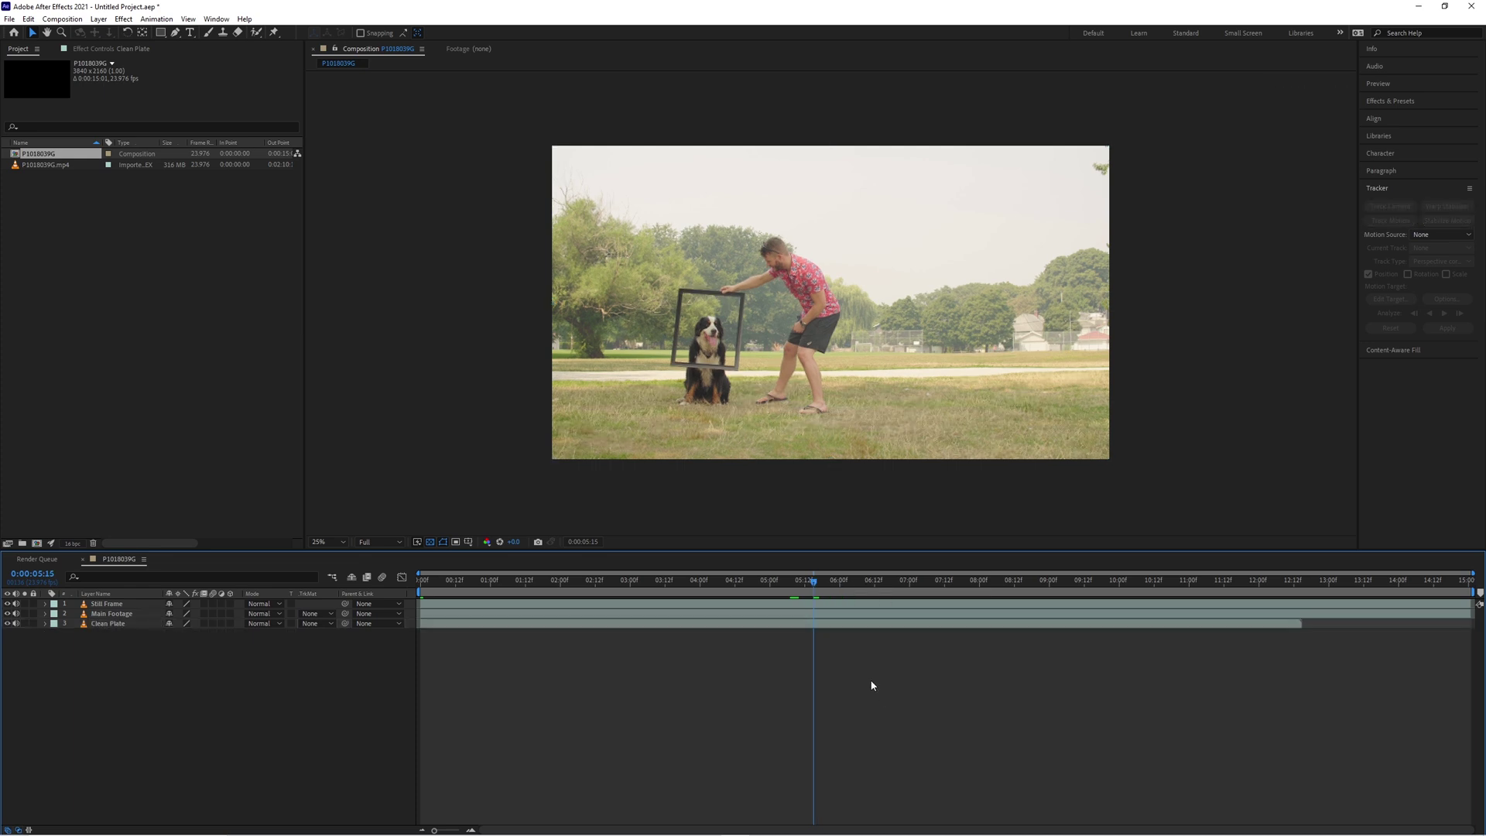
click(823, 607)
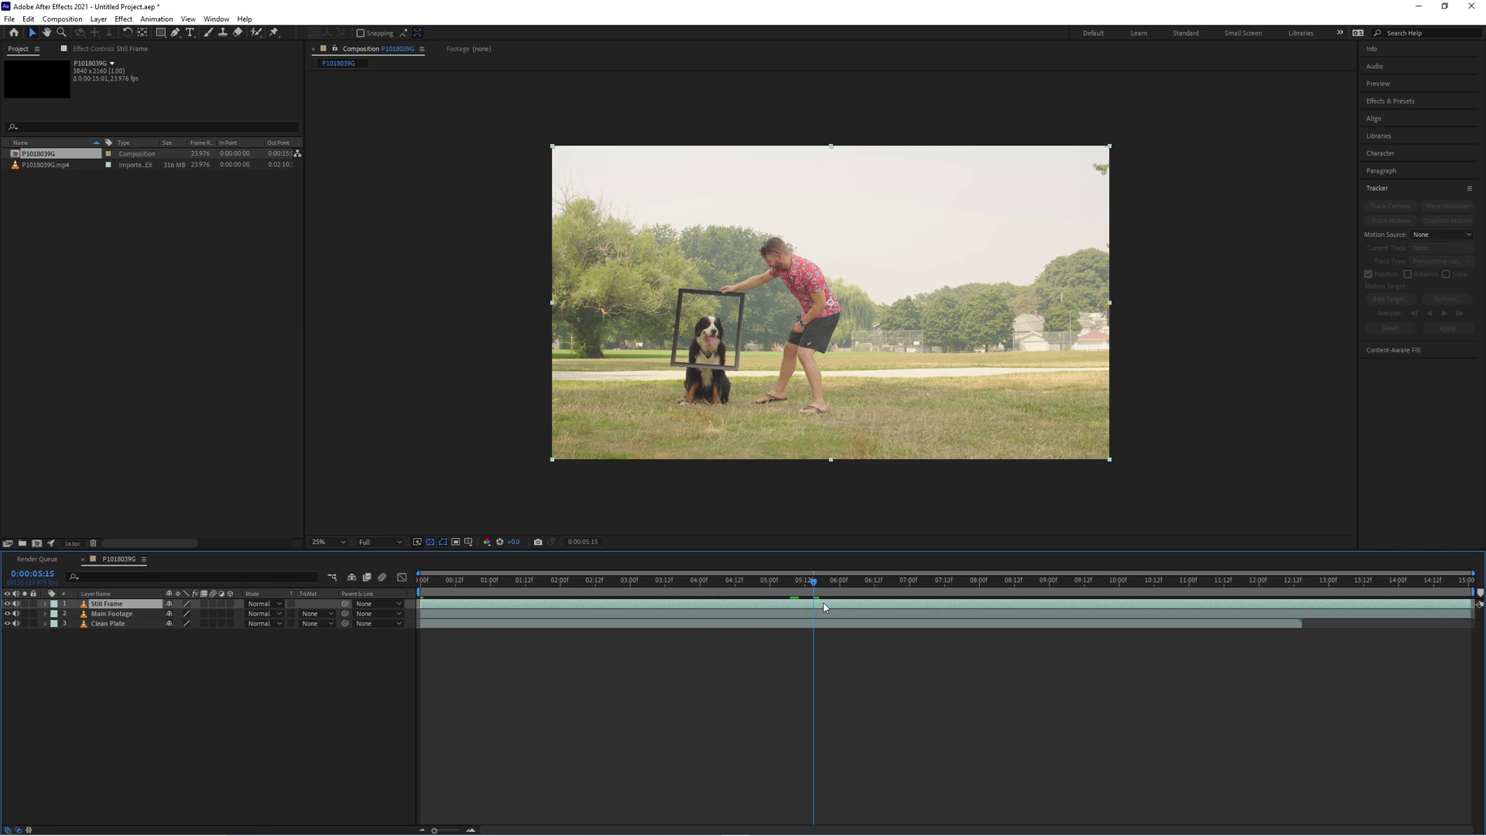
right_click(824, 608)
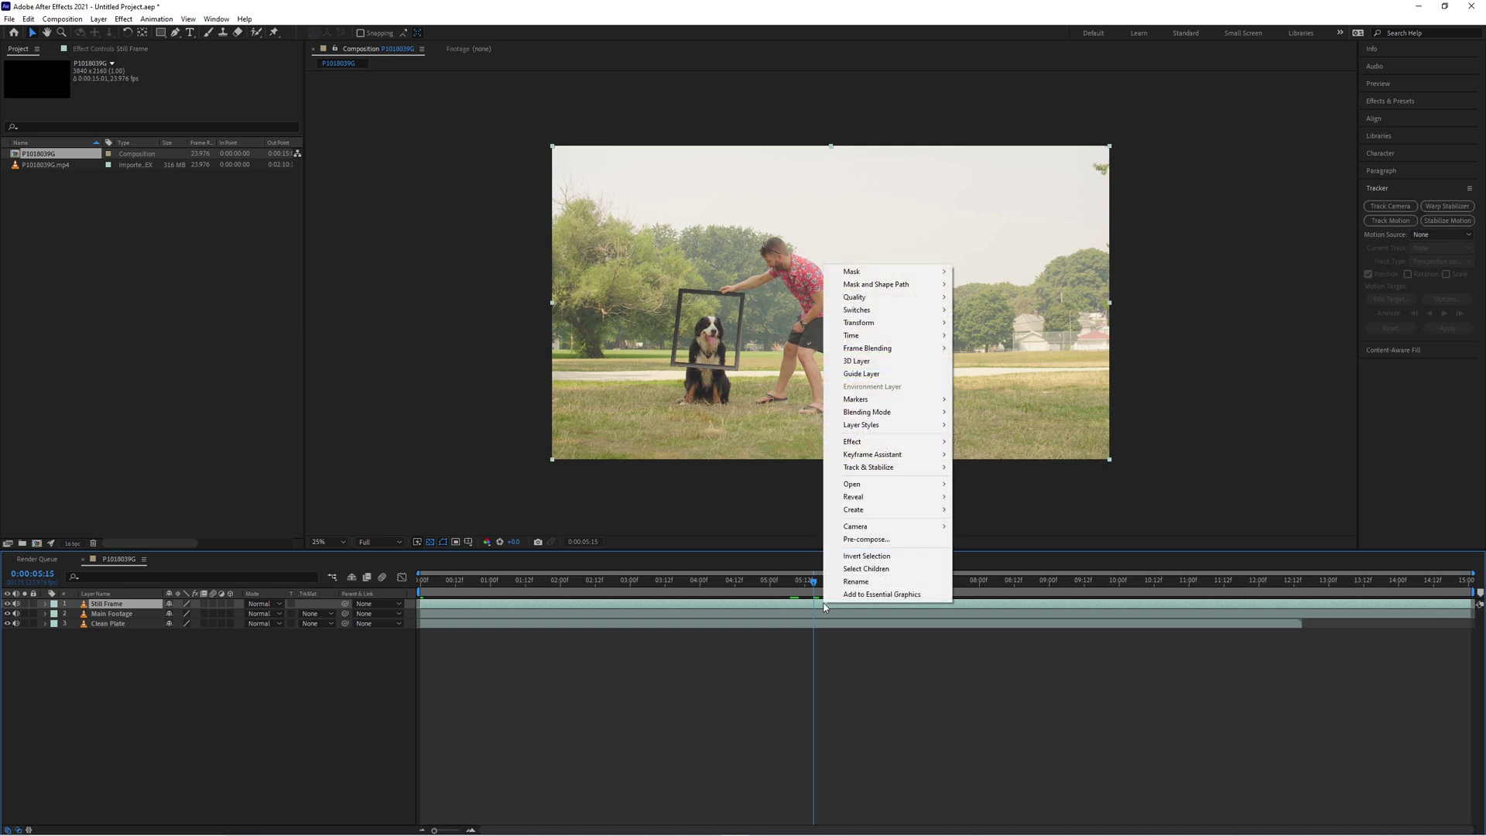
mouse_move(901, 341)
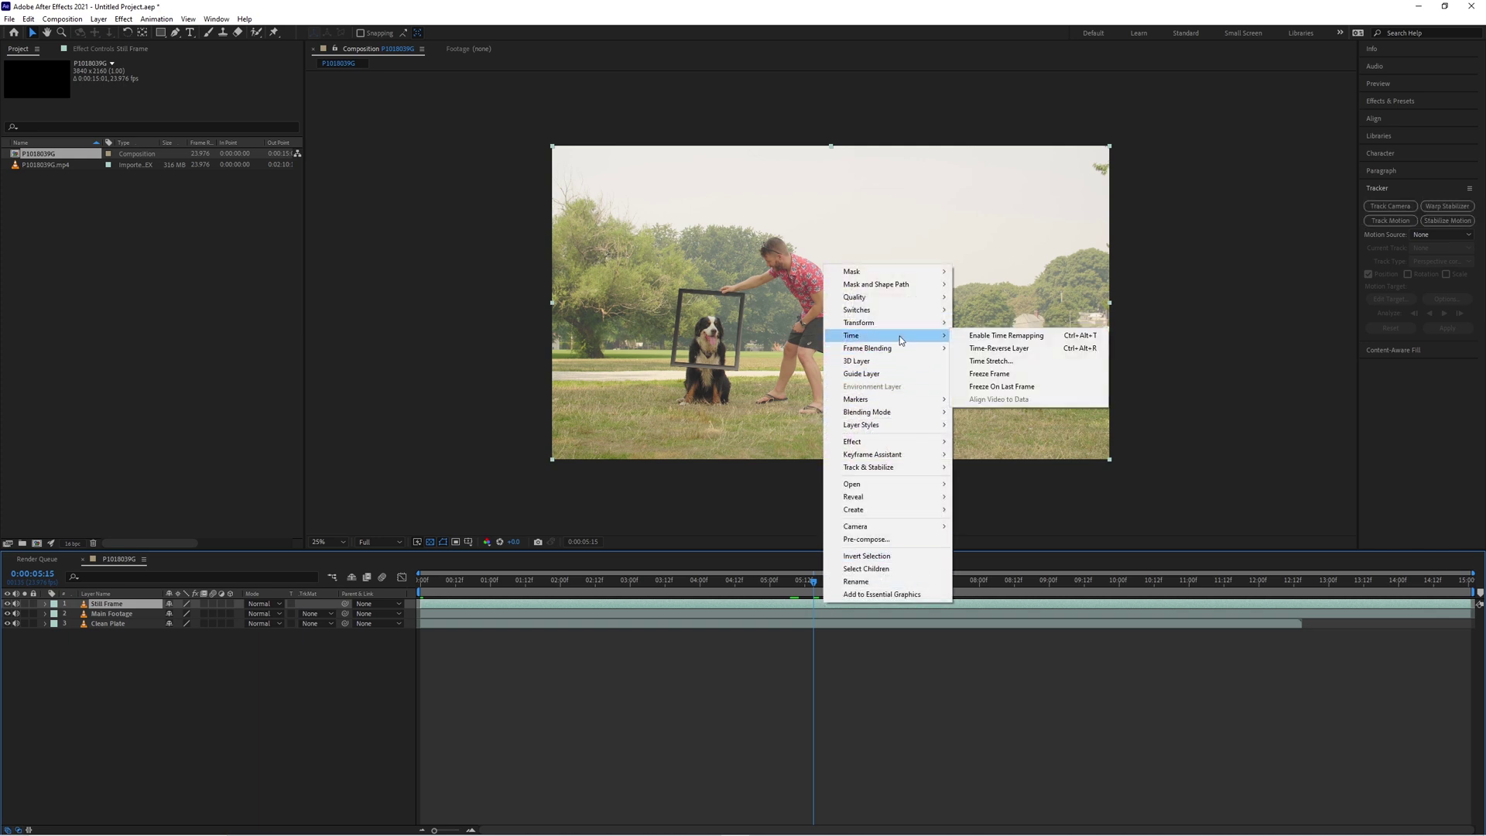
click(1016, 374)
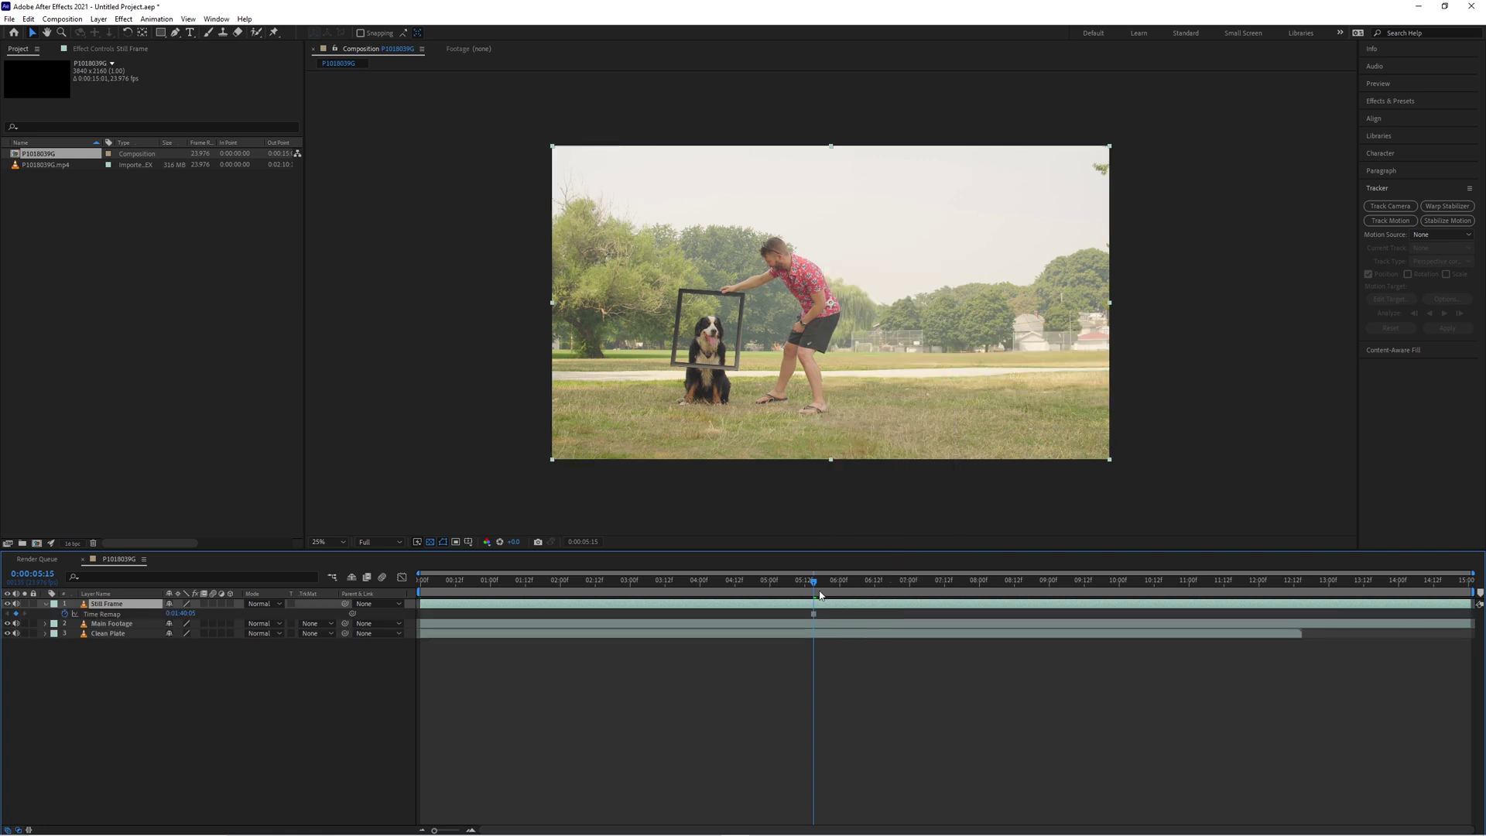
mouse_move(814, 582)
mouse_down()
mouse_move(797, 596)
mouse_move(525, 600)
mouse_move(971, 600)
mouse_move(746, 600)
mouse_move(819, 598)
mouse_up()
Step: Draw a closed four-point Pen mask on Still Frame along the picture frame's inner edge, and briefly solo the layer to check it
scroll(662, 319, up, 2)
key(space)
drag(579, 344, 846, 295)
scroll(847, 294, up, 1)
key(g)
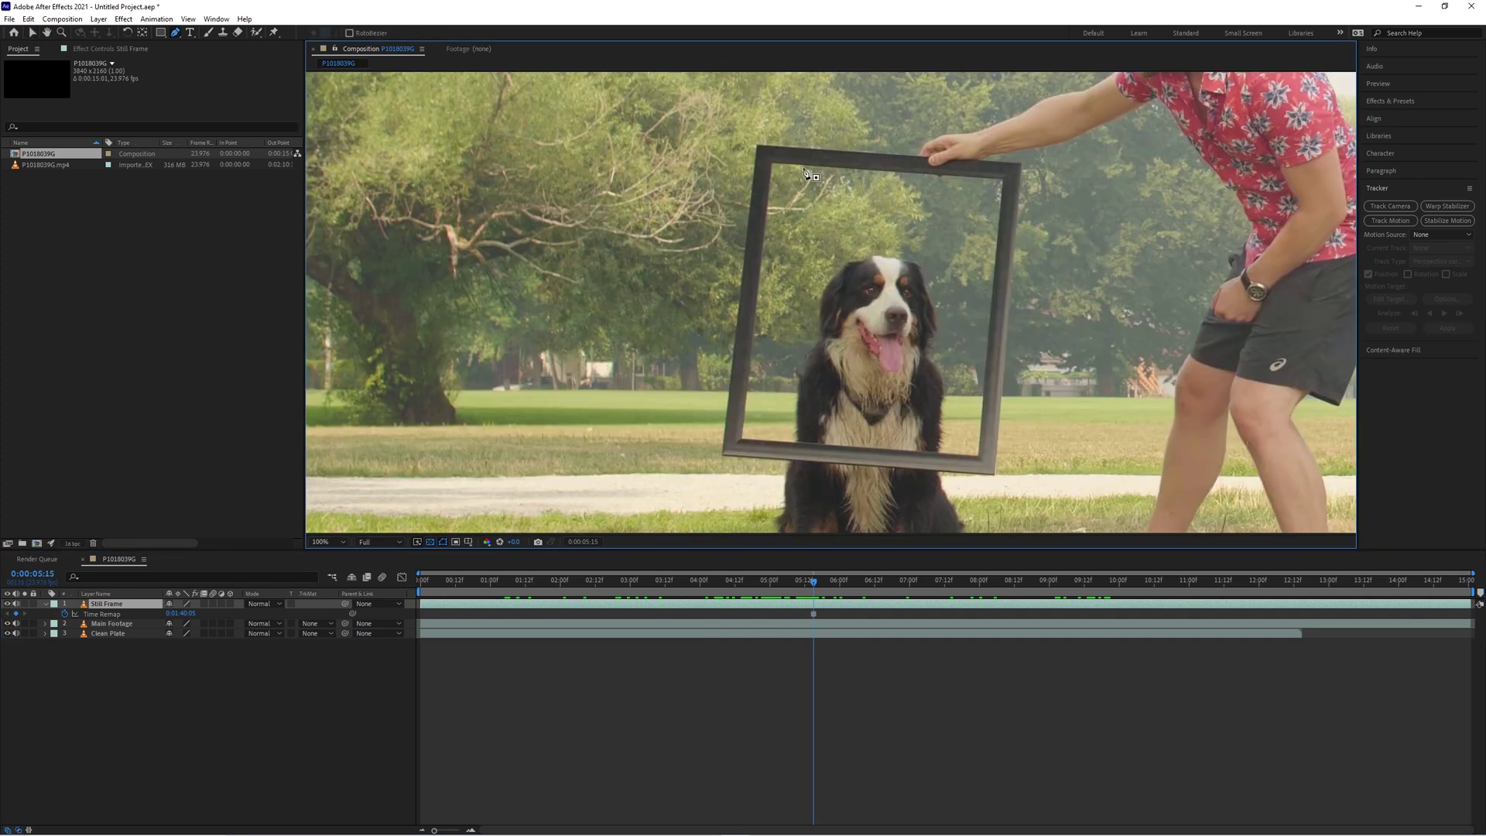
click(771, 162)
click(743, 440)
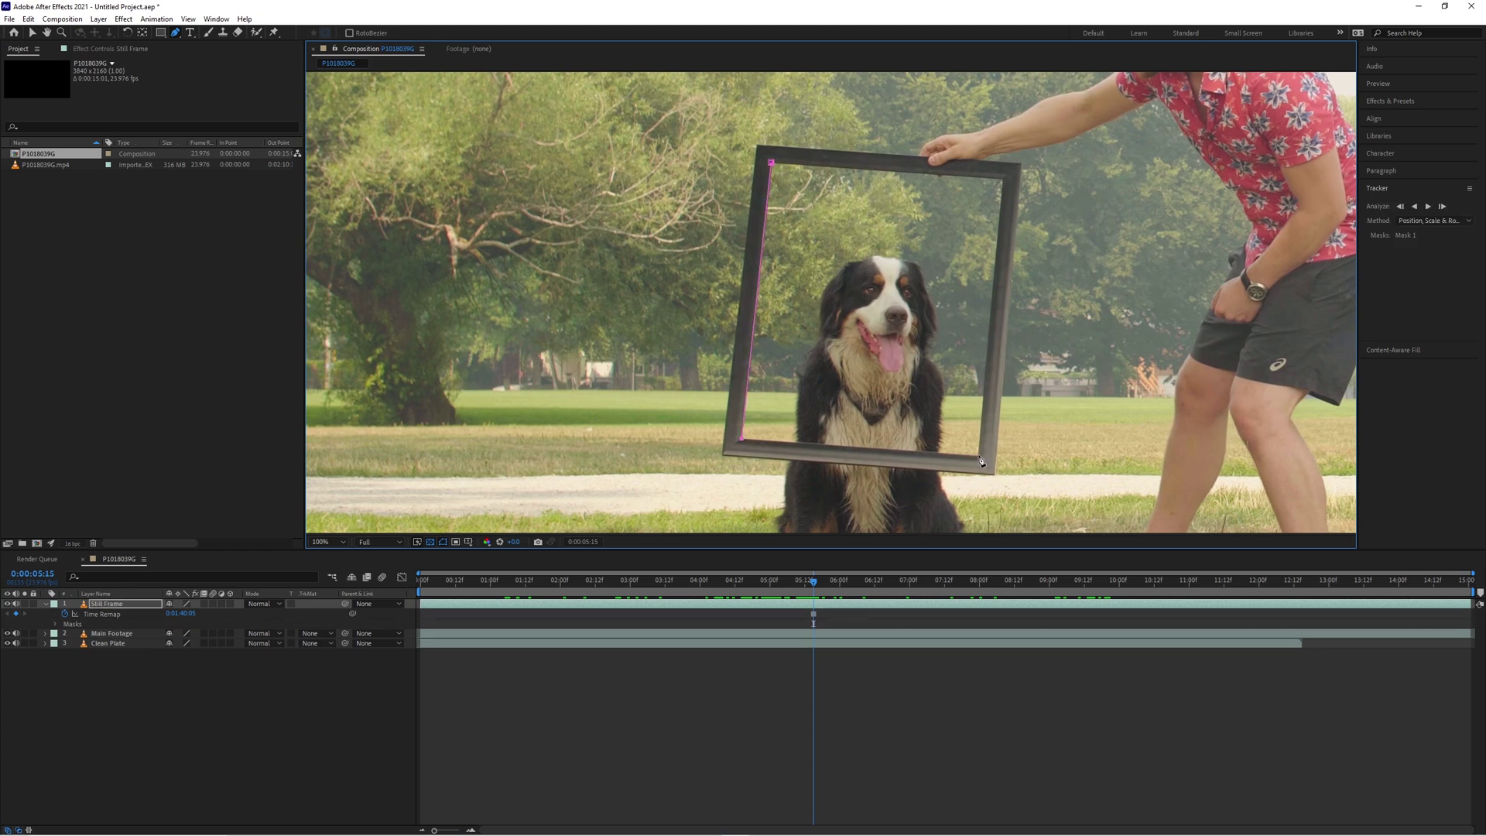
click(979, 455)
click(1004, 180)
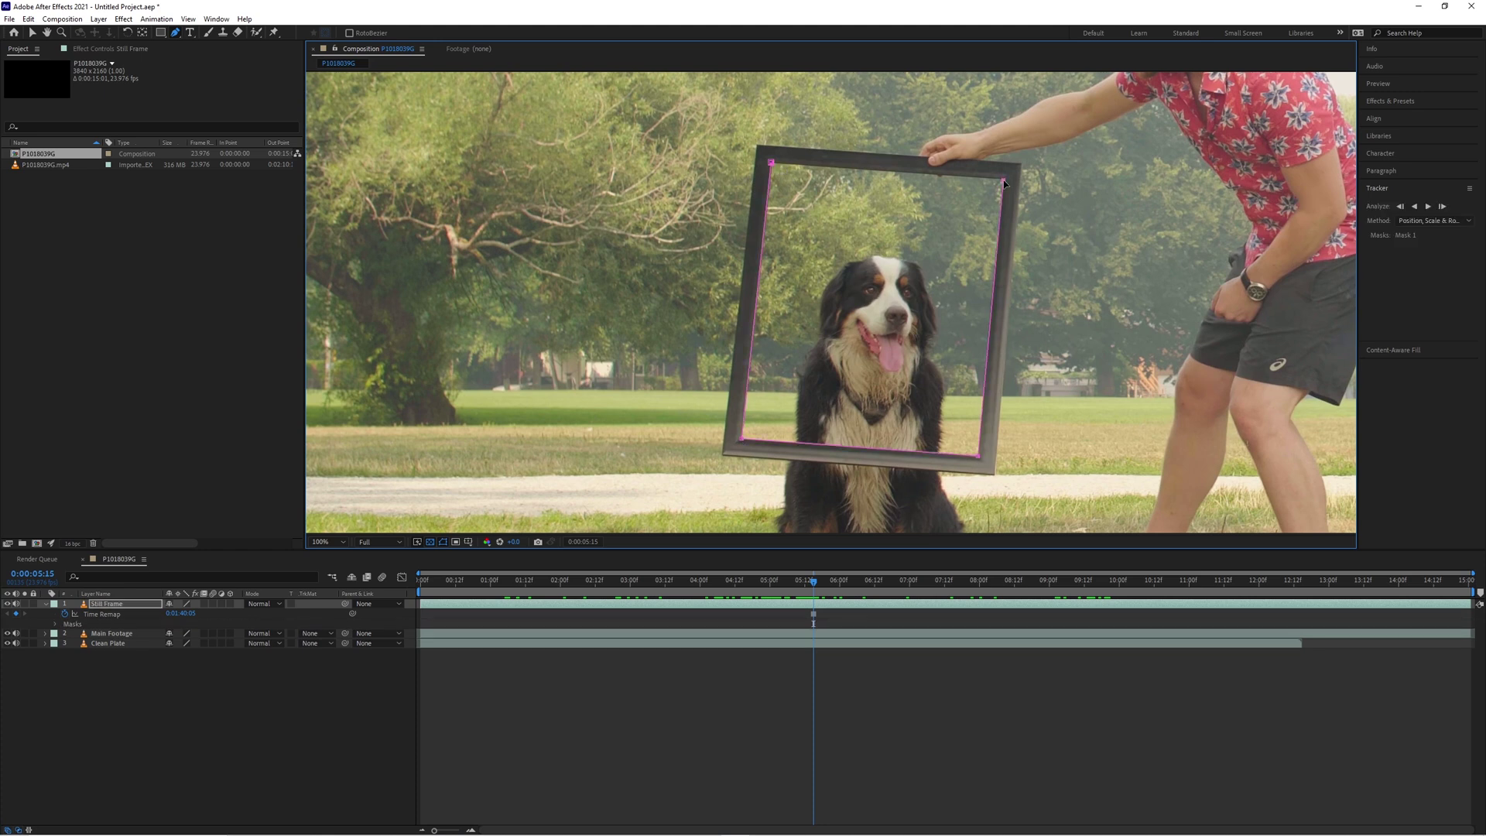
click(771, 163)
key(v)
scroll(781, 164, down, 1)
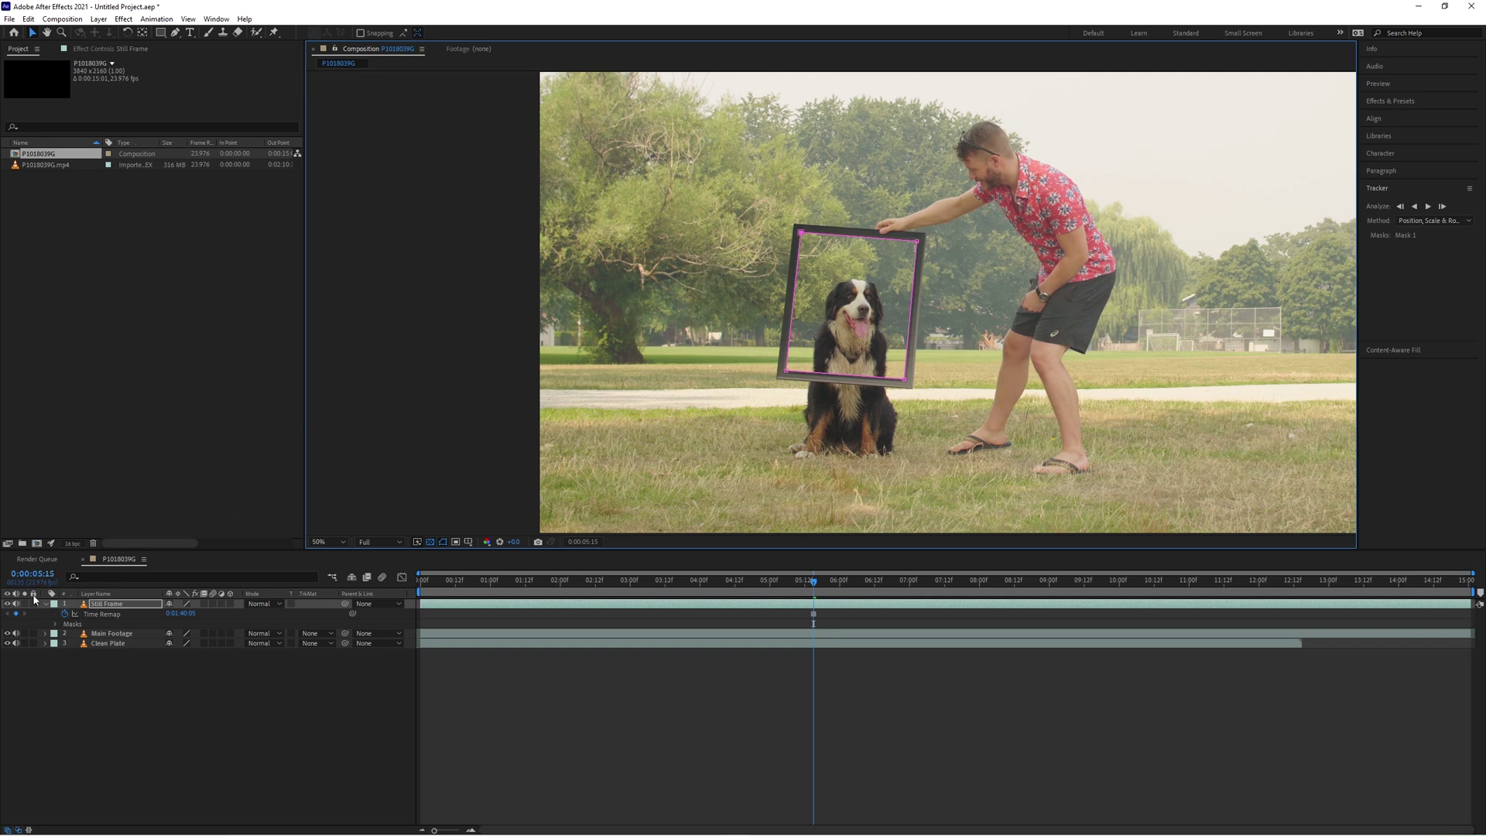
click(25, 603)
click(25, 604)
Step: Trim the Still Frame layer's end to 0:00:05:15 and preview the composite from 0:00:04:16
mouse_move(814, 580)
mouse_down()
mouse_move(641, 582)
mouse_move(750, 583)
mouse_move(814, 604)
mouse_up()
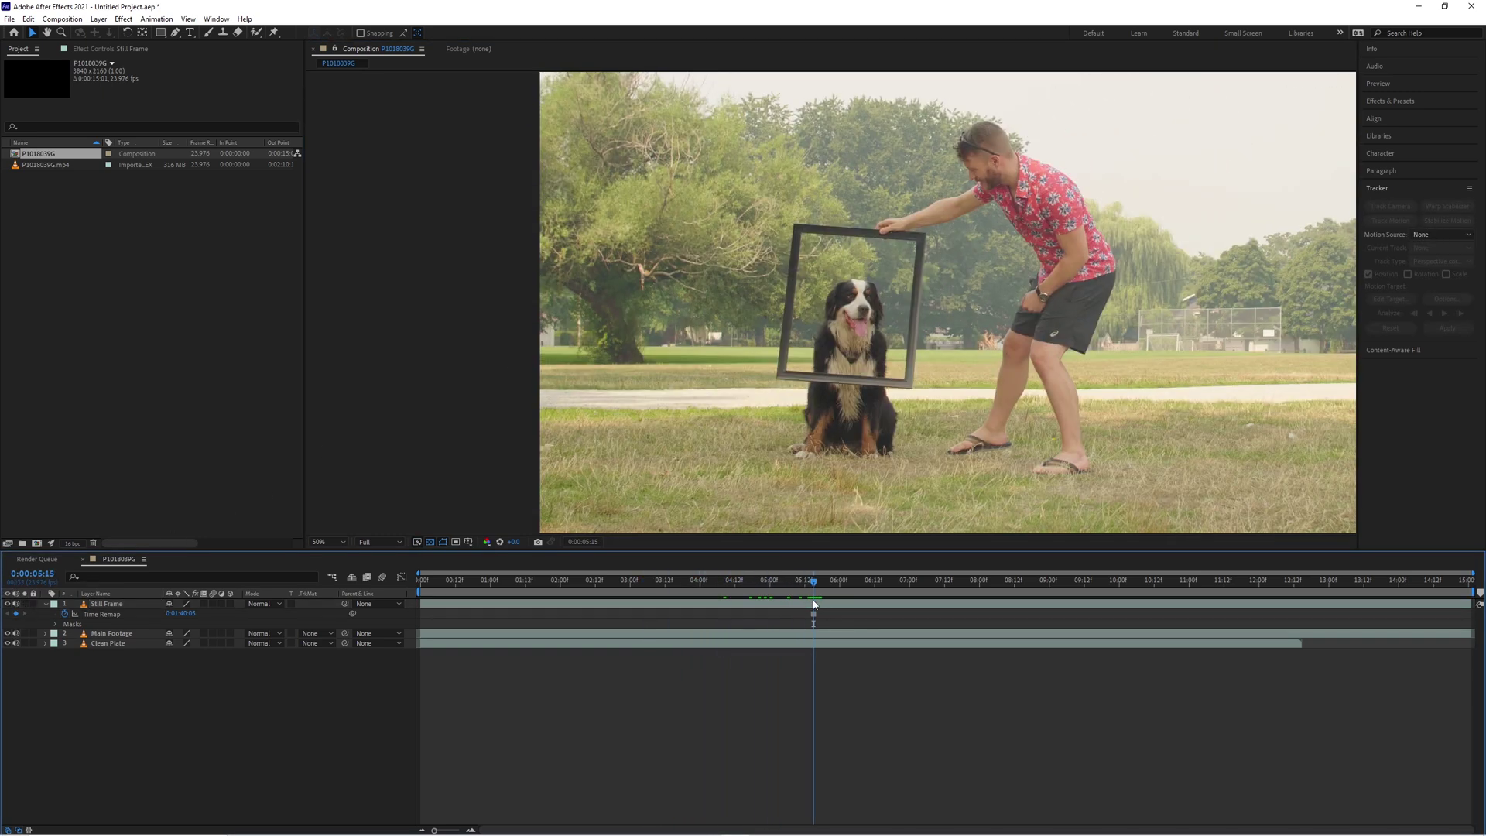
drag(1469, 604, 813, 603)
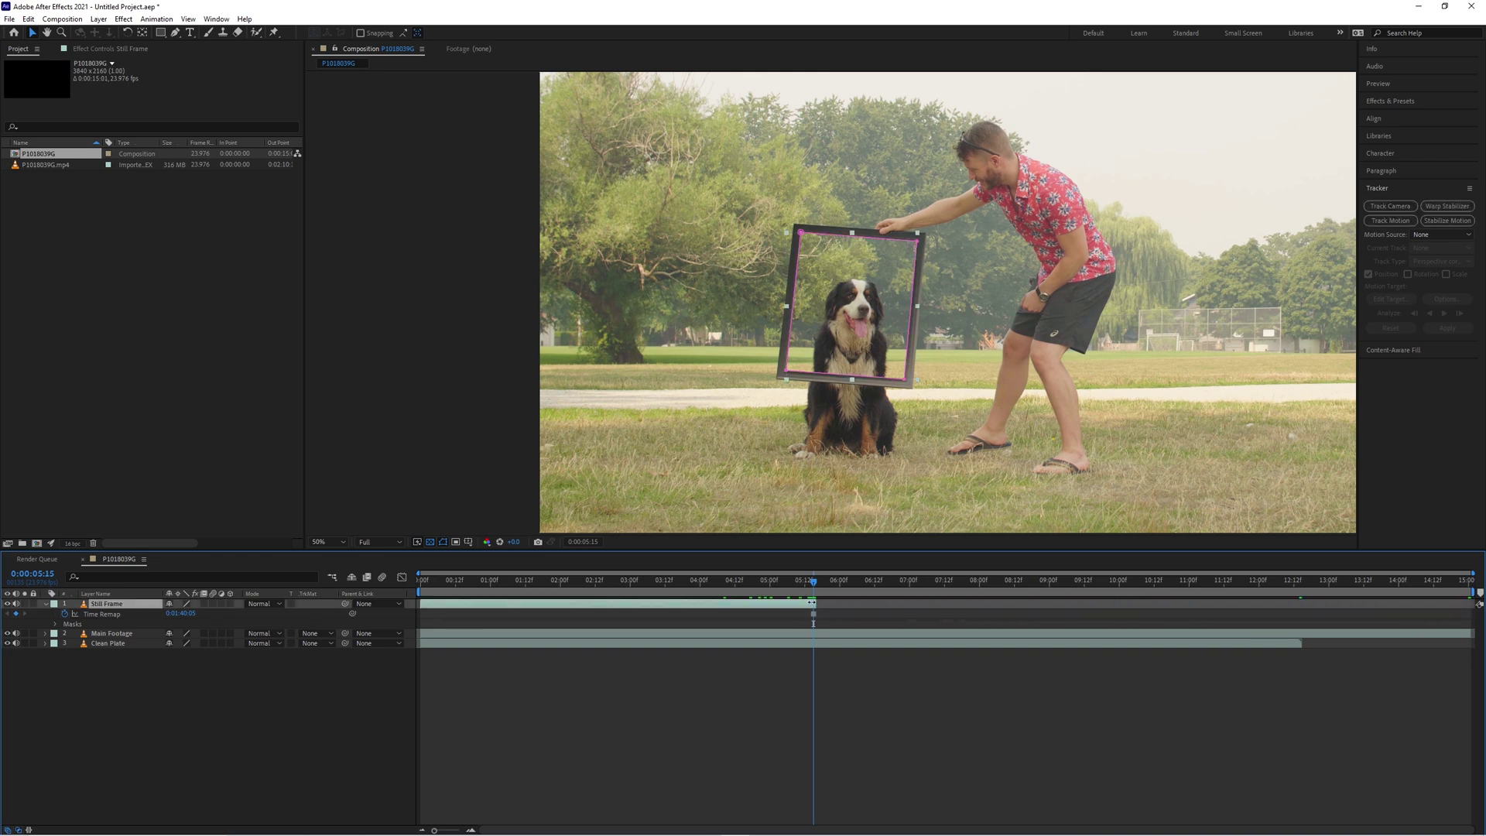
drag(814, 582, 748, 585)
key(space)
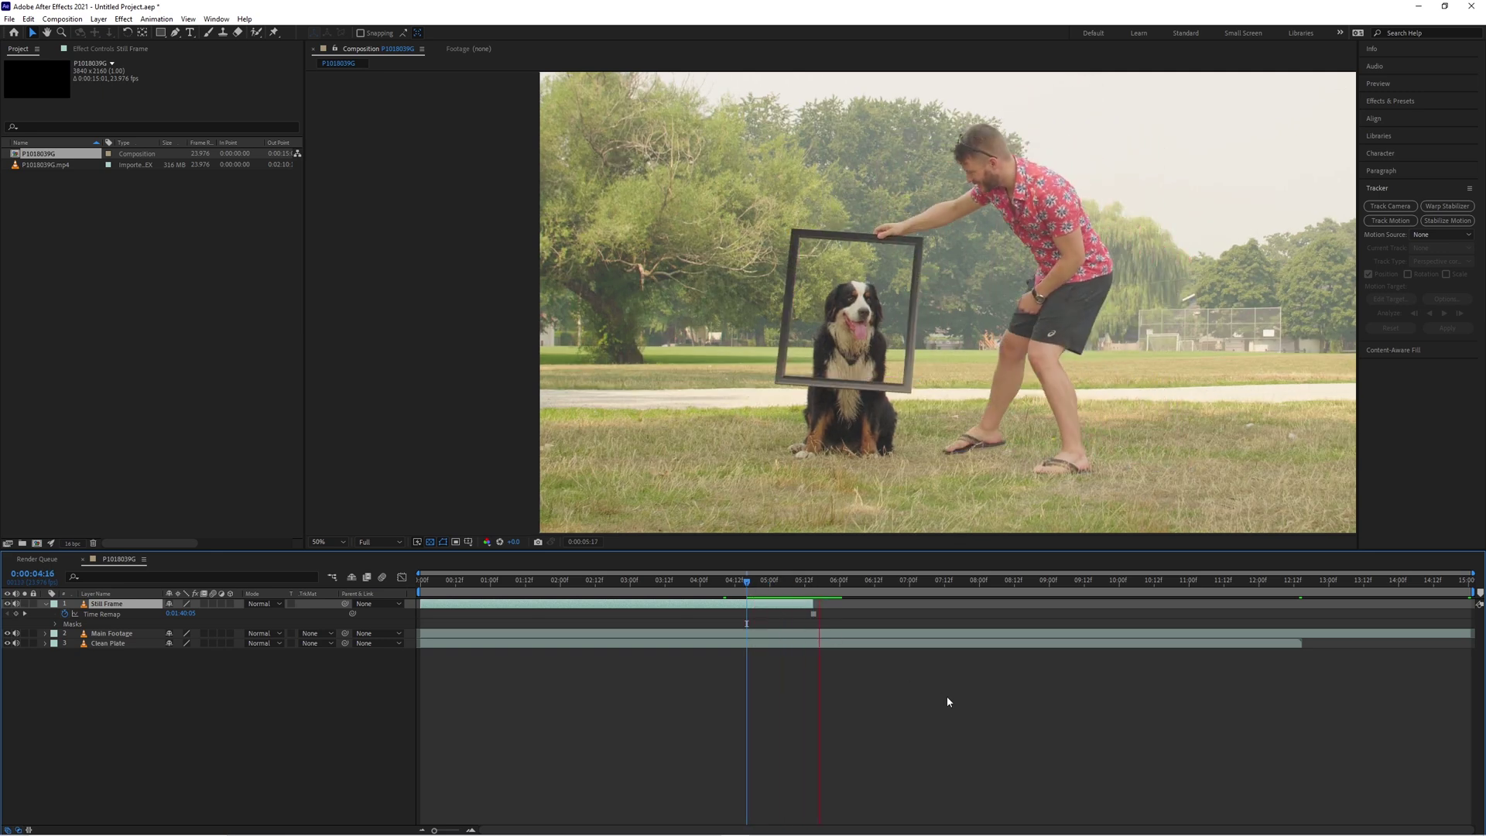
Step: Preview the composite from 0:00:03:11 and return the playhead to the freeze point at 0:00:05:15
click(662, 582)
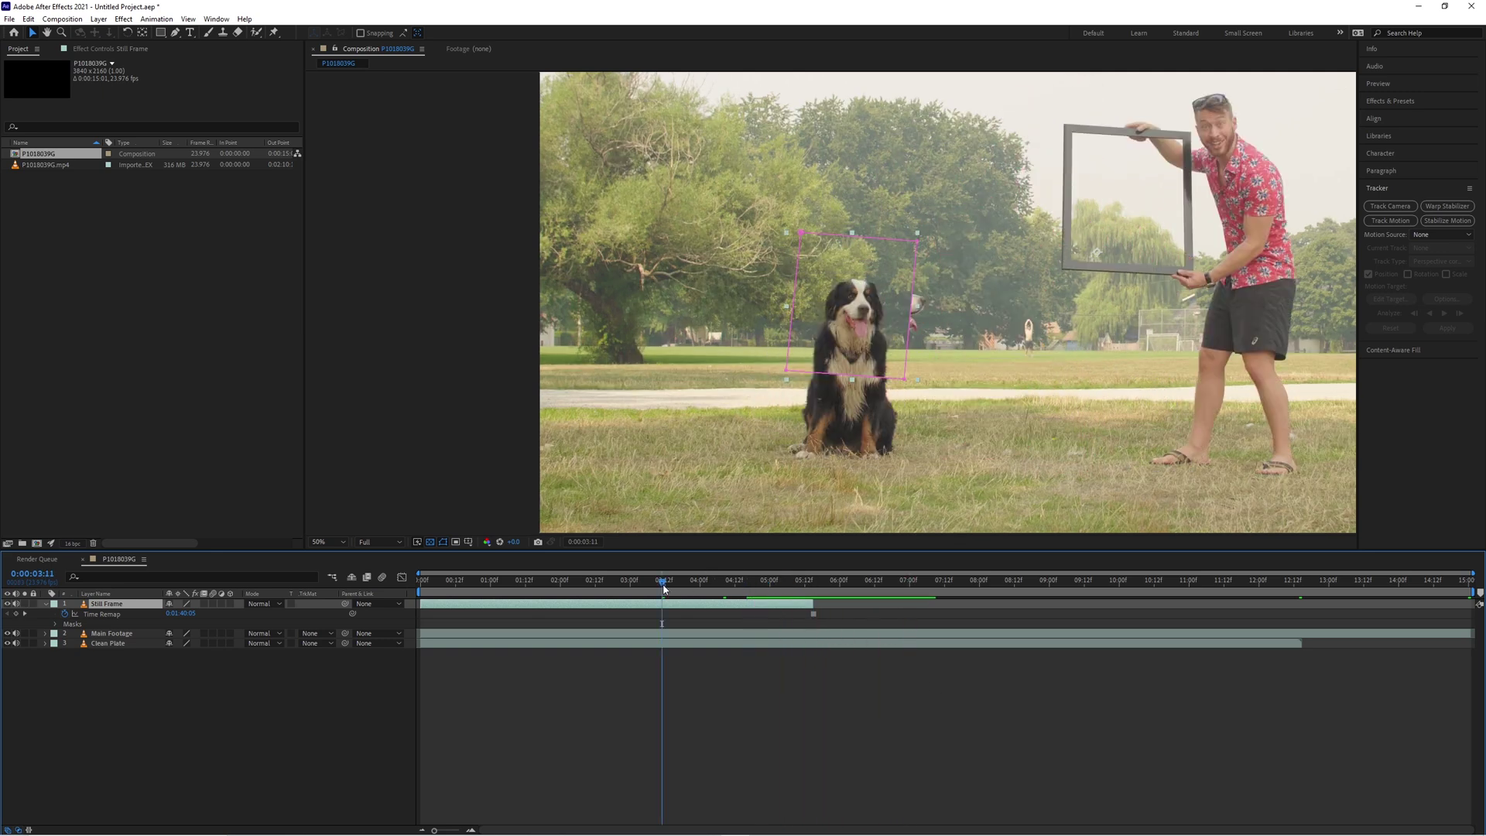
key(space)
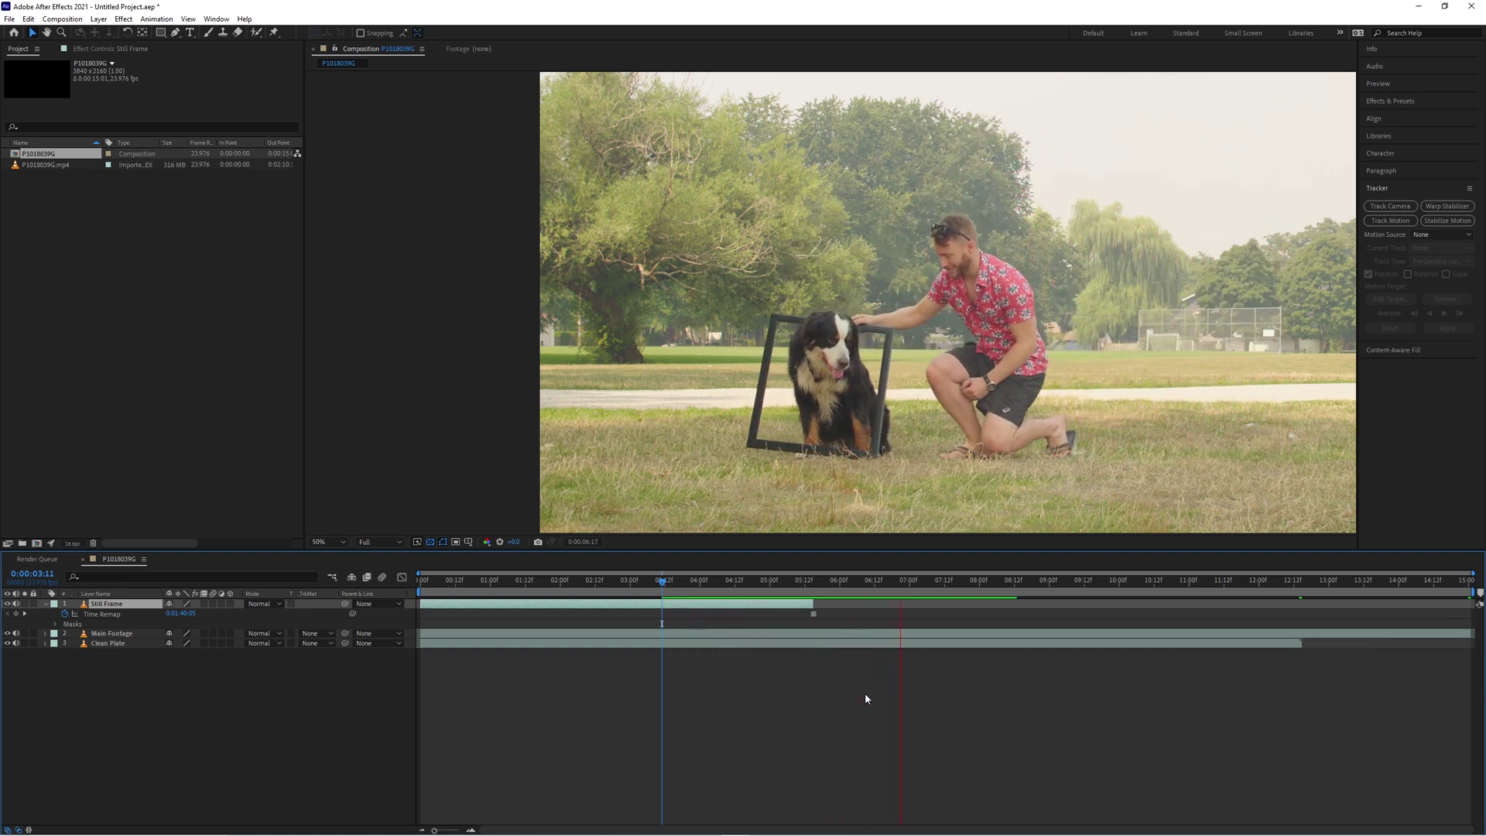
key(space)
drag(911, 590, 813, 595)
click(811, 597)
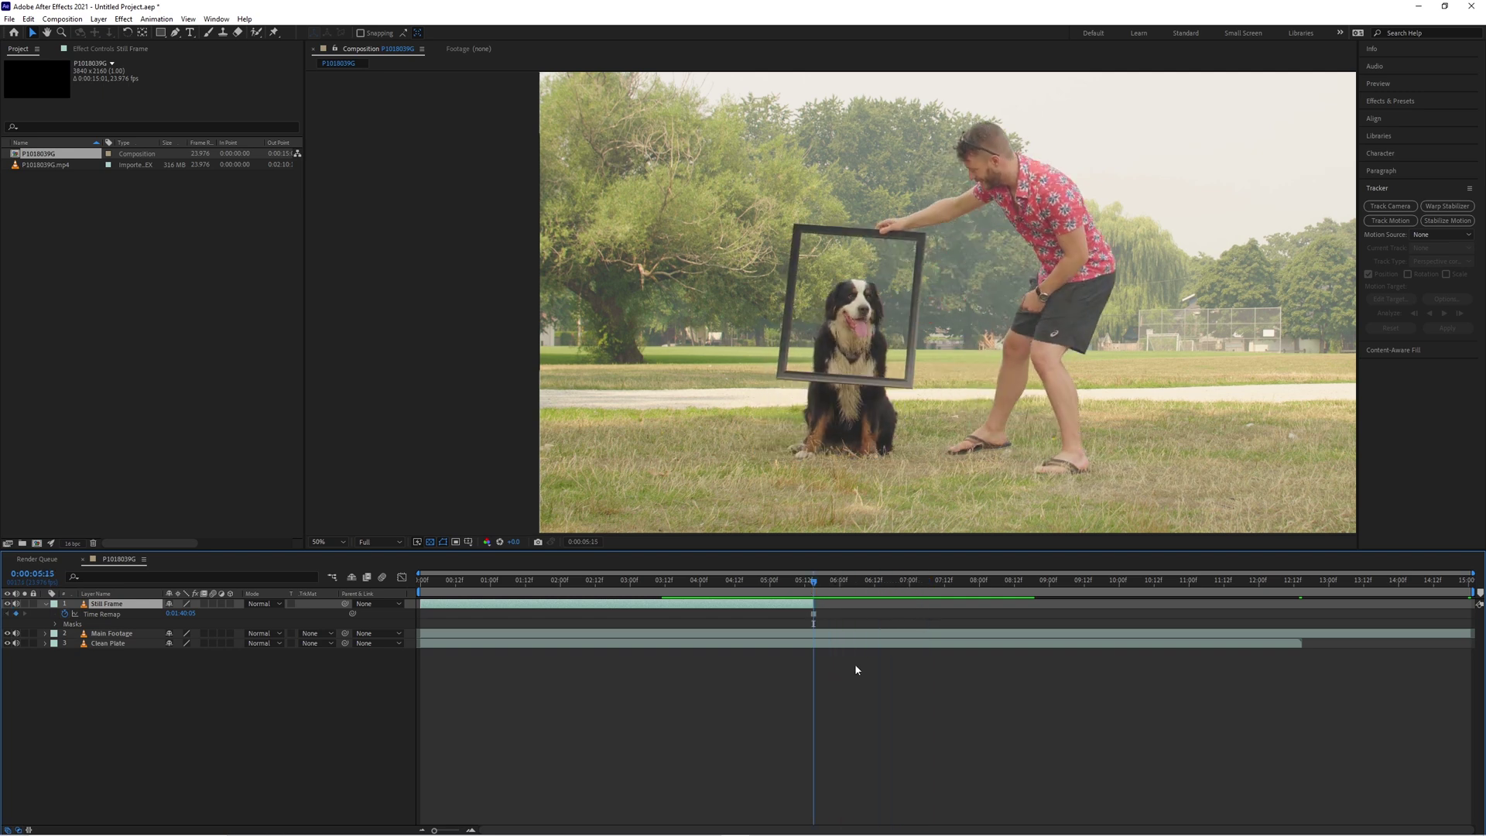
Step: Hide the Still Frame layer and pre-compose it with all attributes moved into the new composition
click(9, 605)
mouse_move(815, 590)
mouse_down()
mouse_move(747, 590)
mouse_move(807, 589)
mouse_up()
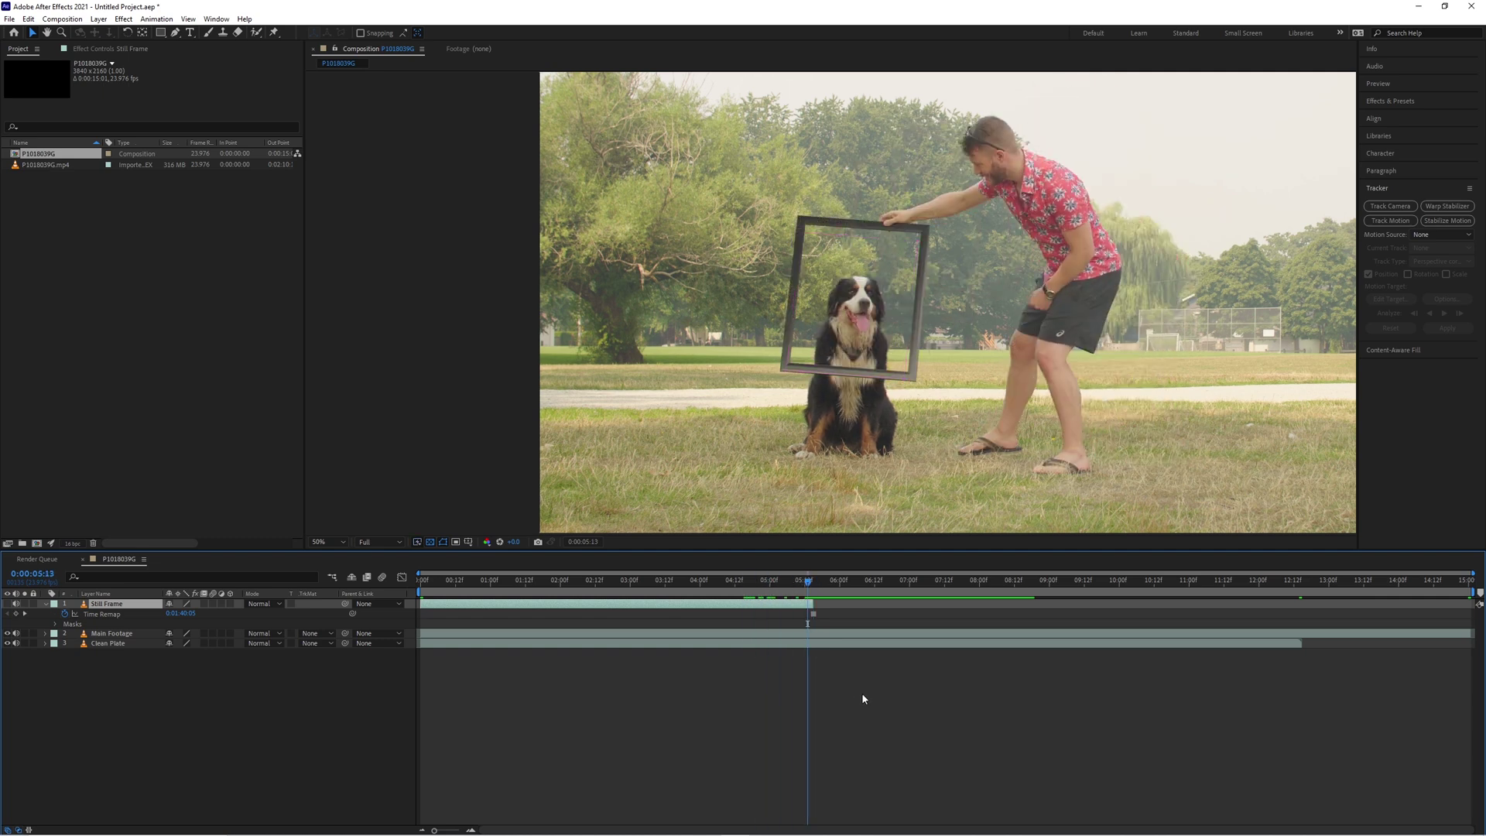
click(489, 605)
right_click(489, 607)
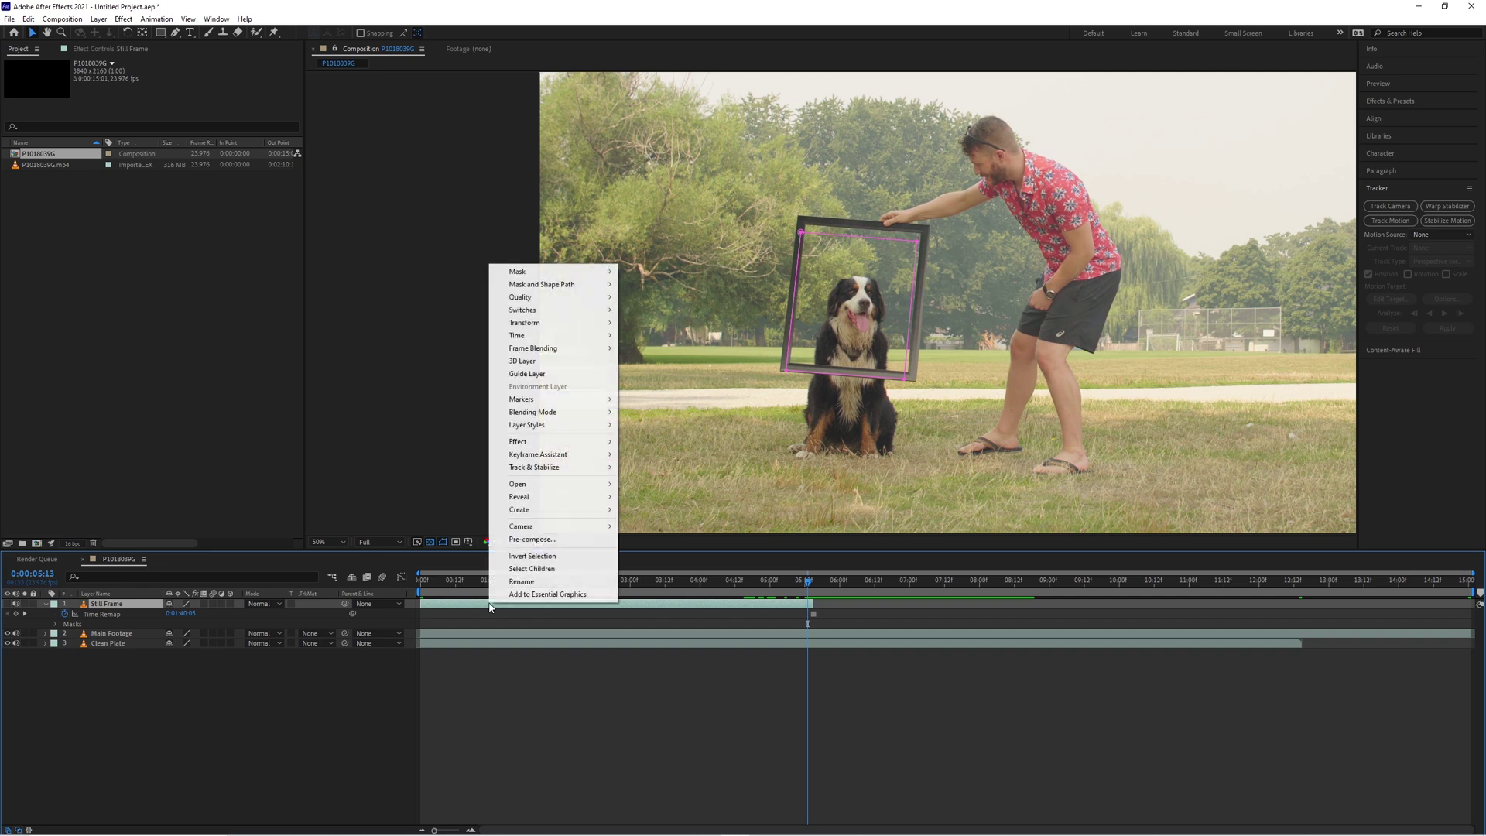
click(553, 543)
click(646, 430)
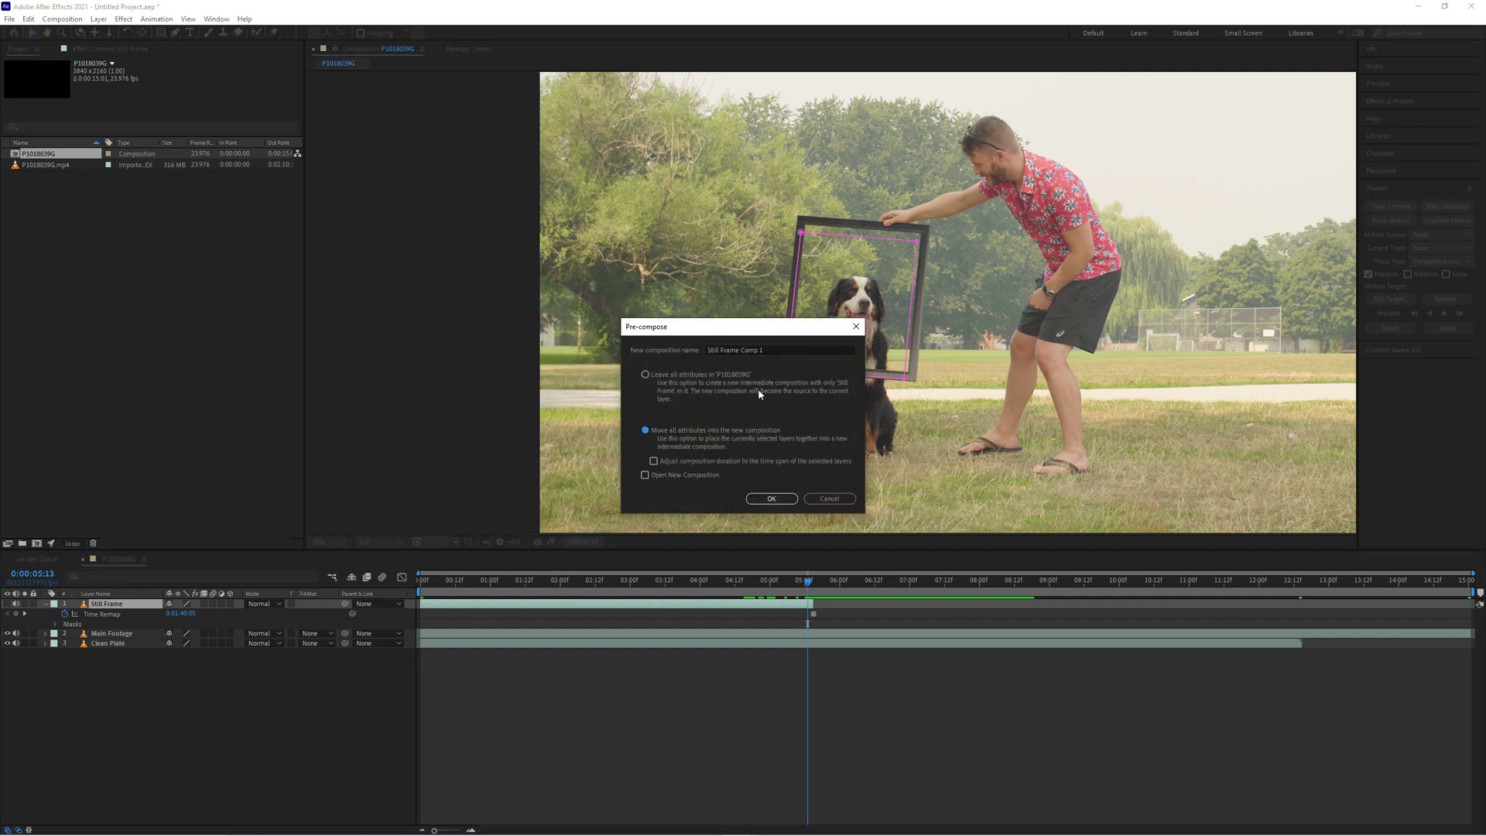
click(772, 500)
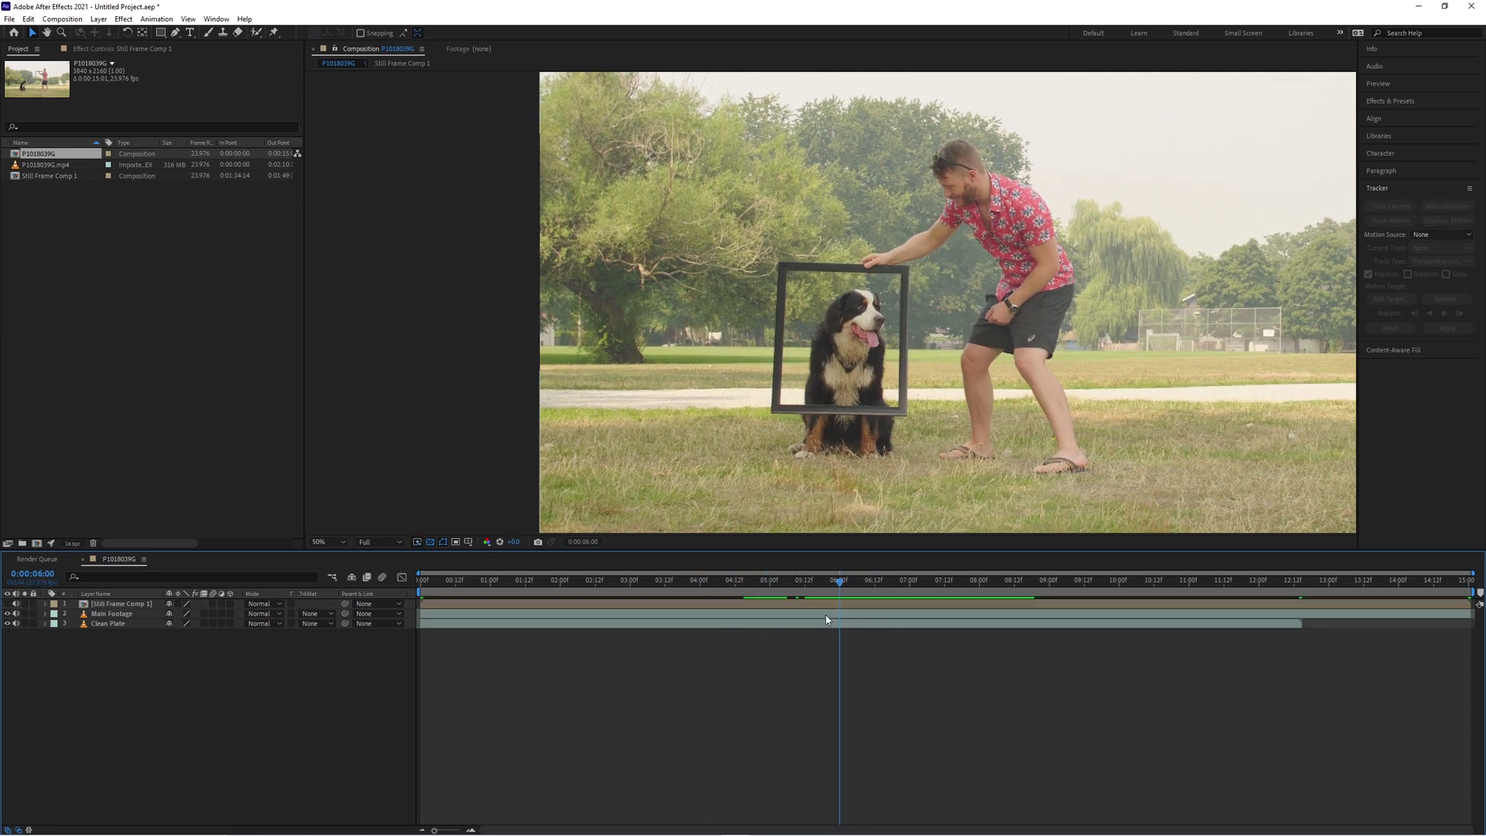
Step: Set up a motion track on the Main Footage layer with Perspective corner pin as the track type
click(826, 619)
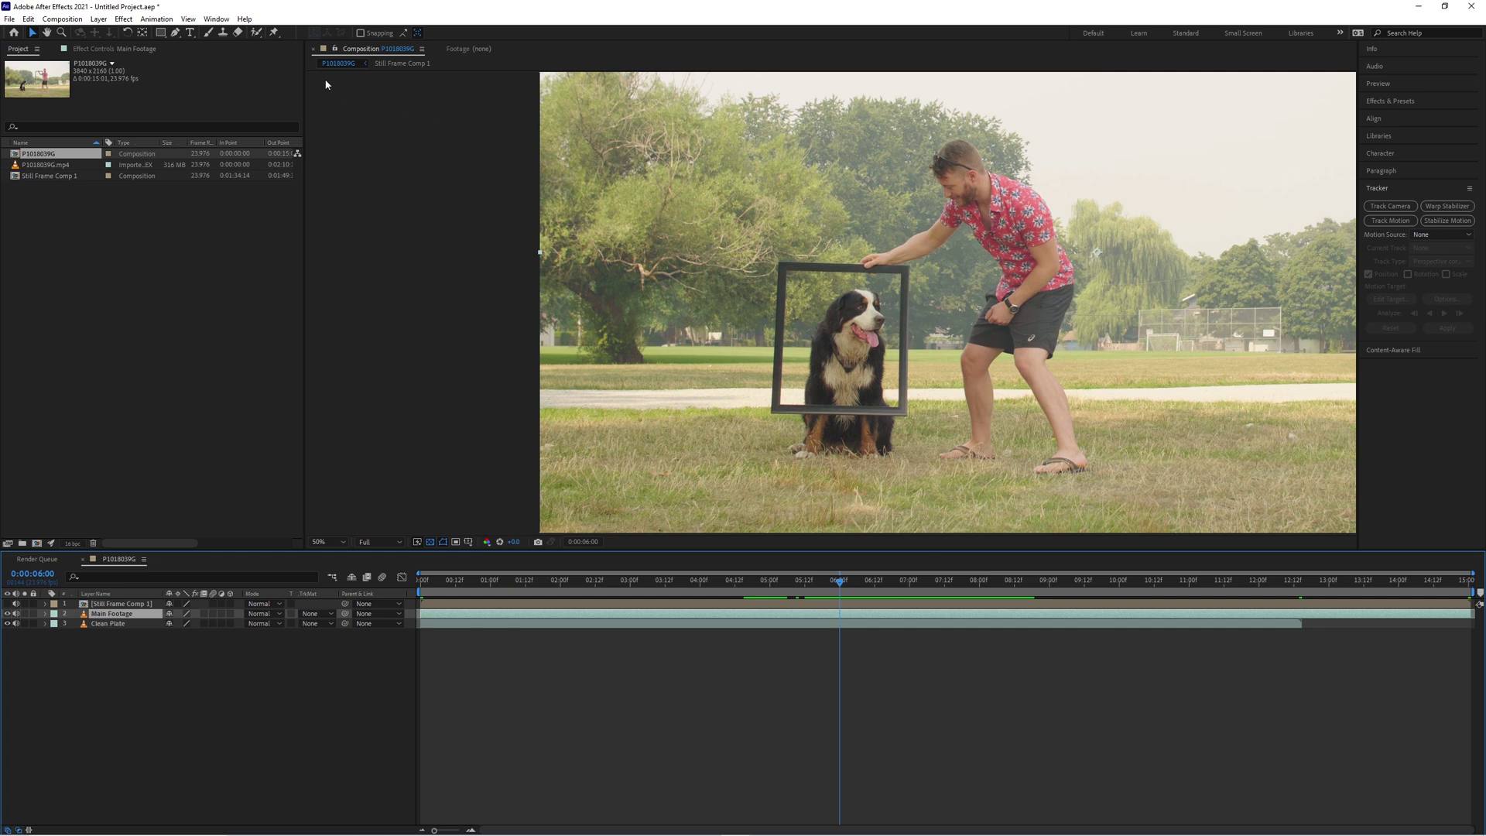
click(216, 19)
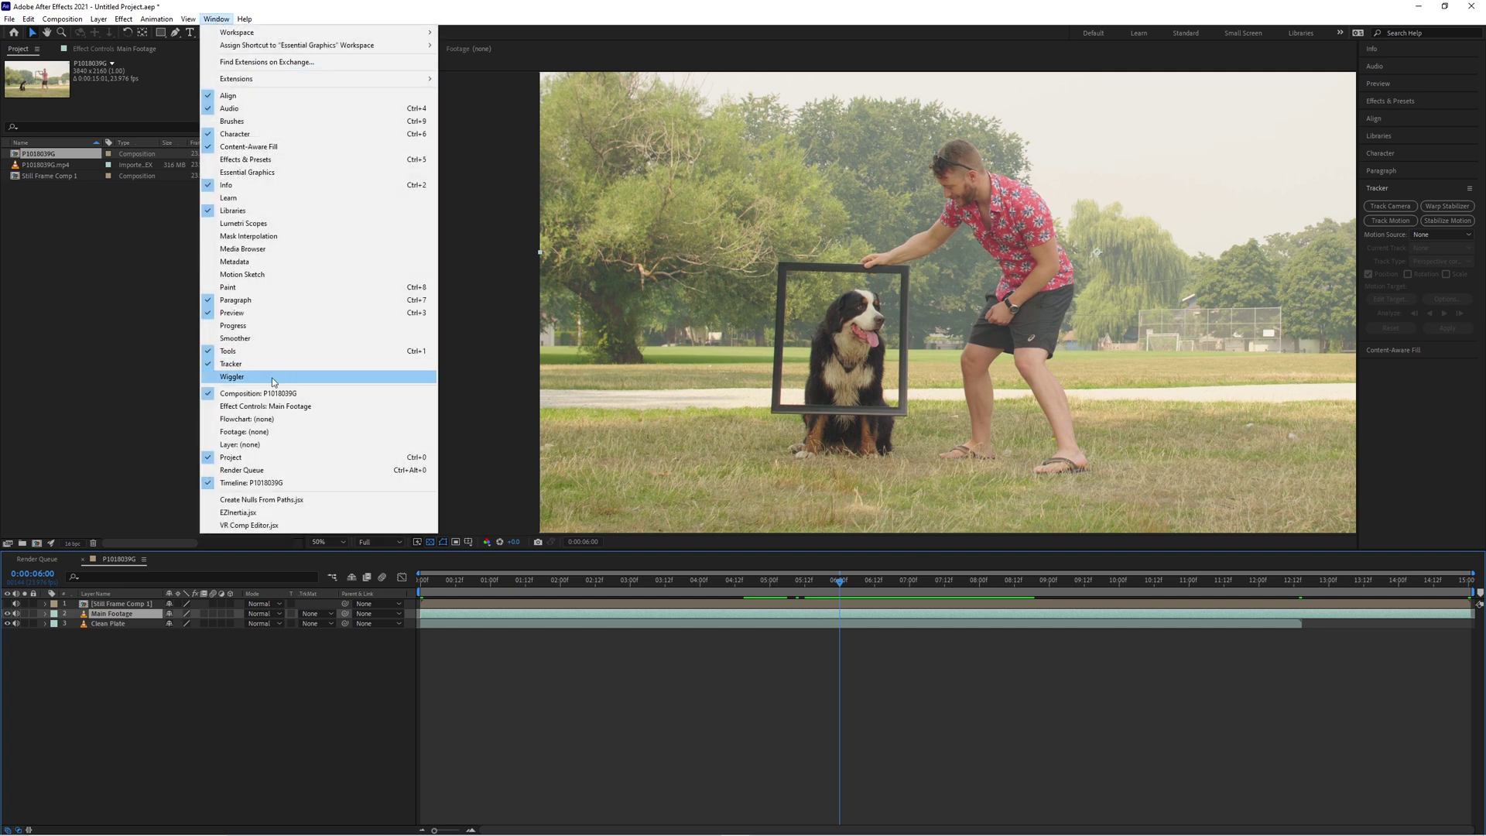
click(863, 613)
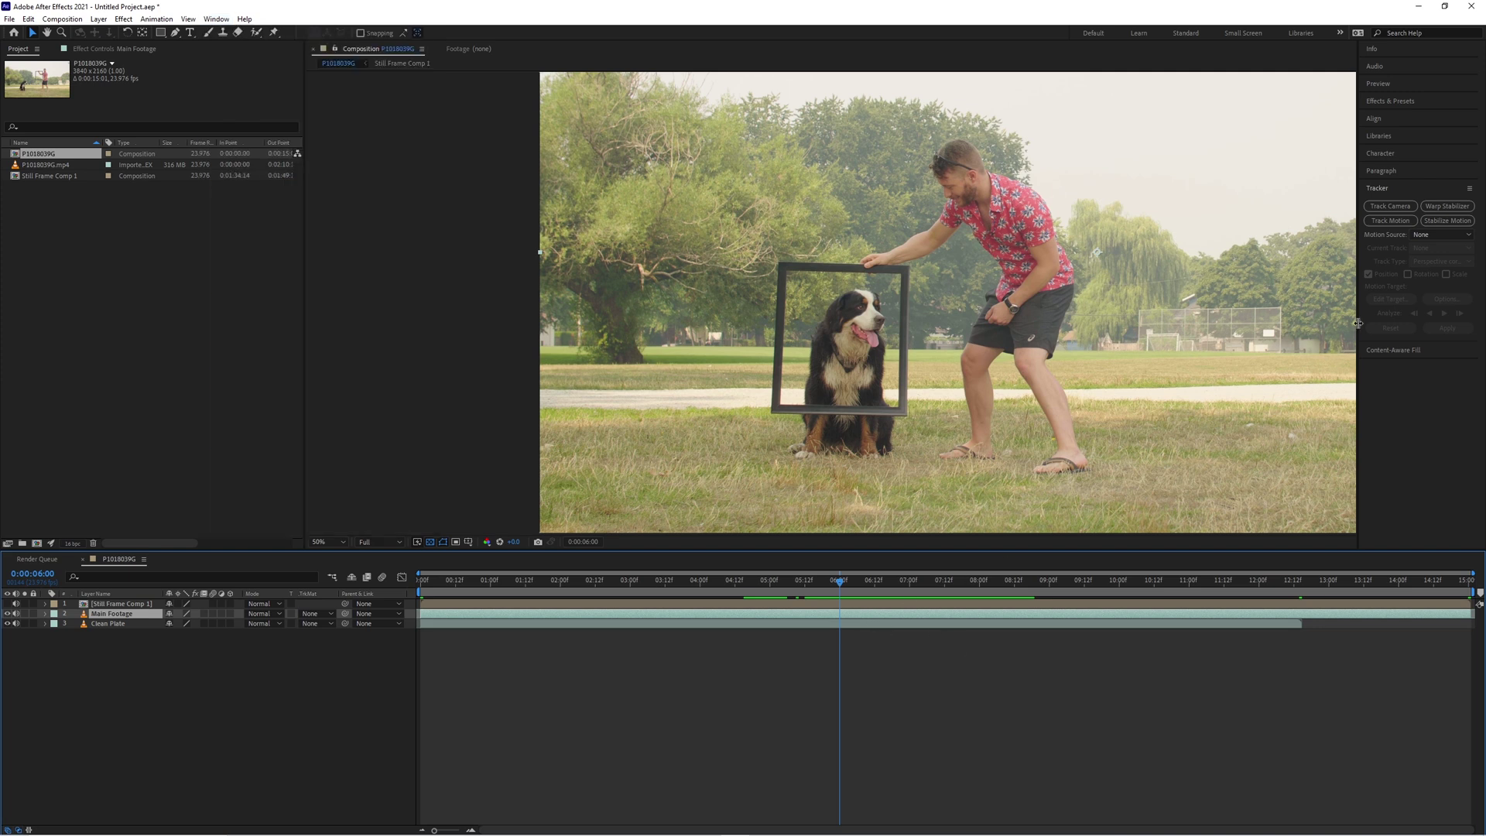
click(1409, 222)
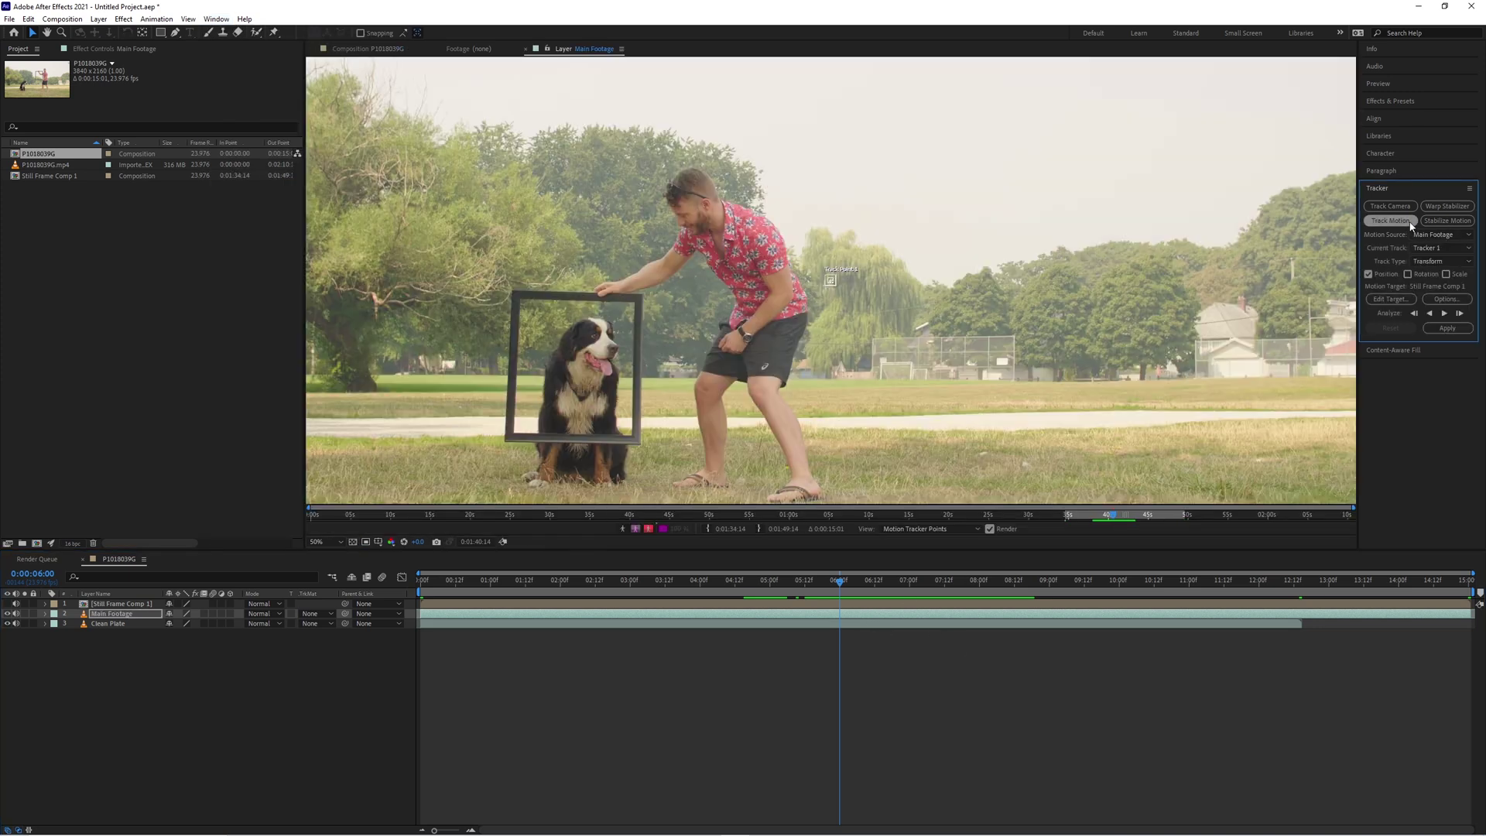
click(1437, 262)
click(1450, 313)
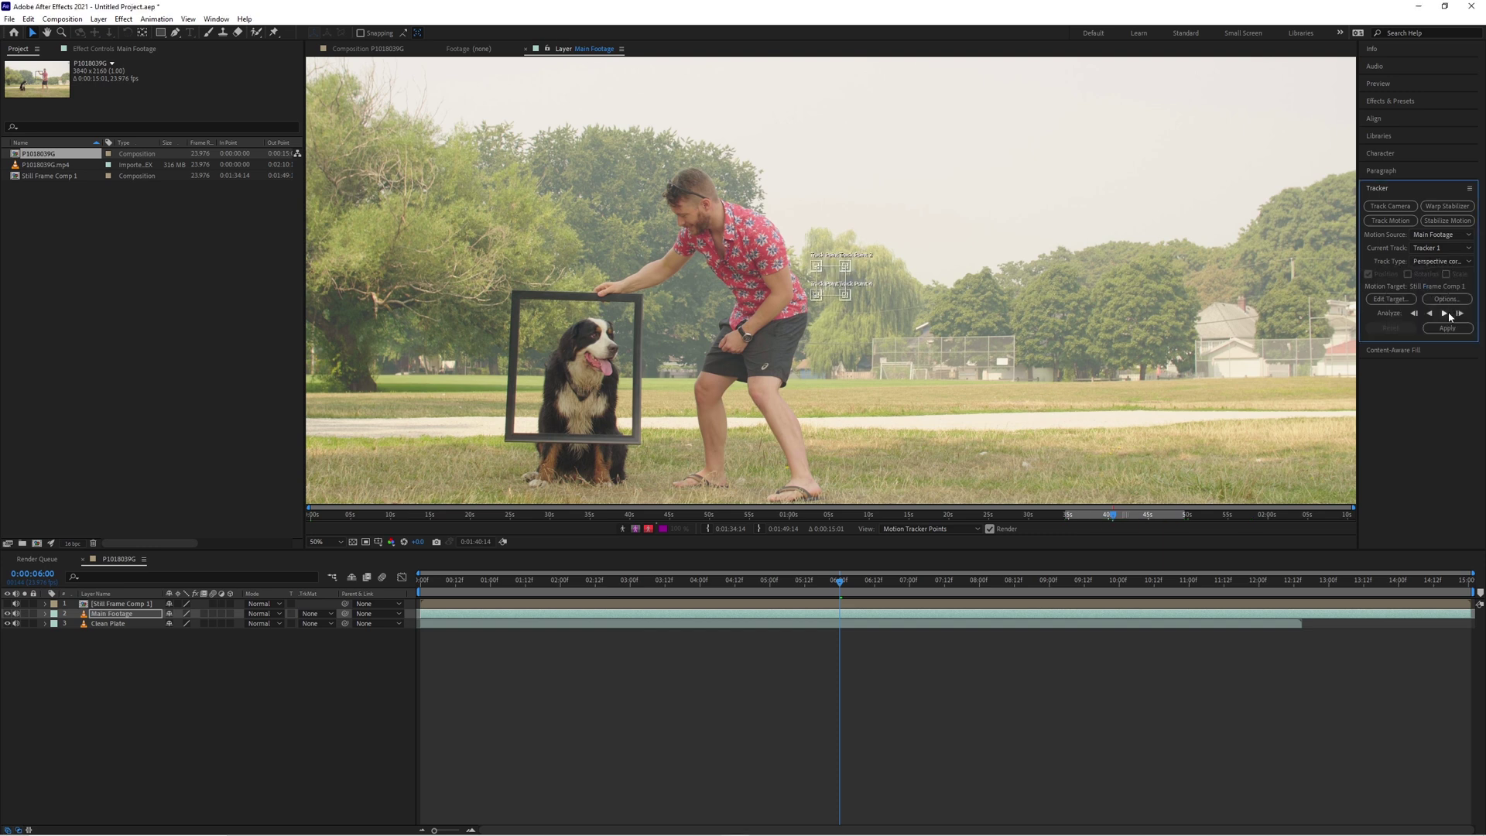
Step: Move the playhead to 0:00:05:15 in the composition and return to the Main Footage layer view for tracking
scroll(814, 267, up, 2)
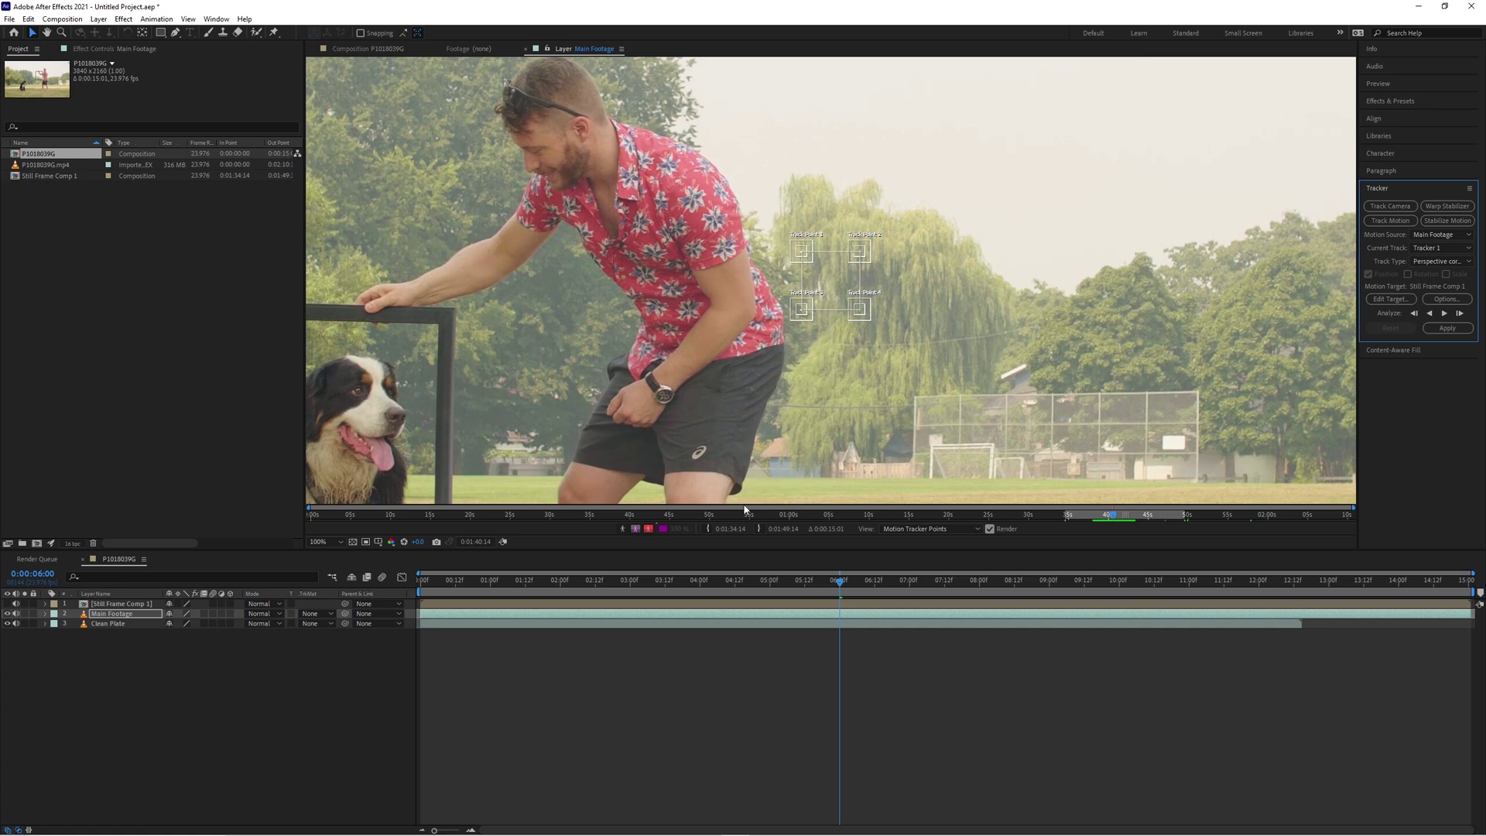
drag(588, 421, 949, 265)
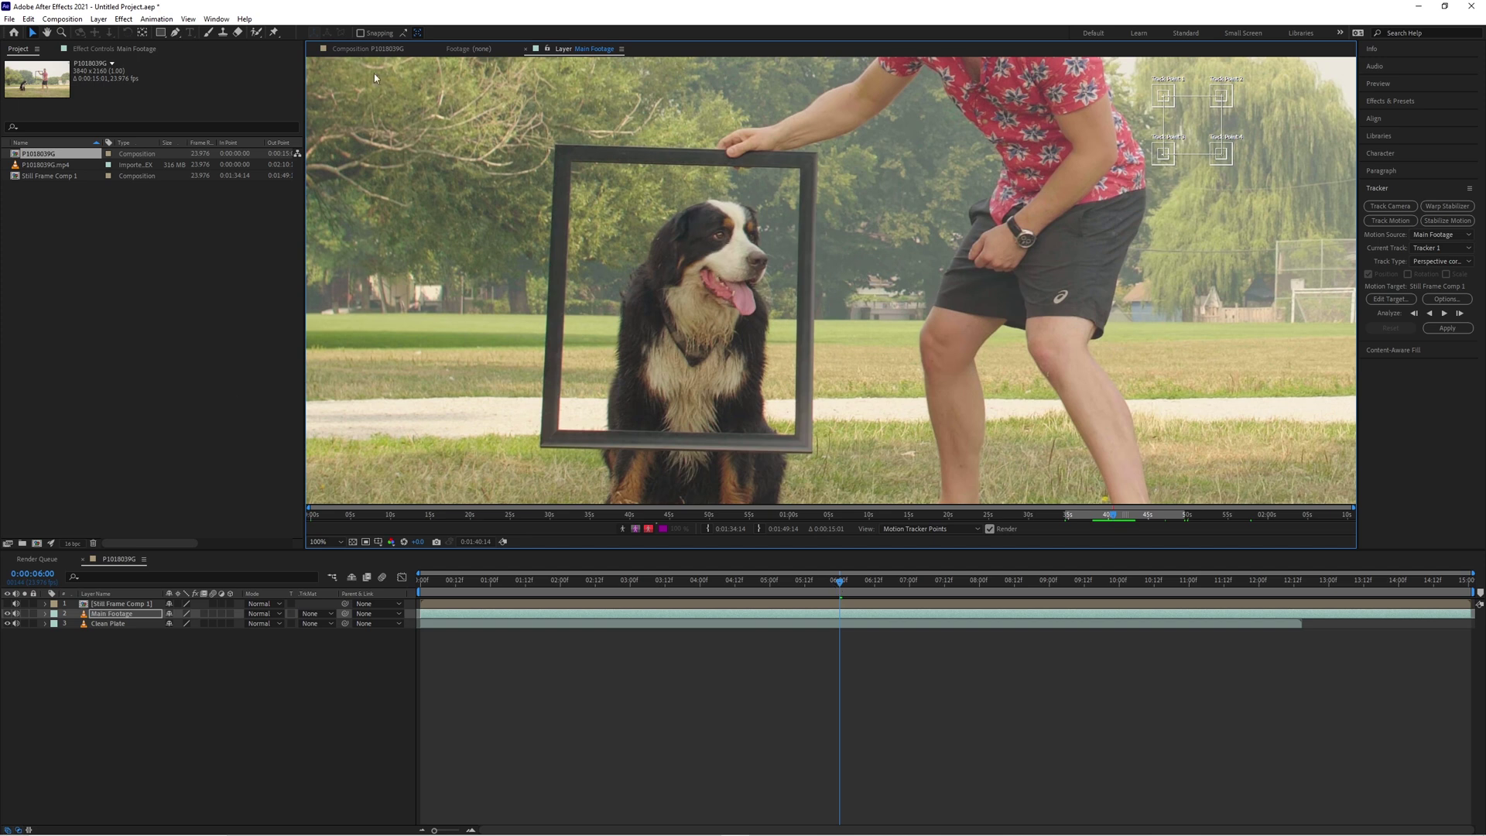
click(370, 49)
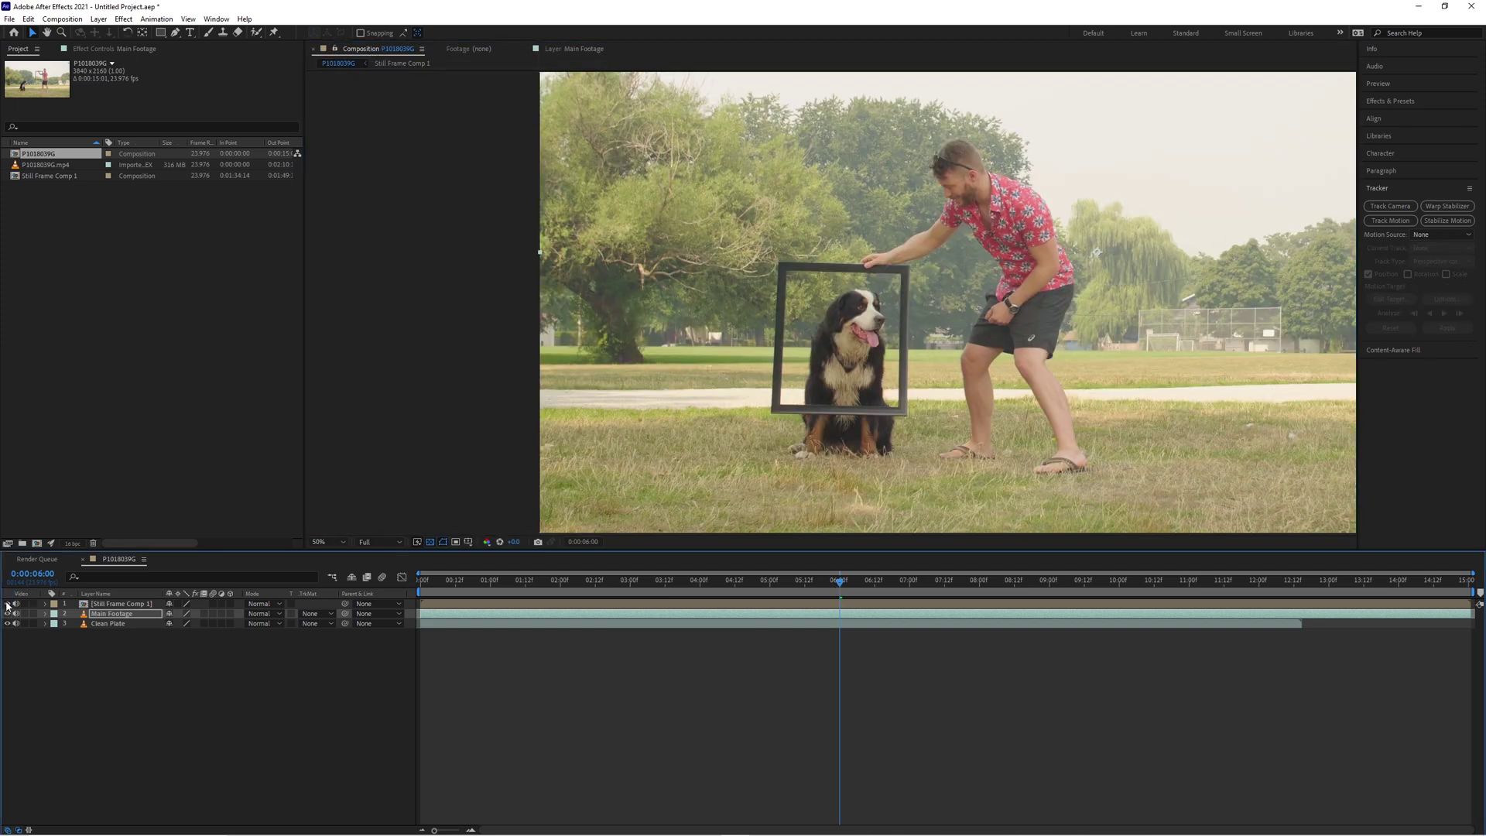
drag(840, 580, 816, 602)
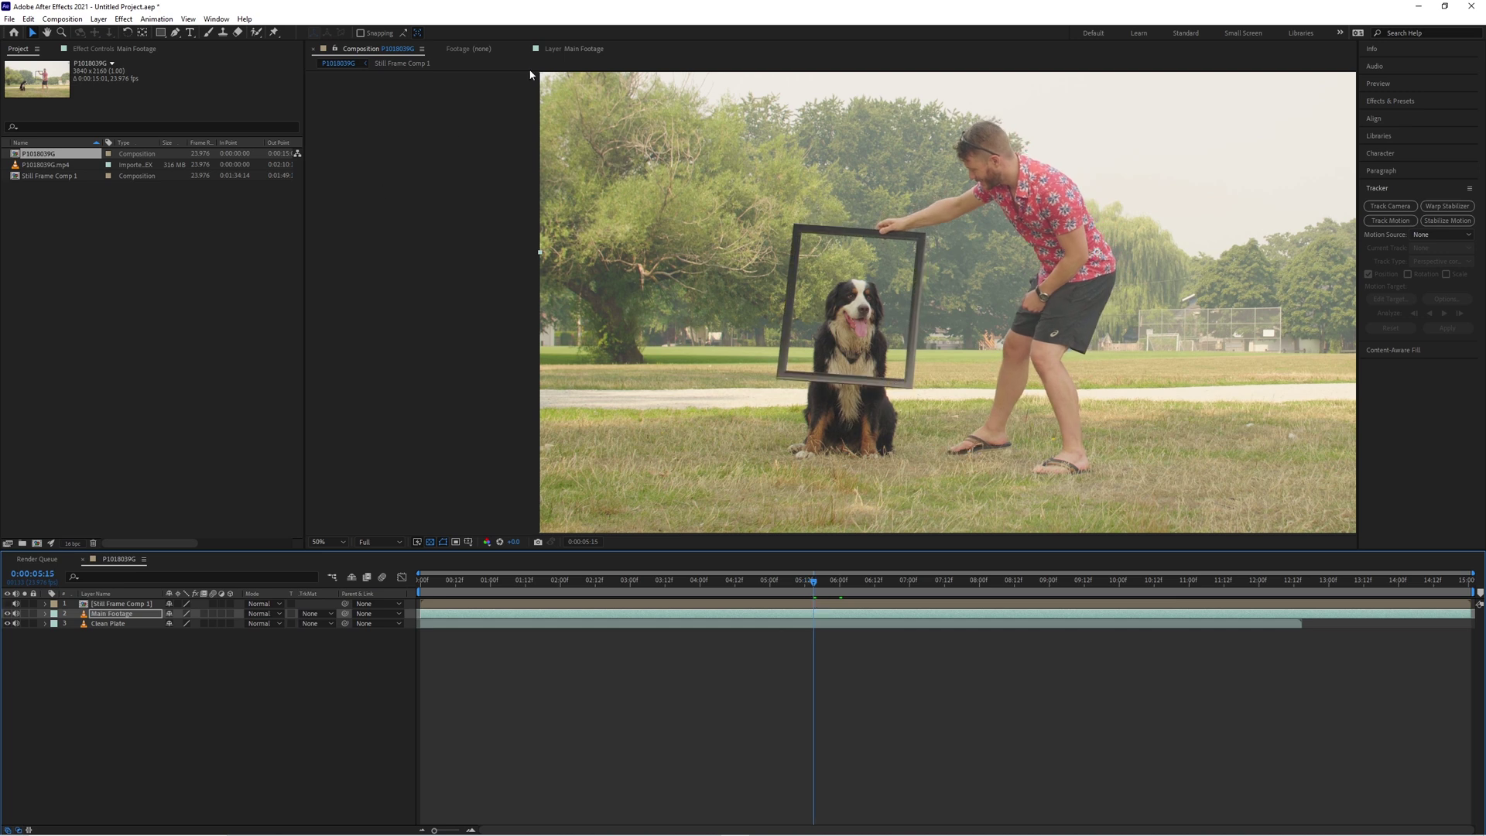
click(553, 50)
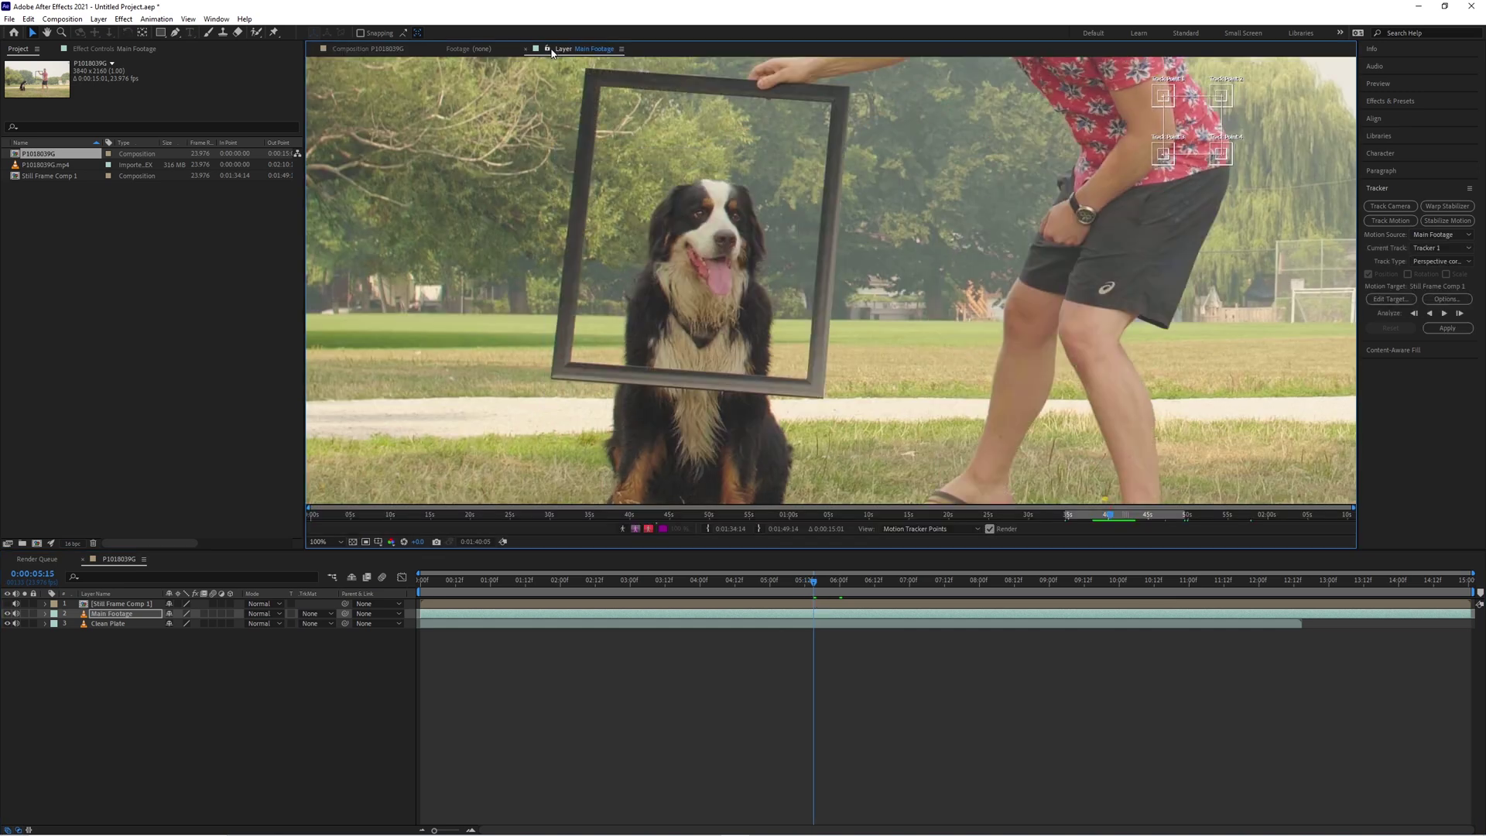
Step: Place the four track points on the matching inner corners of the picture frame at 0:00:05:15
scroll(1057, 194, down, 1)
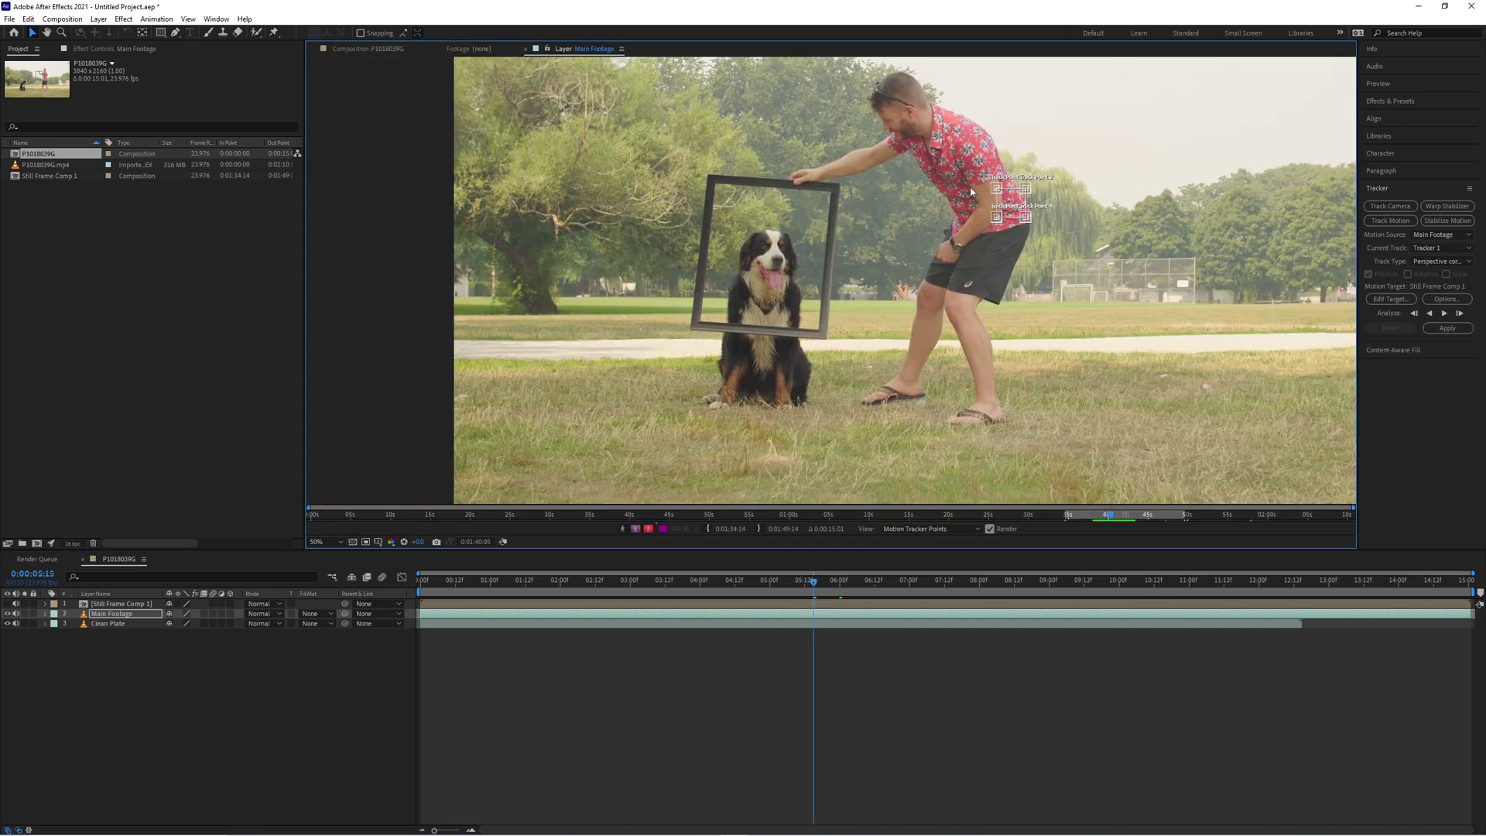
key(space)
drag(956, 177, 875, 251)
scroll(874, 251, up, 2)
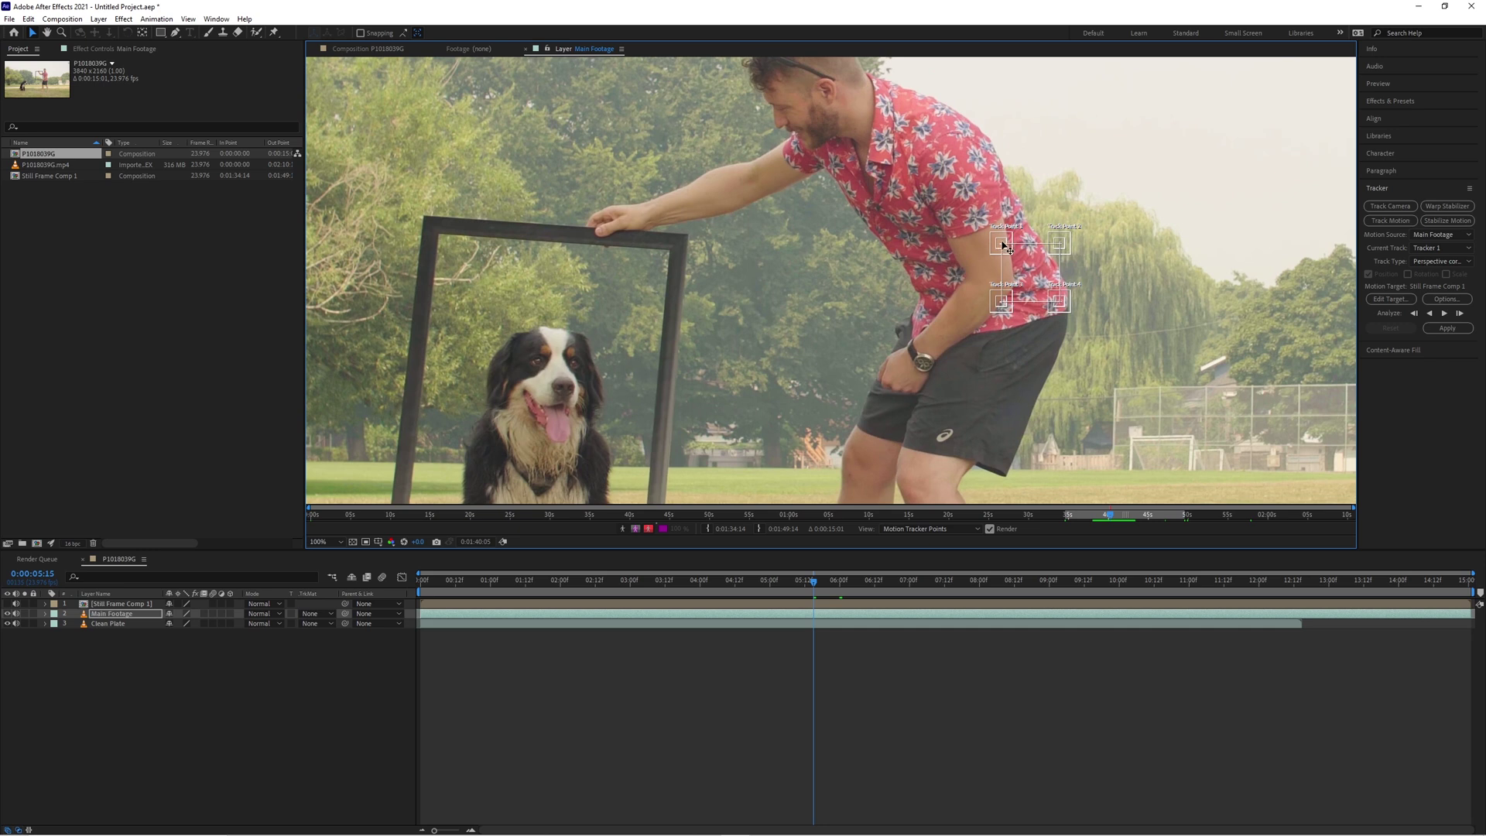
drag(1003, 244, 447, 238)
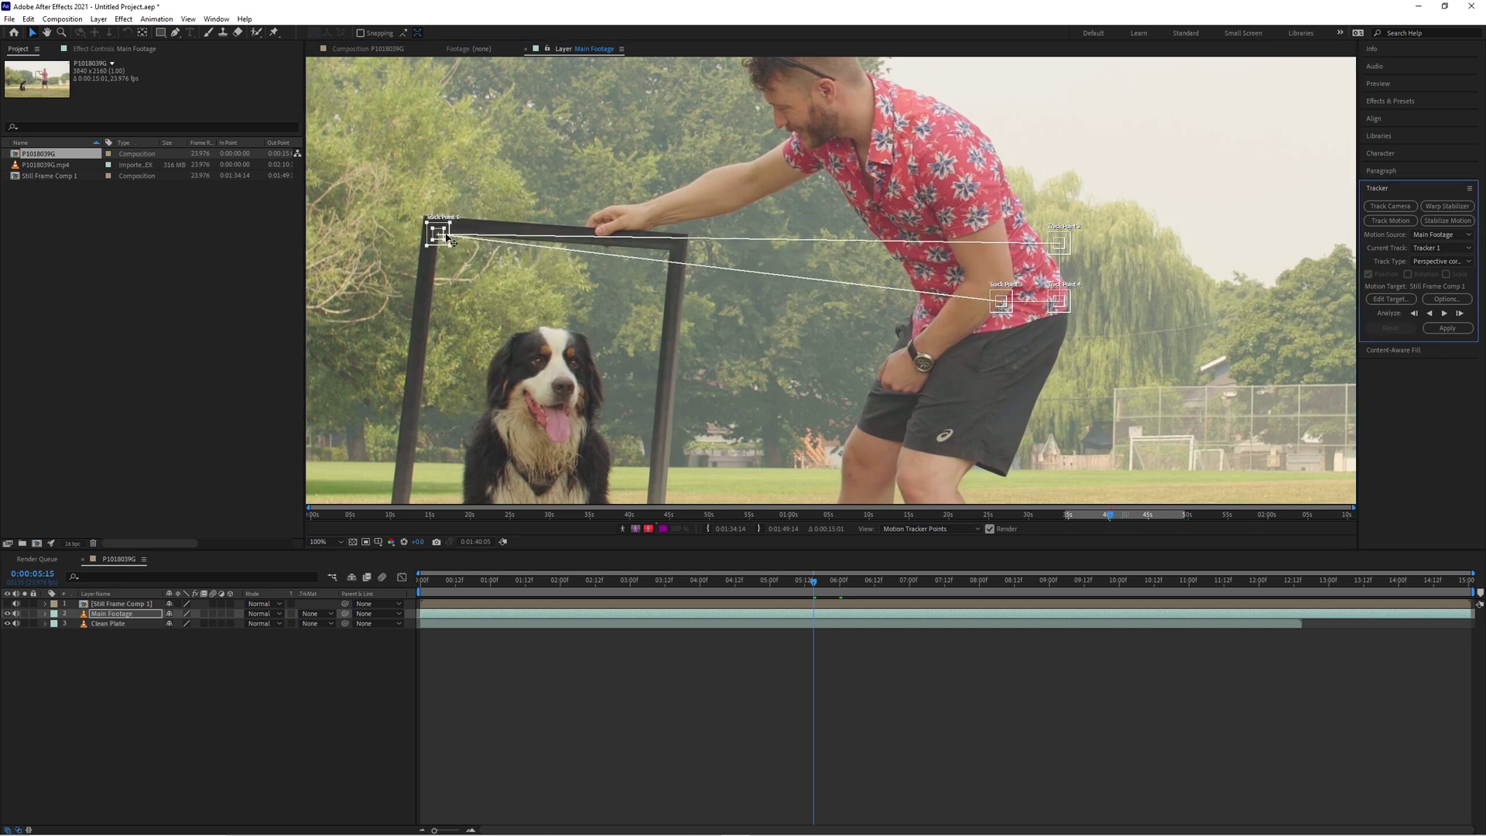
drag(1066, 247, 676, 253)
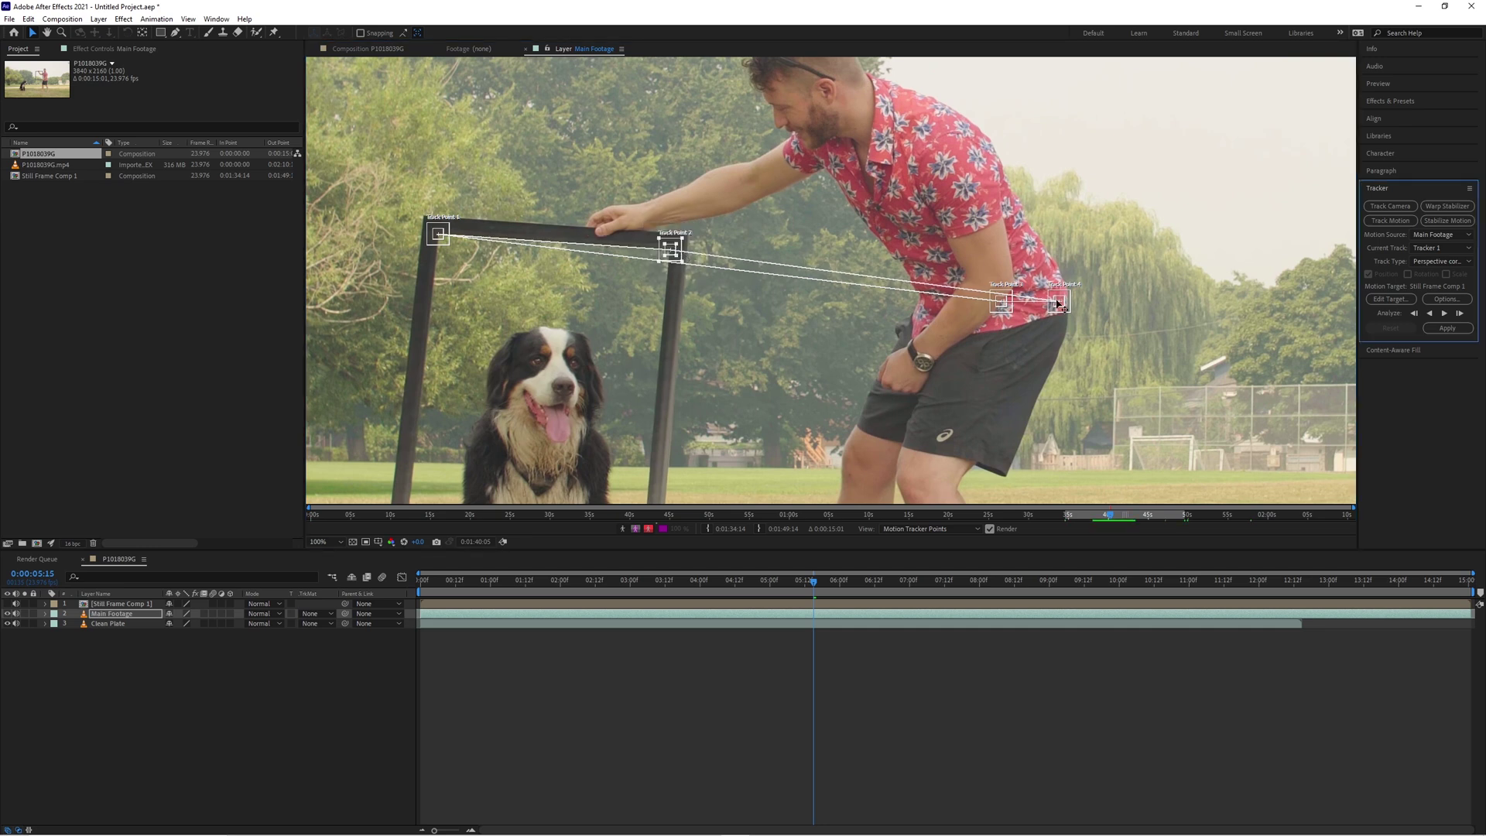
drag(1001, 308, 437, 463)
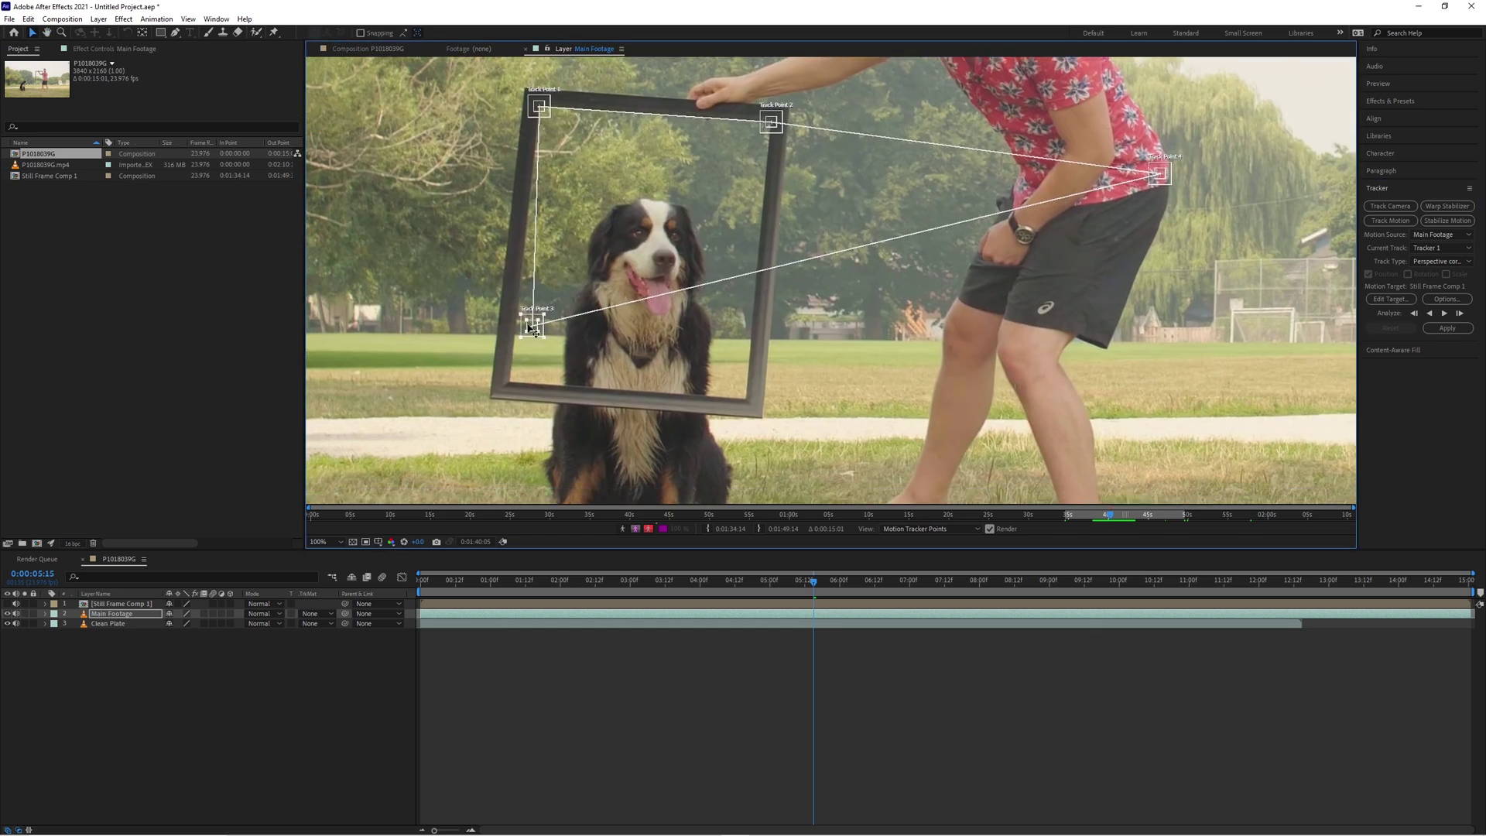
drag(532, 329, 509, 382)
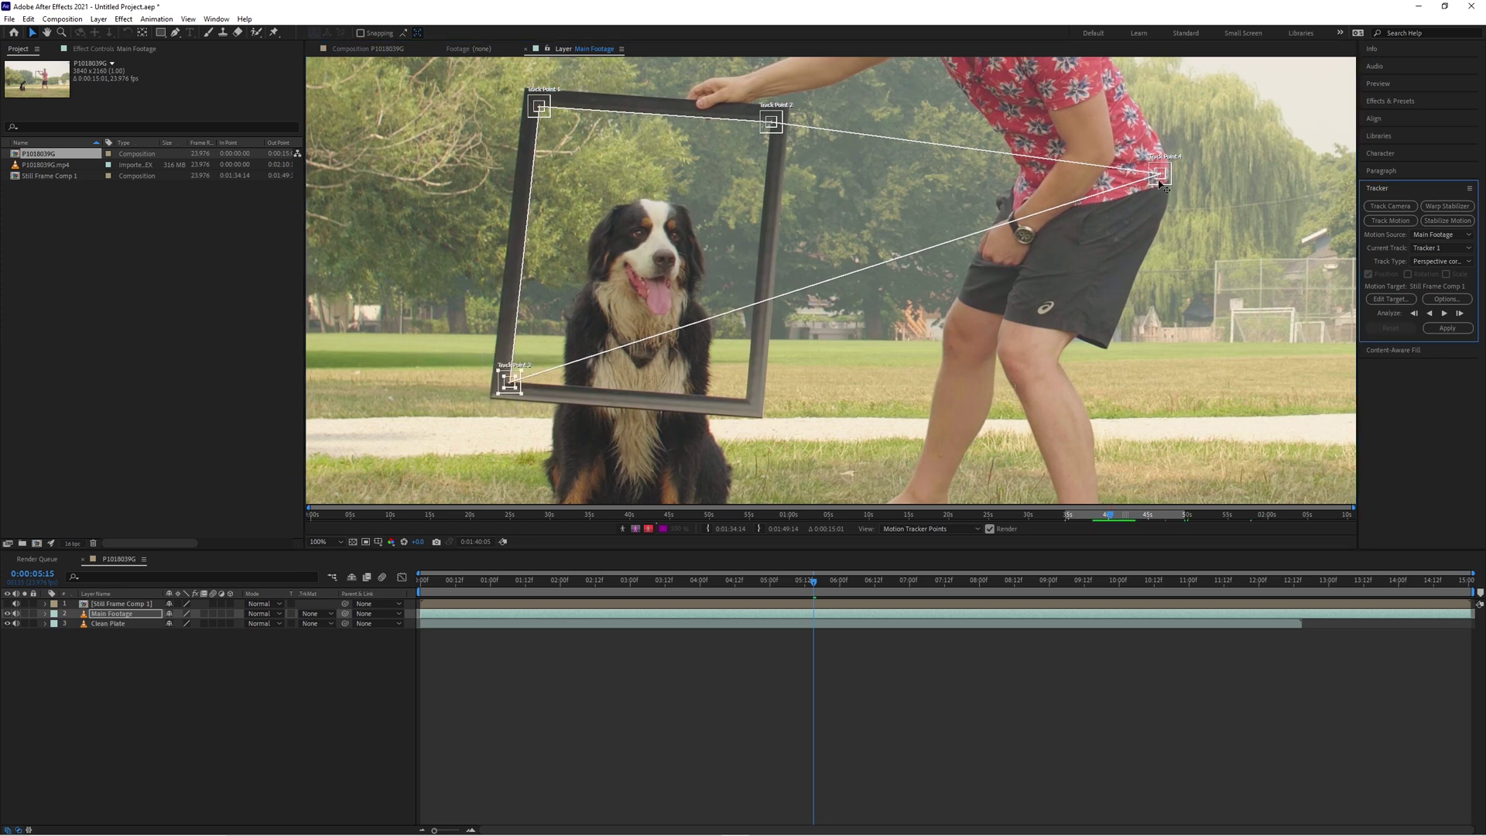
drag(1160, 182, 747, 400)
click(952, 714)
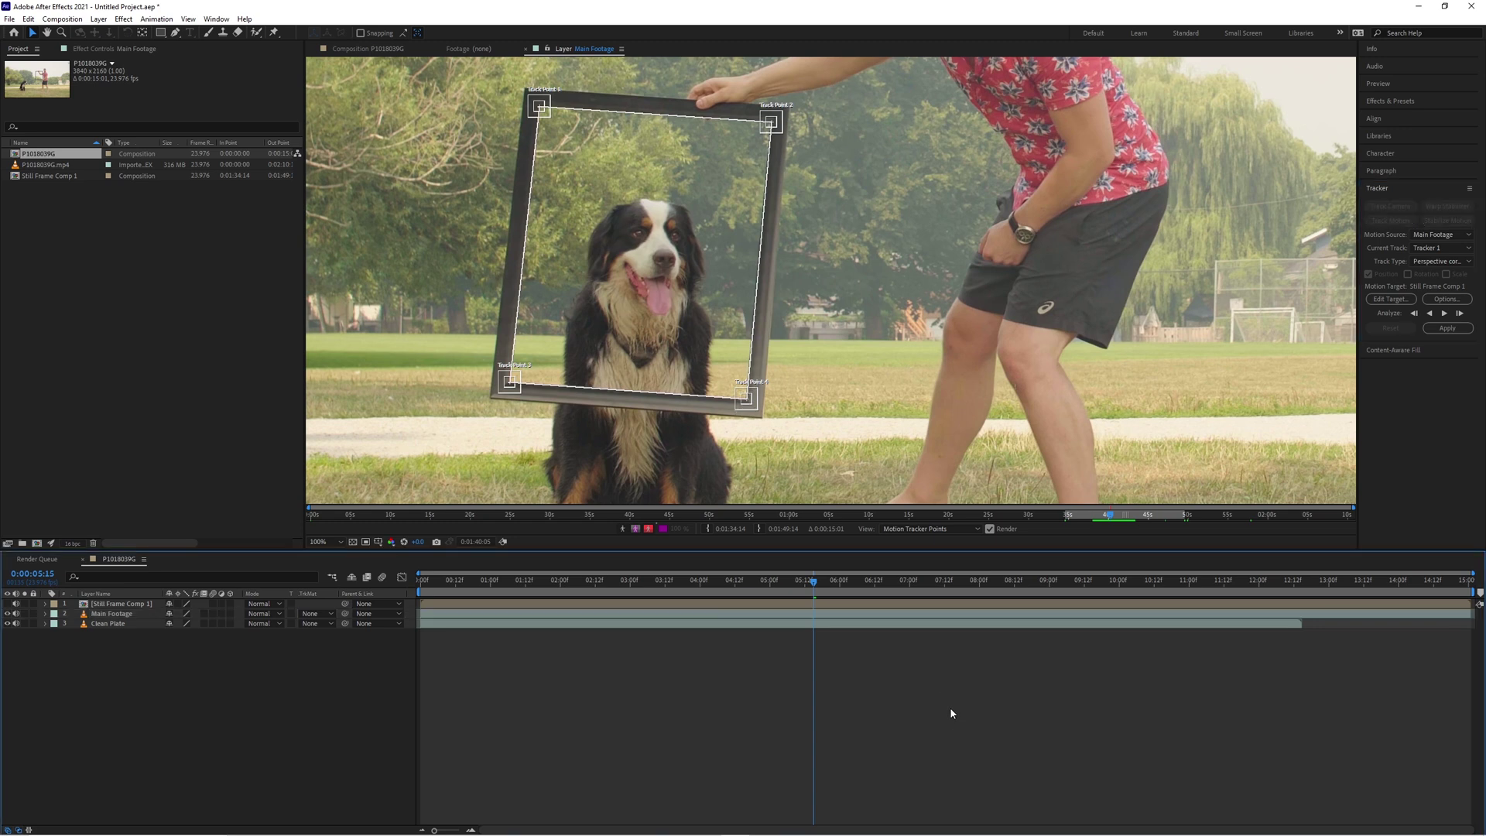
Step: Enlarge the search and feature regions of all four track points so they cover the picture frame's corners
scroll(792, 445, down, 2)
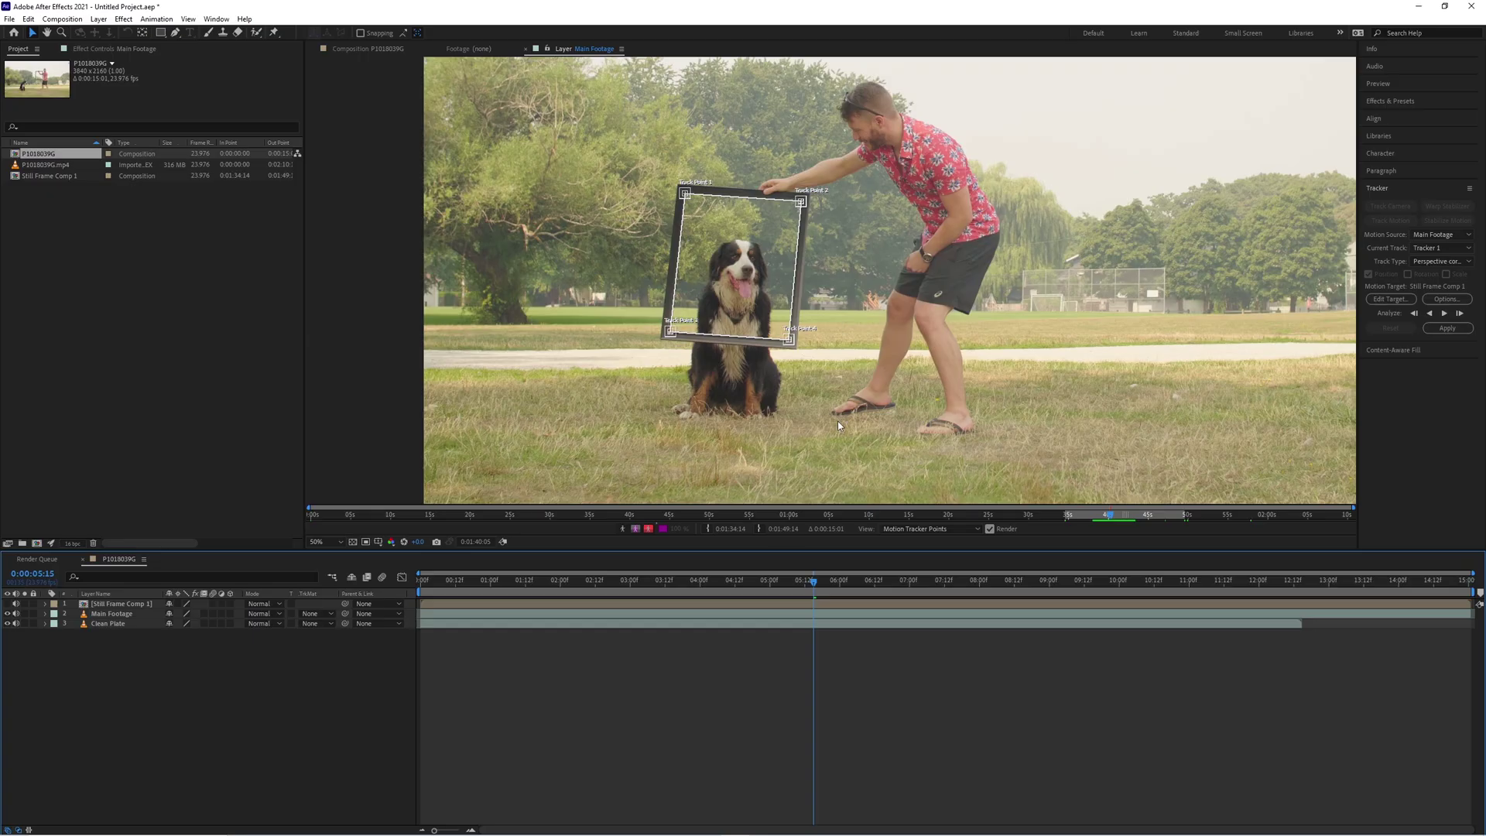
scroll(838, 421, up, 4)
drag(561, 360, 1171, 163)
key(v)
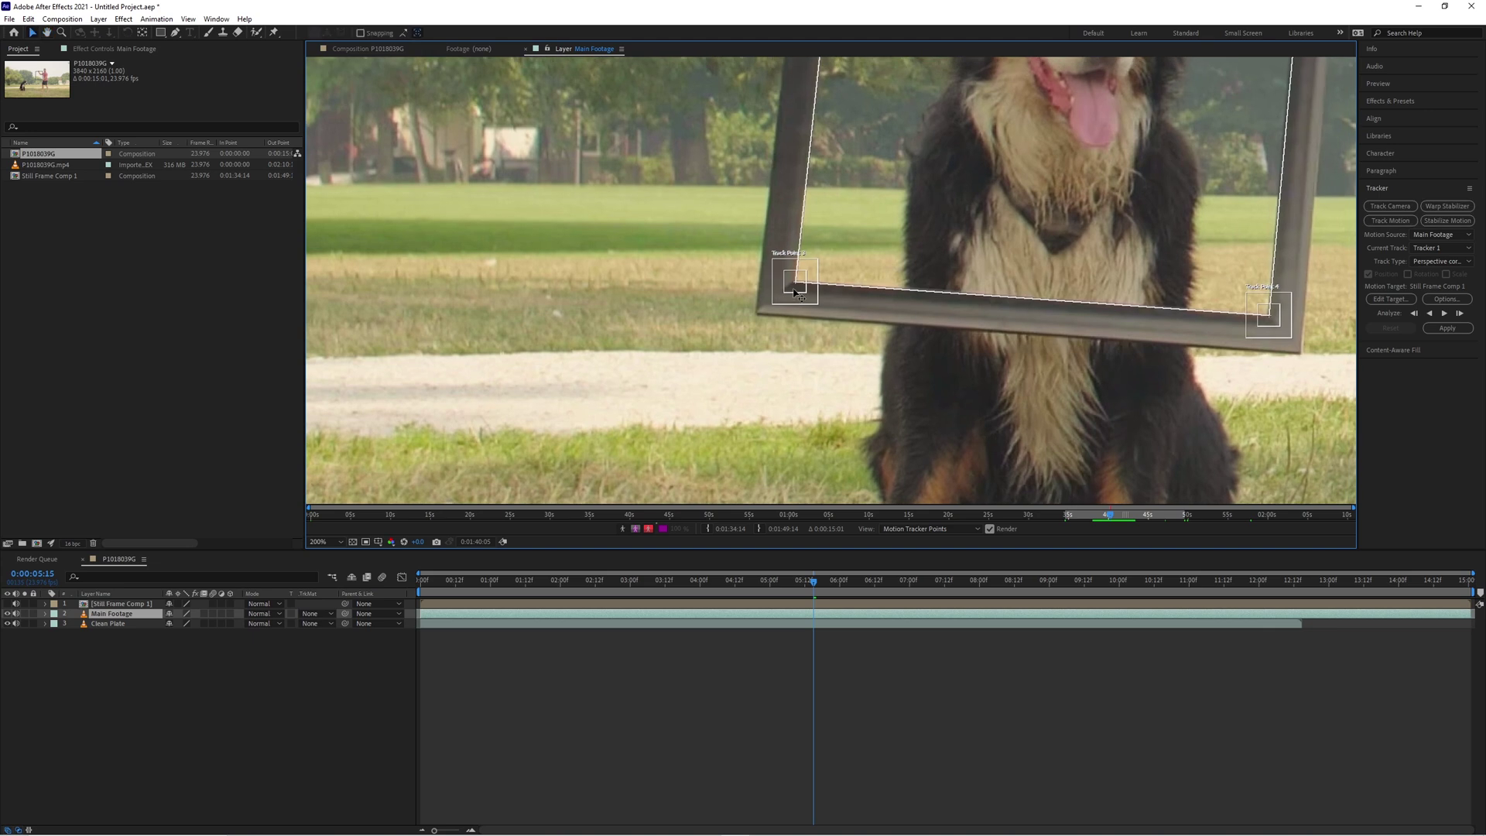
click(796, 293)
drag(771, 305, 723, 346)
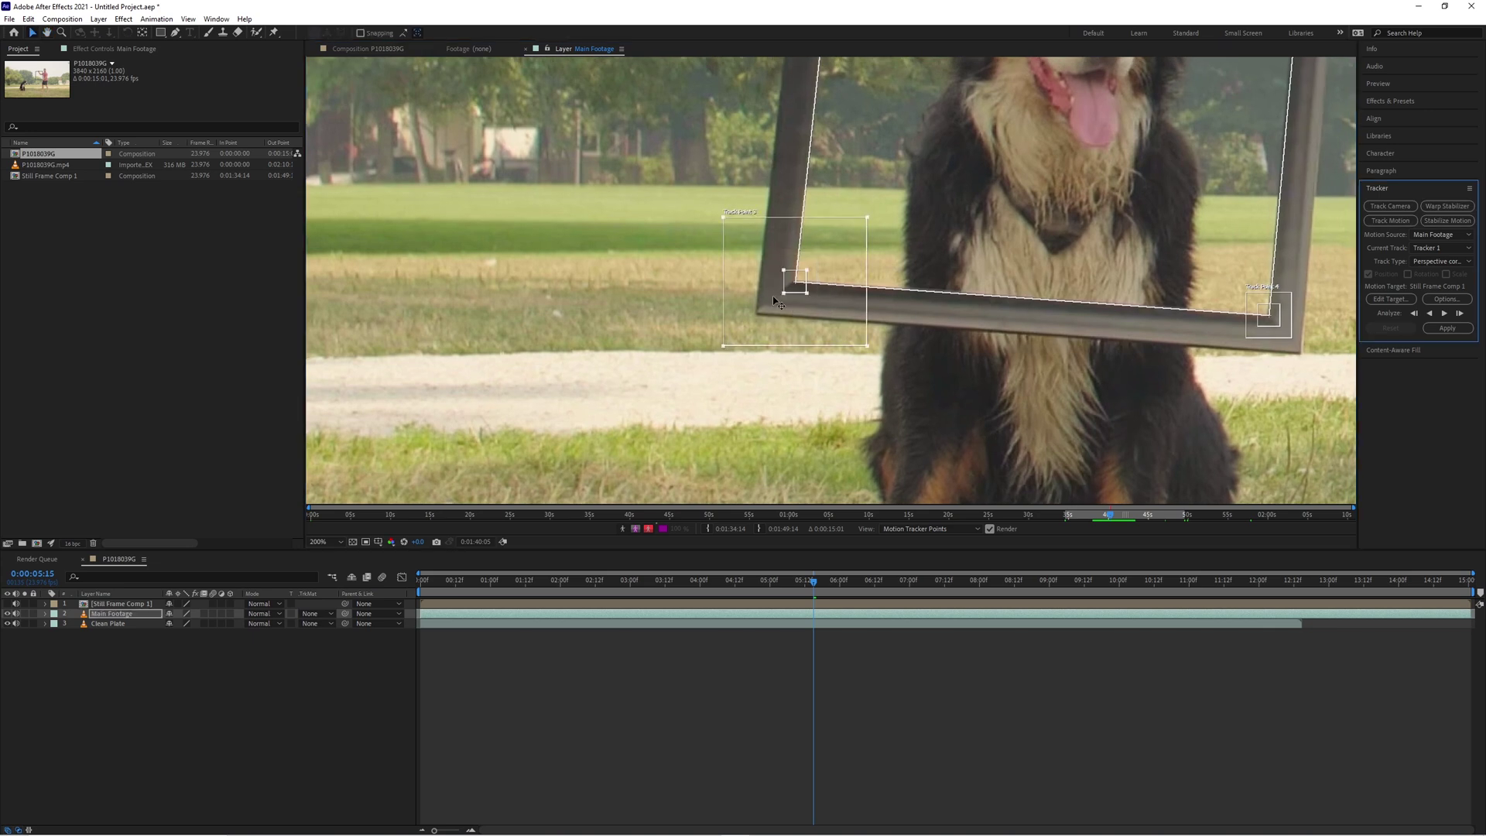
drag(784, 293, 752, 322)
key(h)
drag(1297, 335, 927, 307)
drag(851, 184, 856, 546)
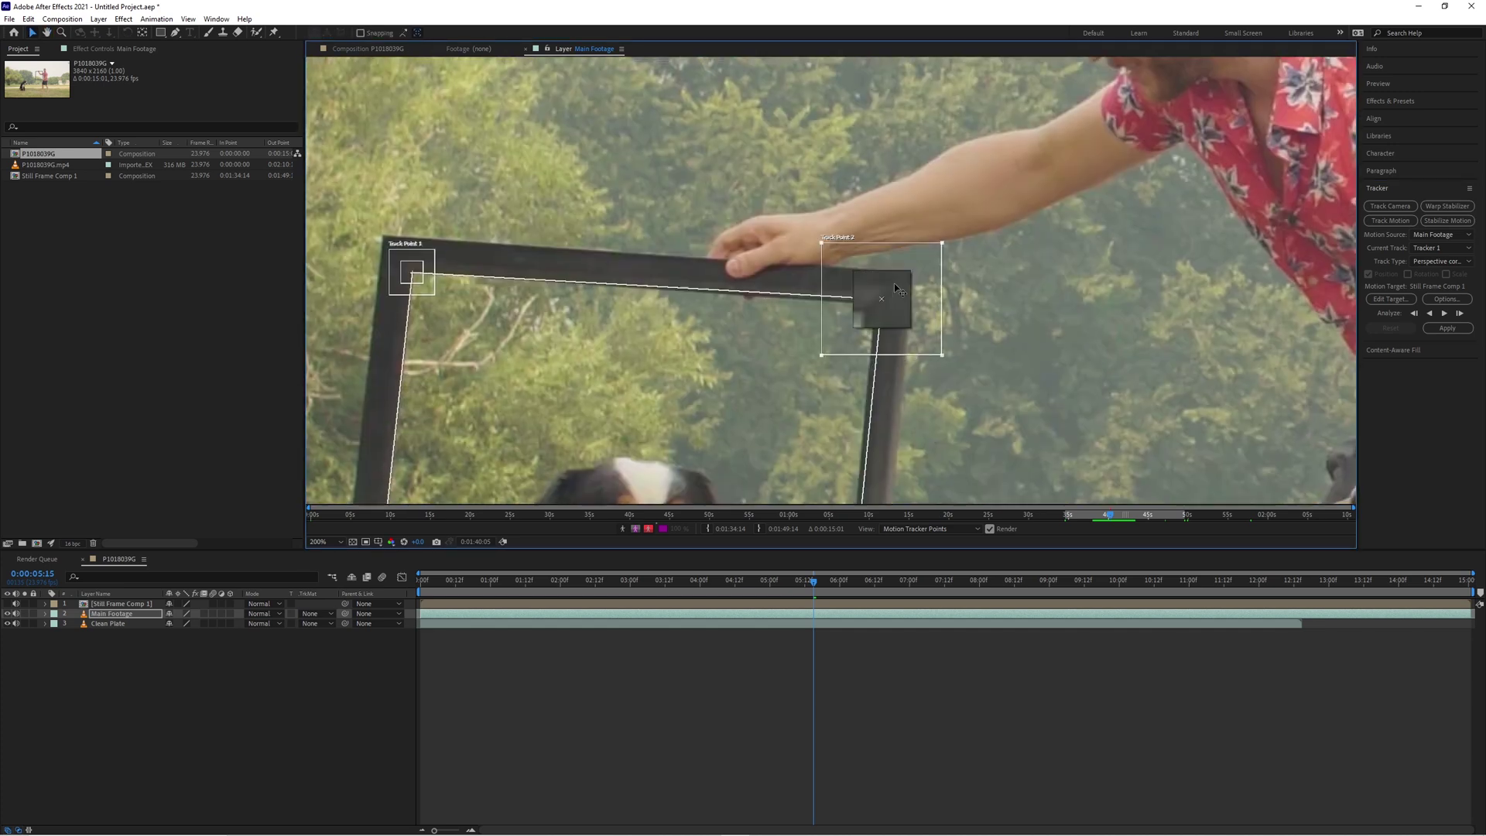
drag(539, 305, 959, 331)
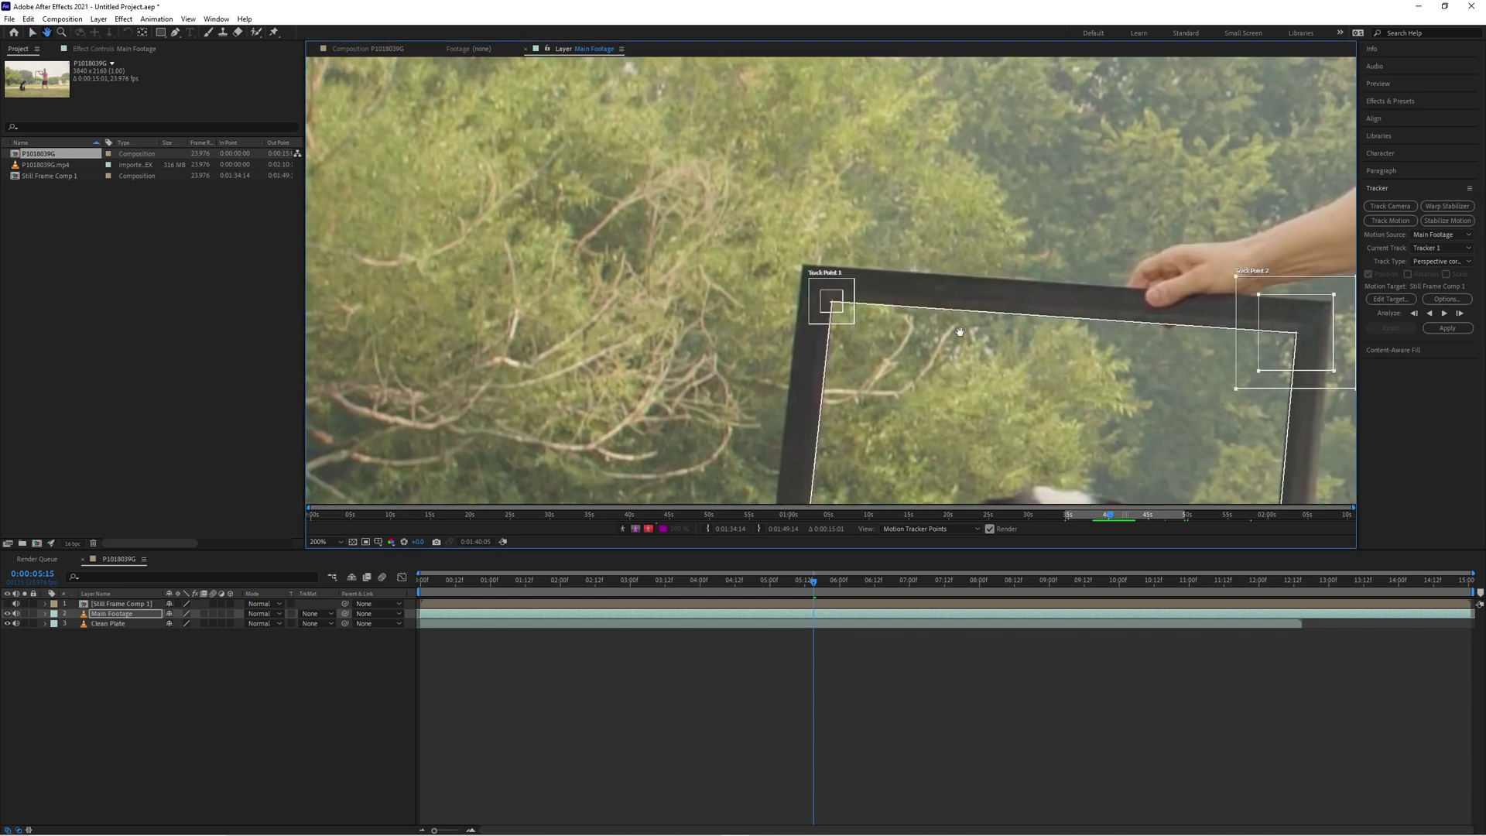
scroll(871, 297, down, 3)
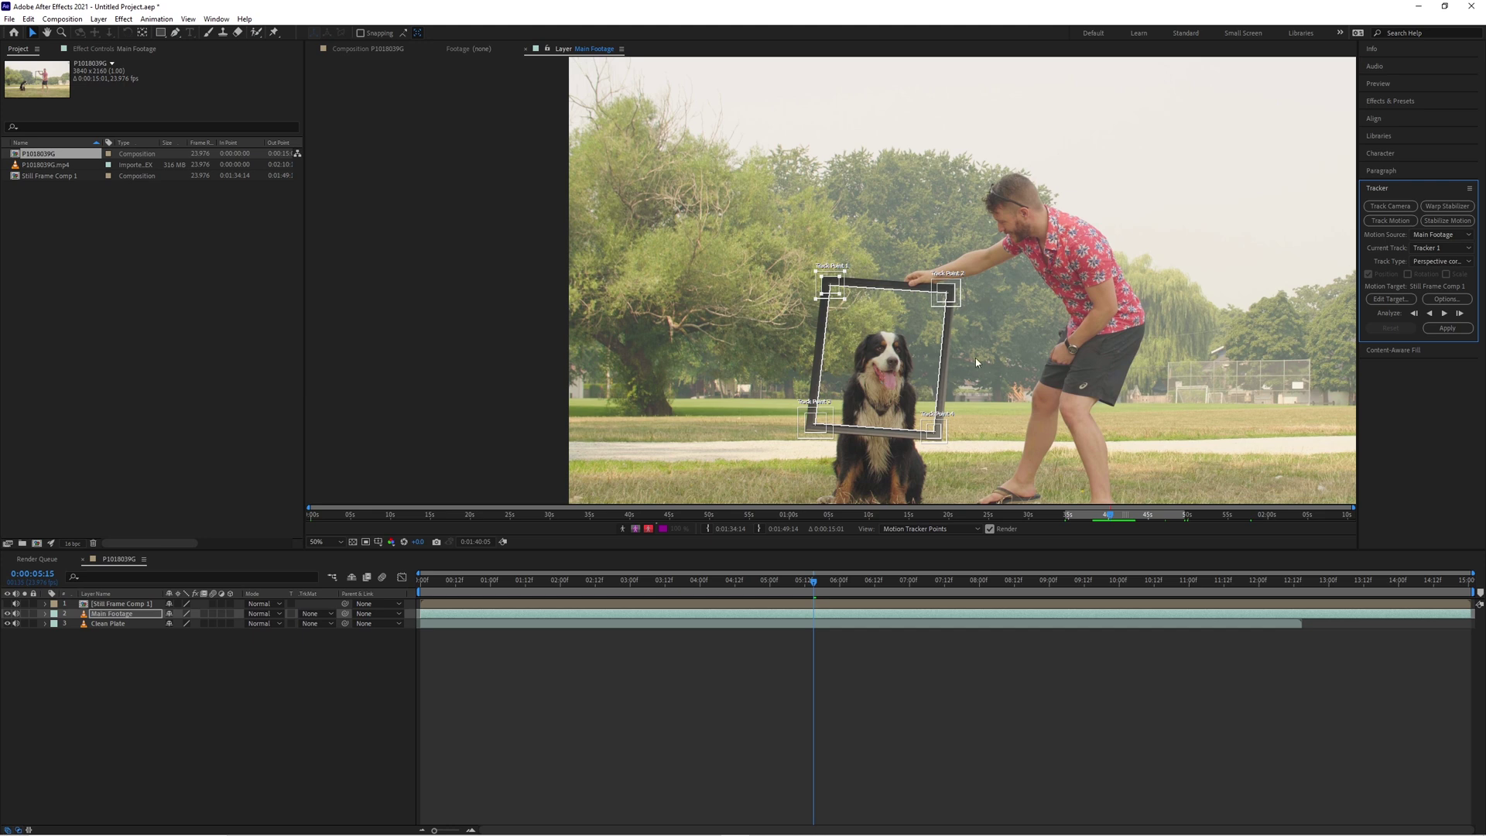
Step: Analyze the corner-pin track backward one frame at a time from 0:00:05:15 to 0:00:05:10
click(1414, 313)
scroll(889, 411, up, 2)
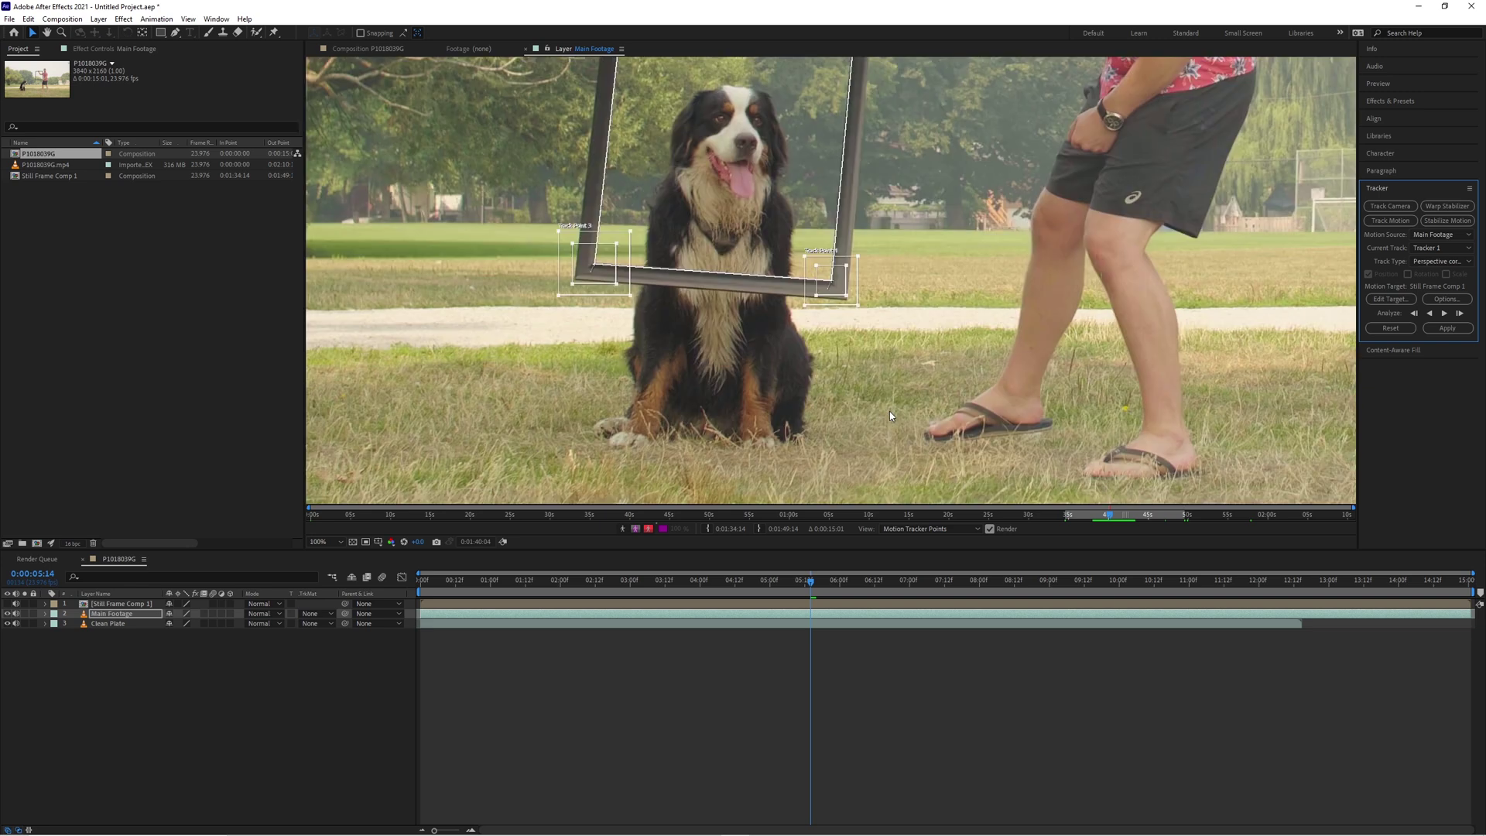
key(space)
drag(915, 224, 910, 387)
key(v)
click(1415, 314)
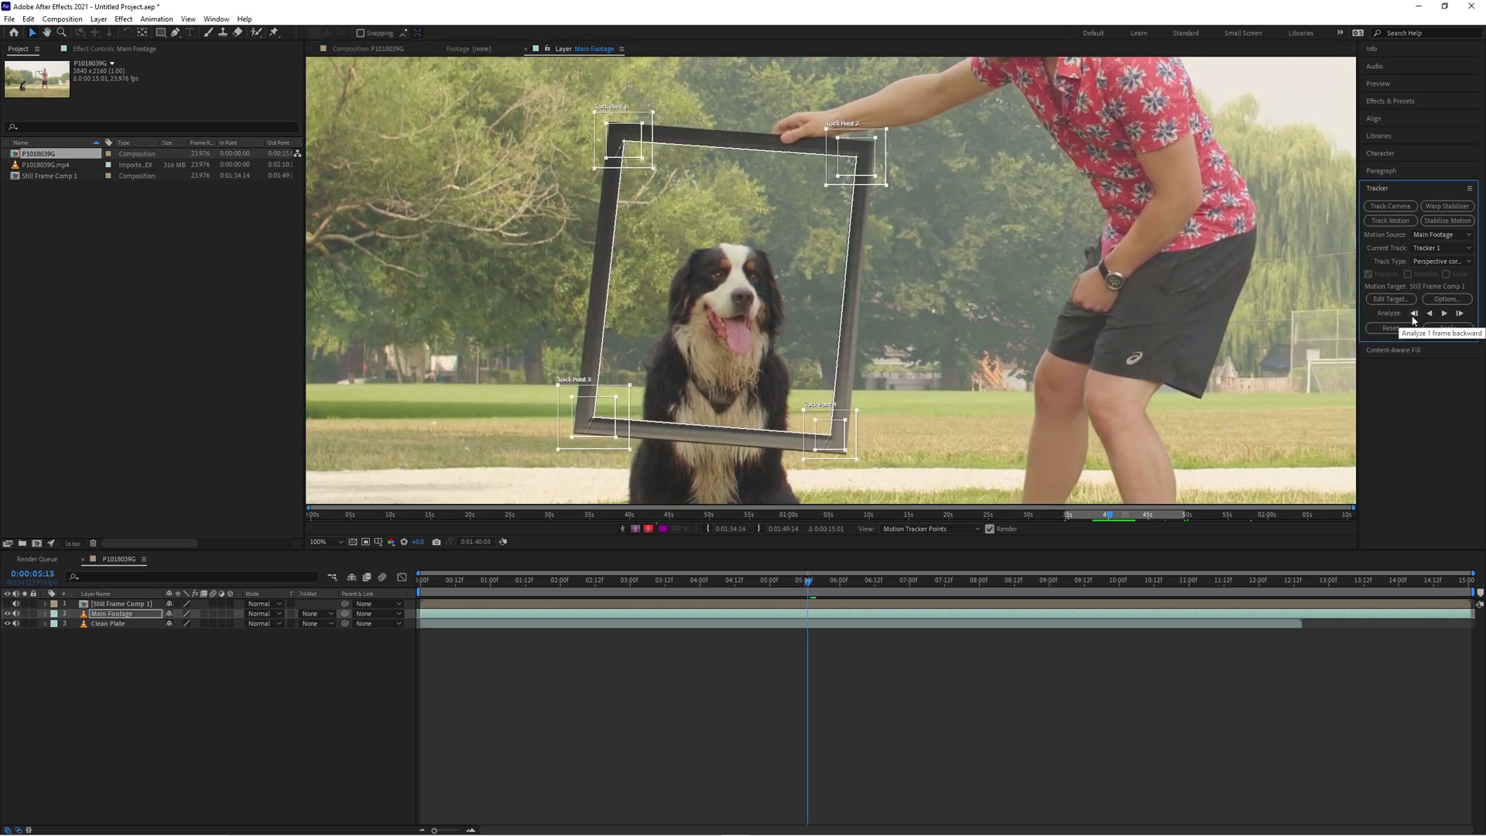
click(1414, 314)
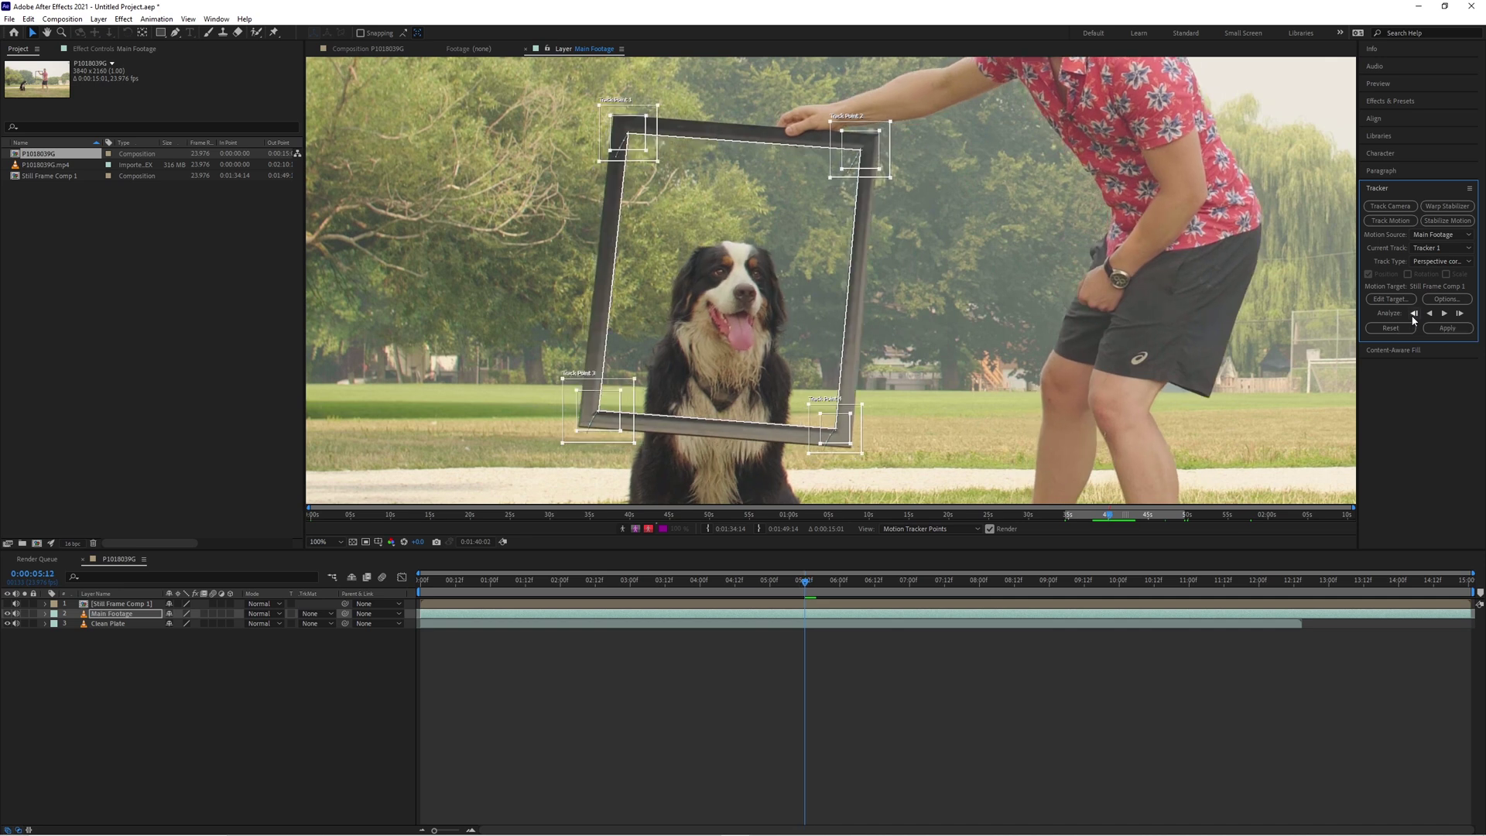
click(1413, 313)
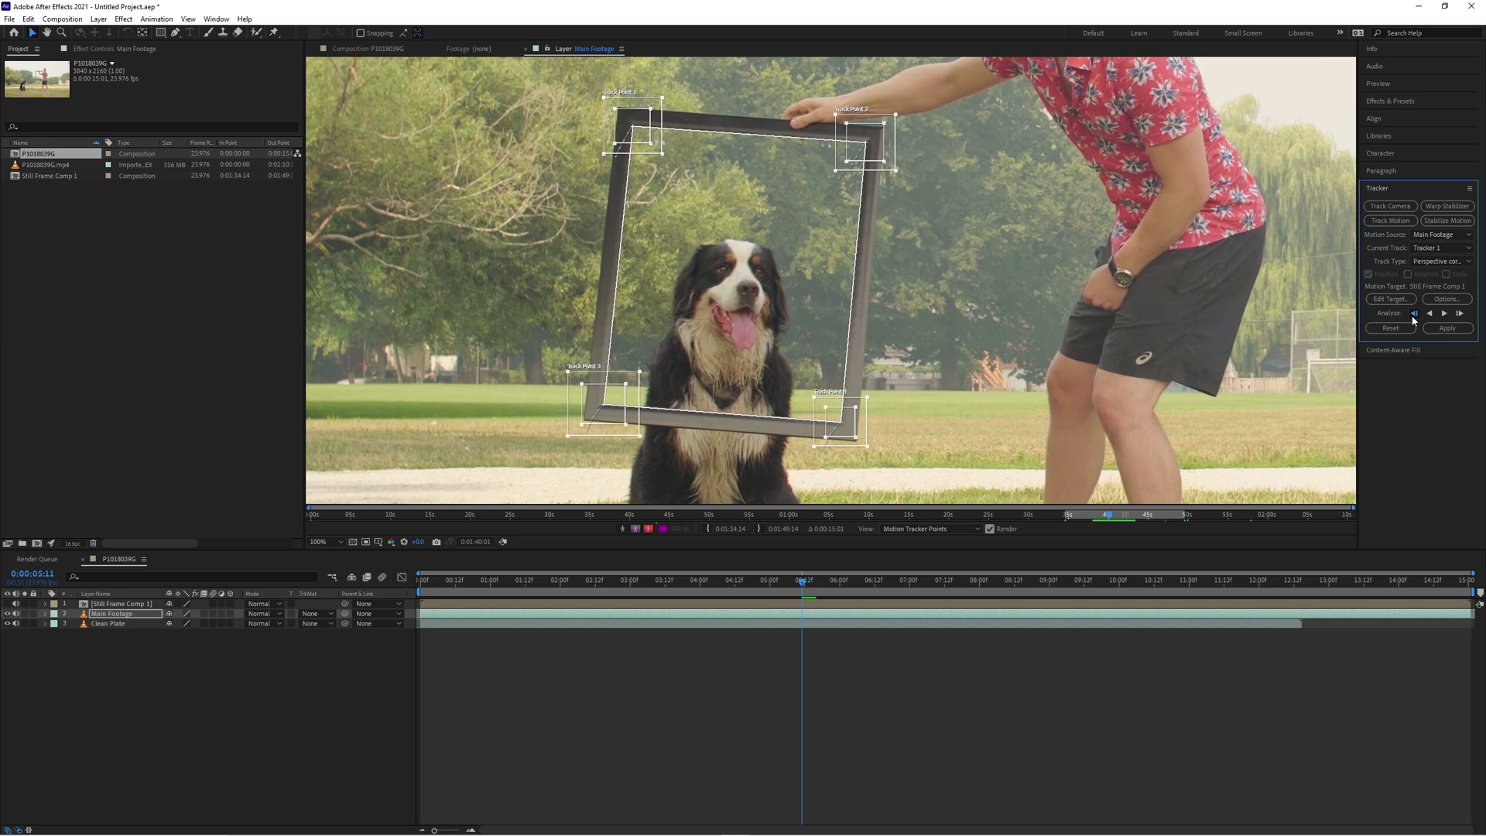
click(1413, 314)
Step: Continue analyzing the track backward frame by frame to 0:00:05:08
drag(994, 213, 910, 408)
drag(972, 313, 1068, 159)
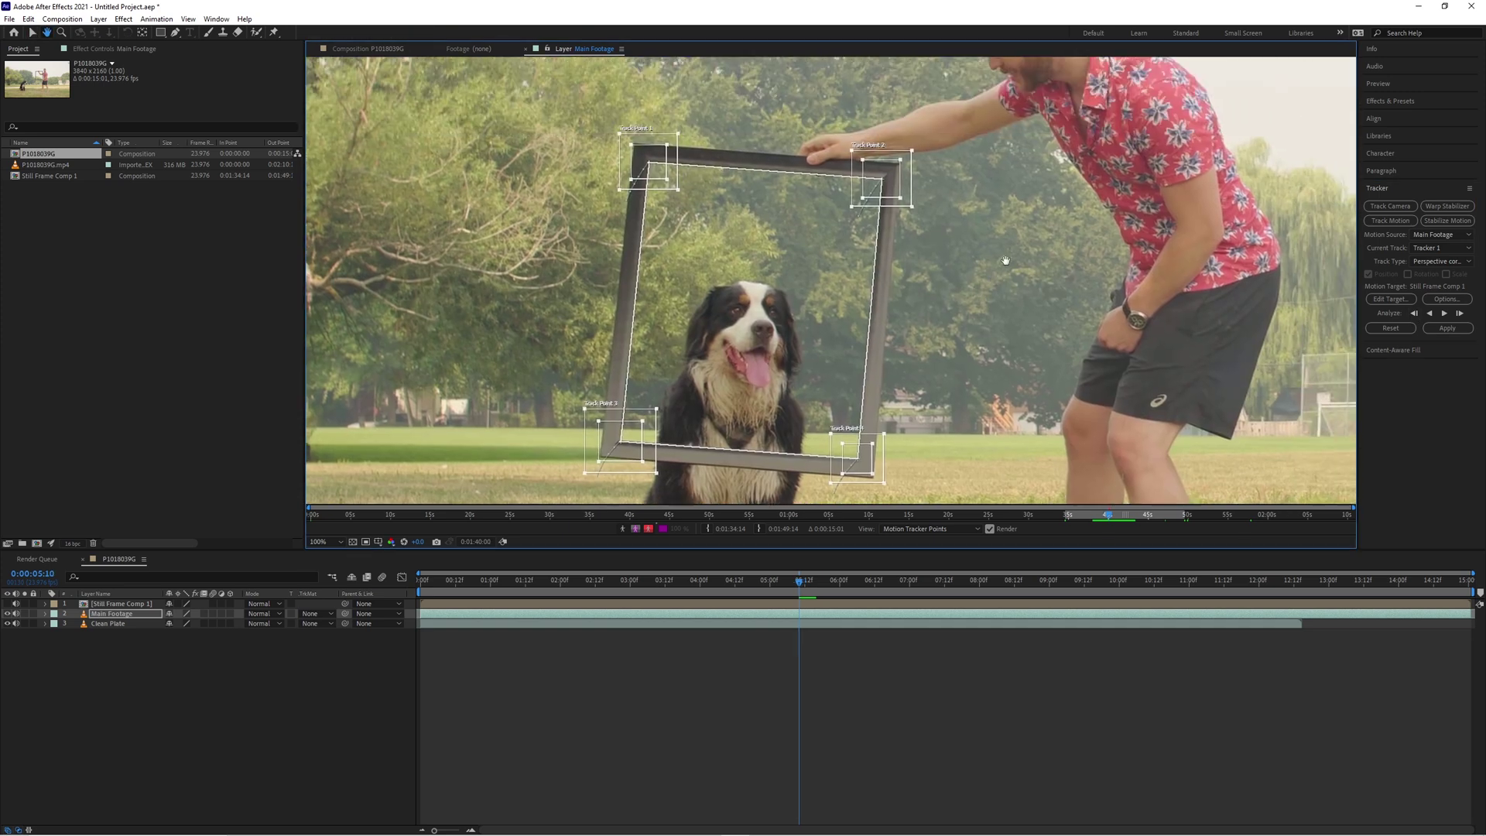
drag(1006, 258, 1033, 235)
click(1417, 314)
click(1415, 314)
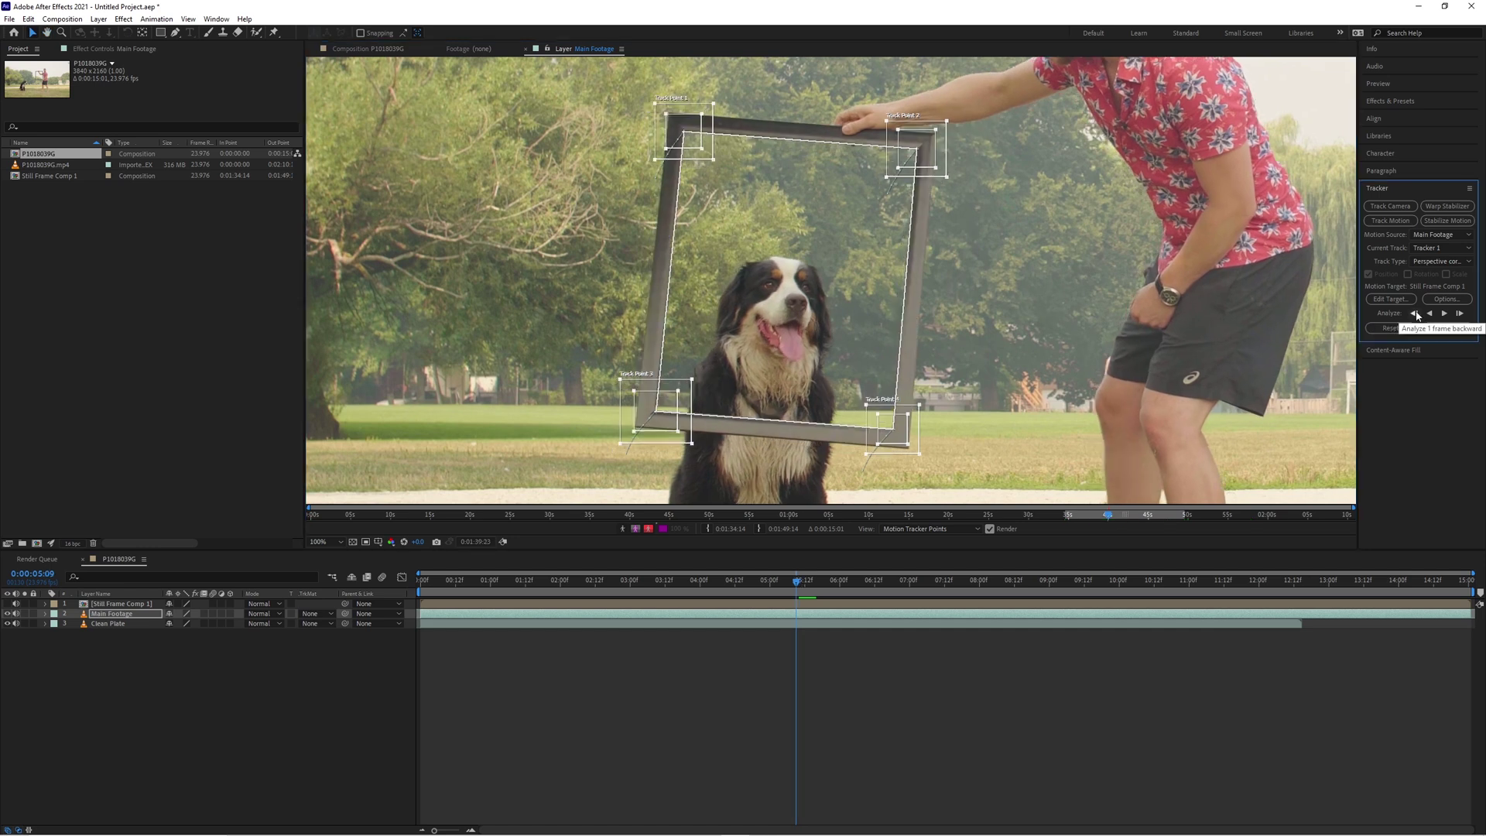
click(1415, 314)
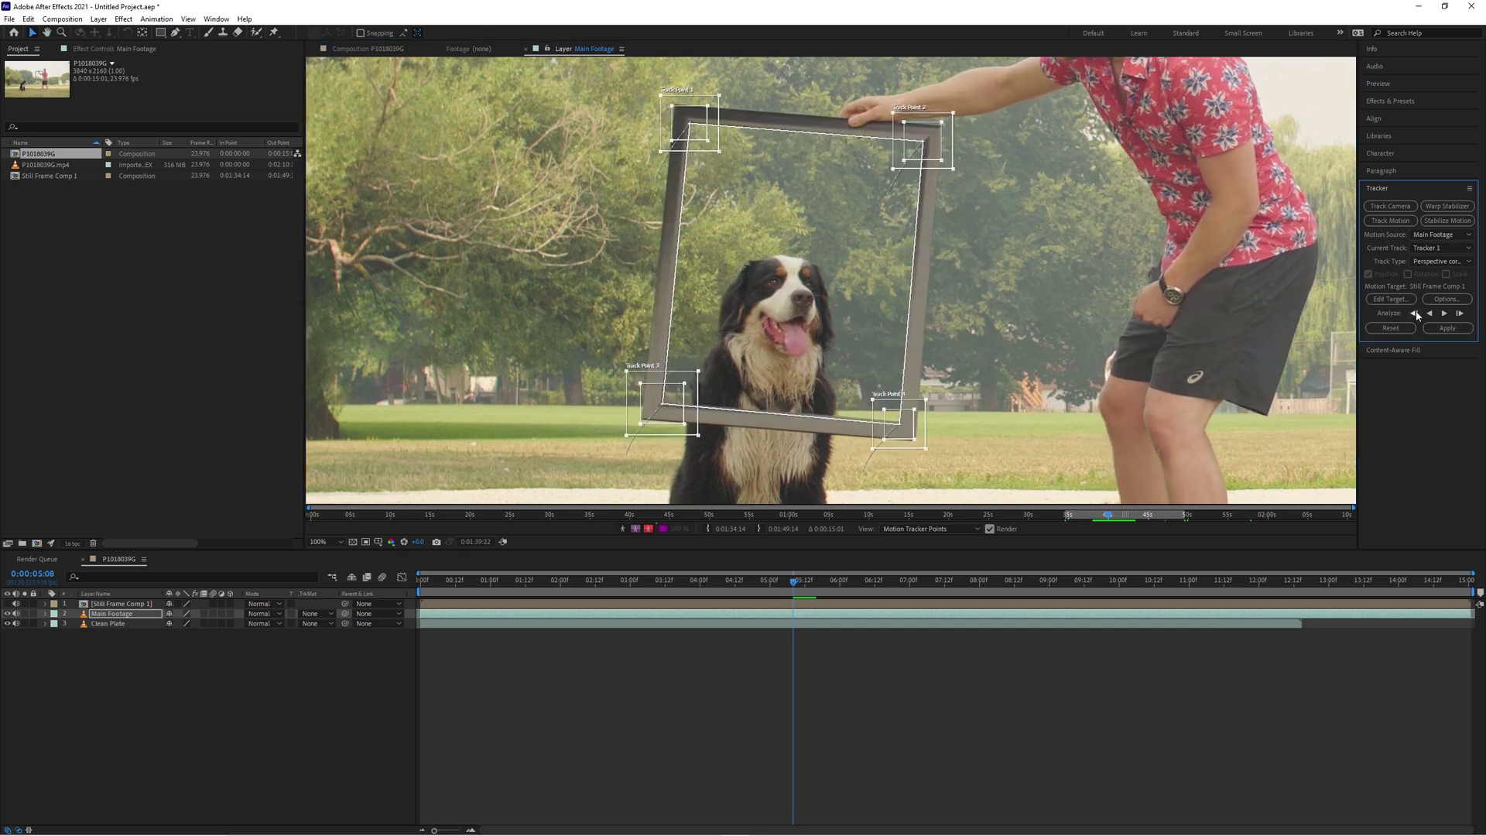
Step: Realign Track Point 4 with the picture frame's lower-right inner corner at 0:00:05:08
scroll(969, 113, up, 1)
drag(969, 114, 936, 461)
drag(943, 204, 926, 529)
scroll(846, 382, down, 10)
scroll(847, 351, up, 1)
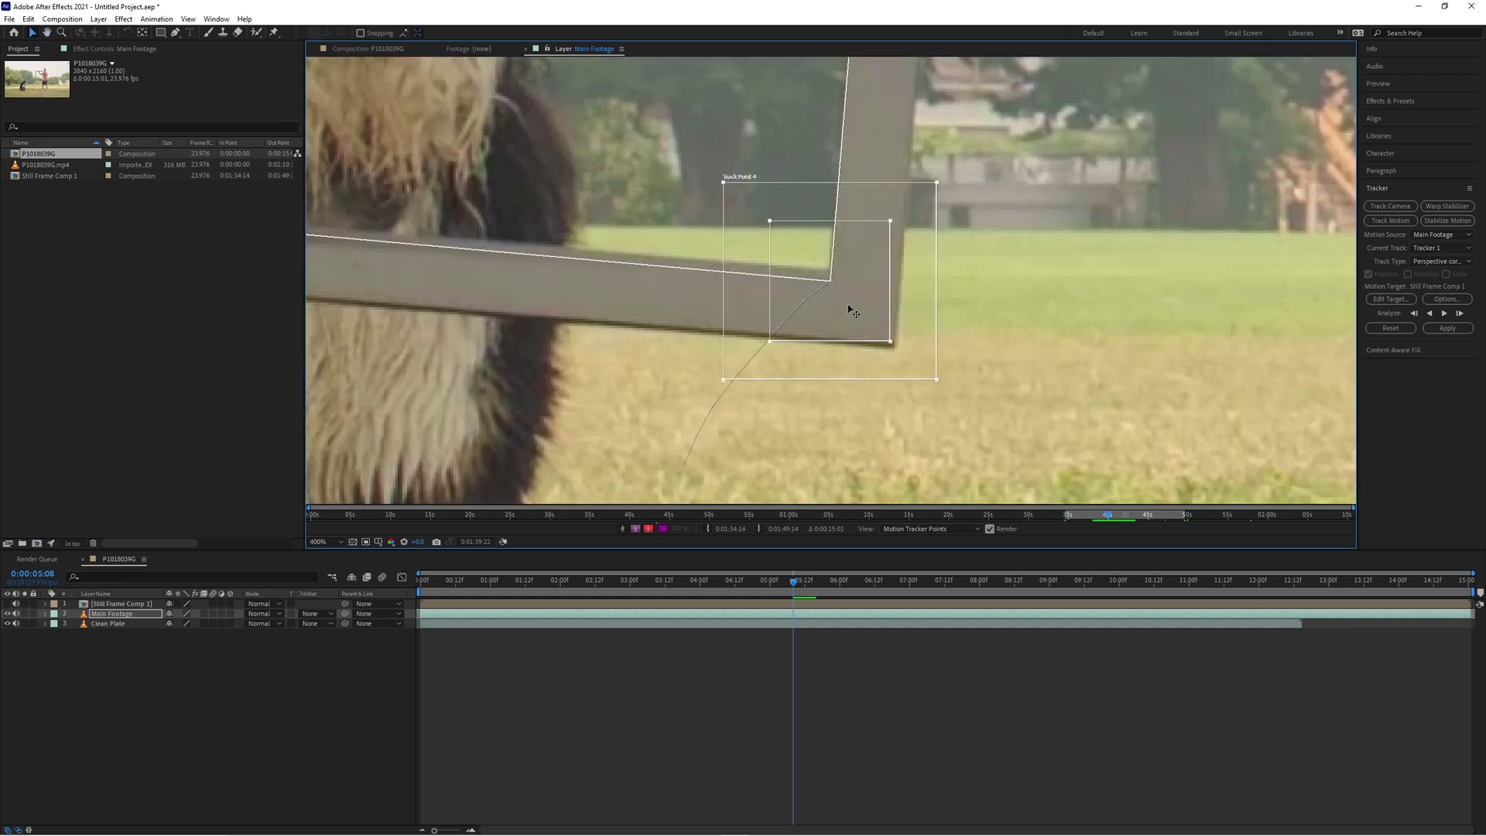
drag(849, 305, 846, 293)
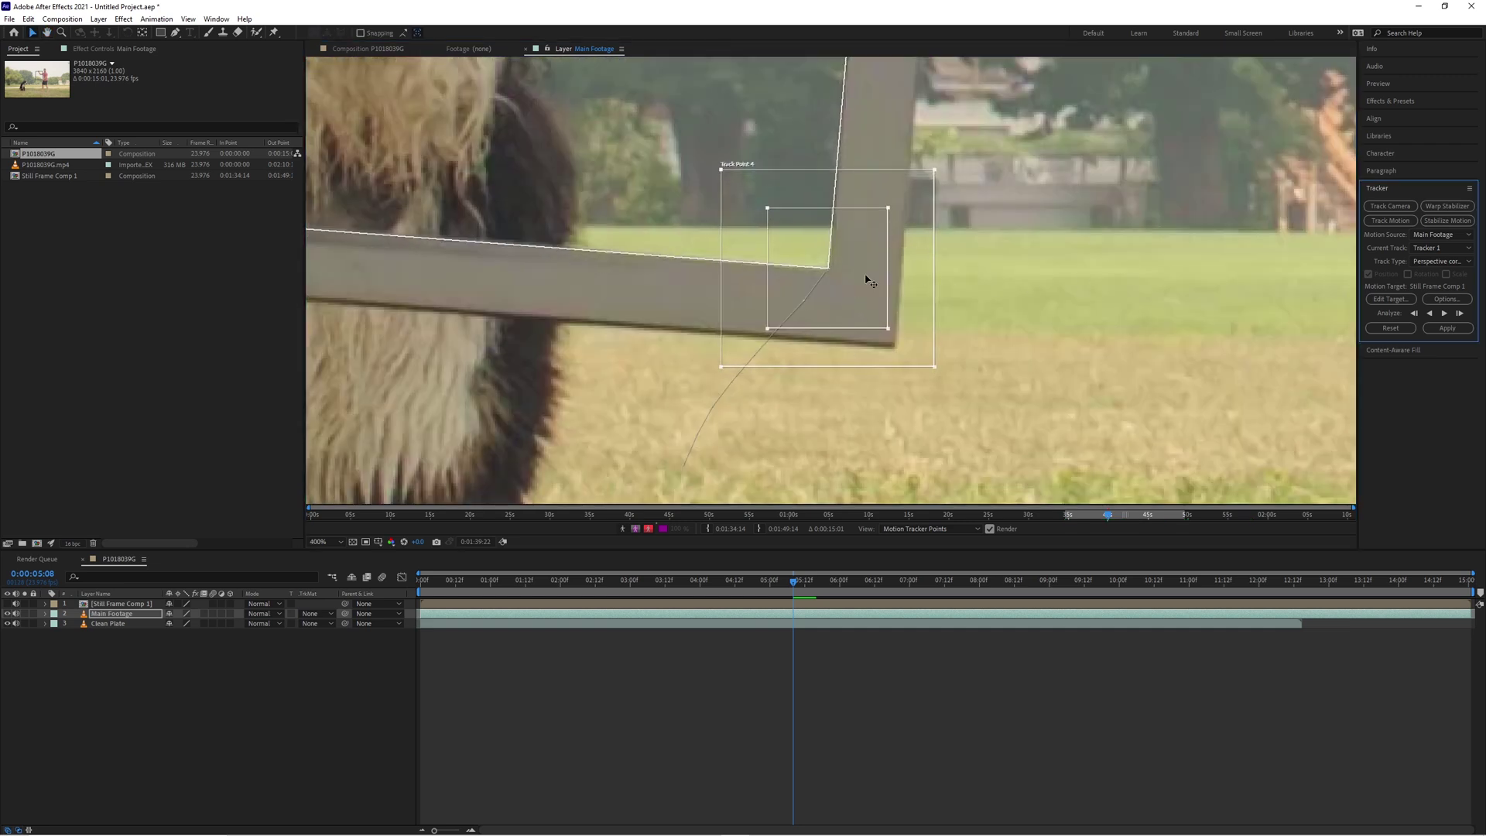
Step: Realign Track Point 2 with the picture frame's upper-right inner corner at 0:00:05:08
scroll(984, 187, up, 15)
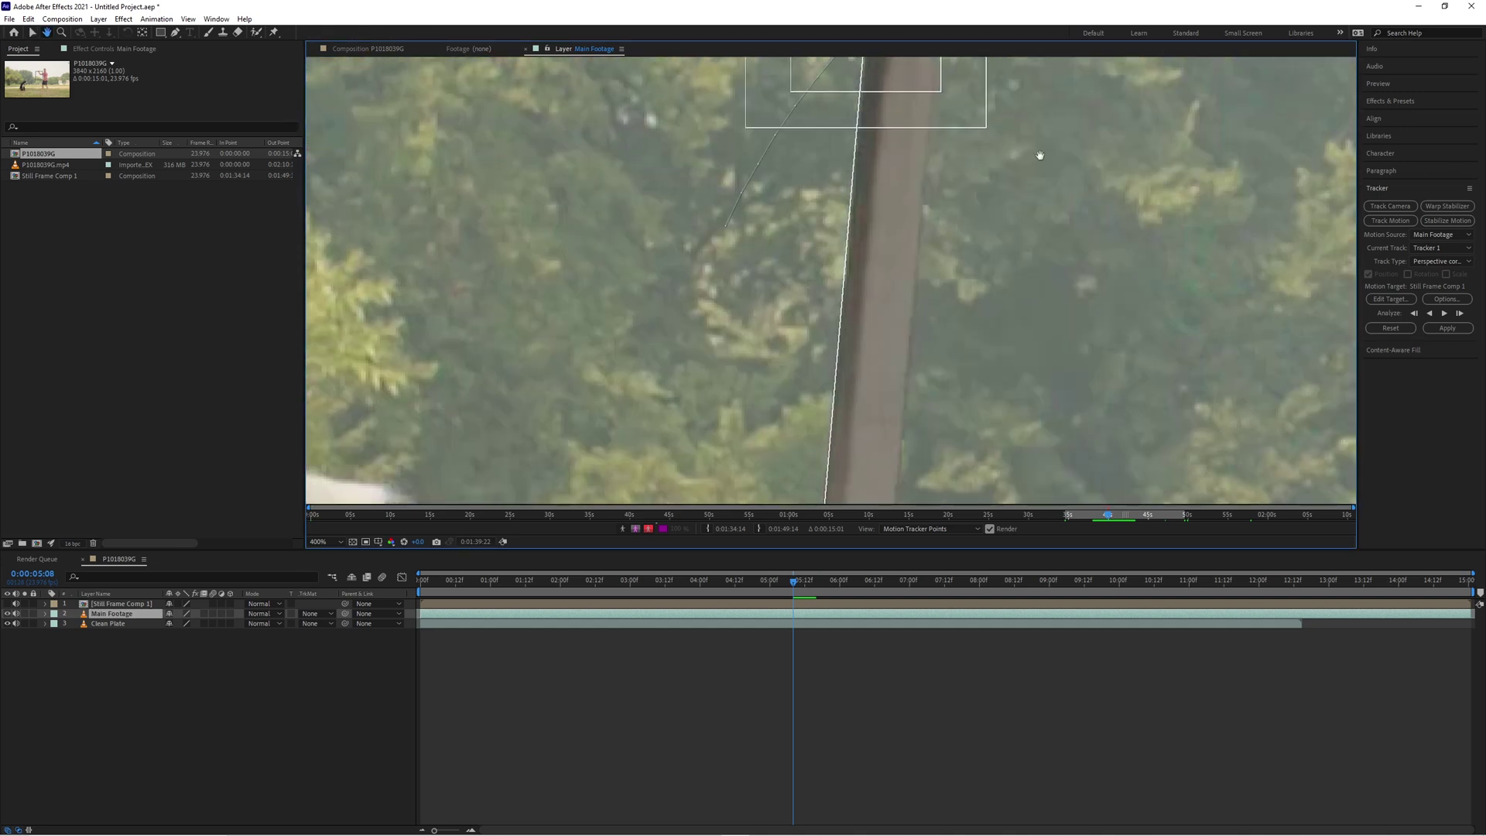
drag(866, 359, 870, 363)
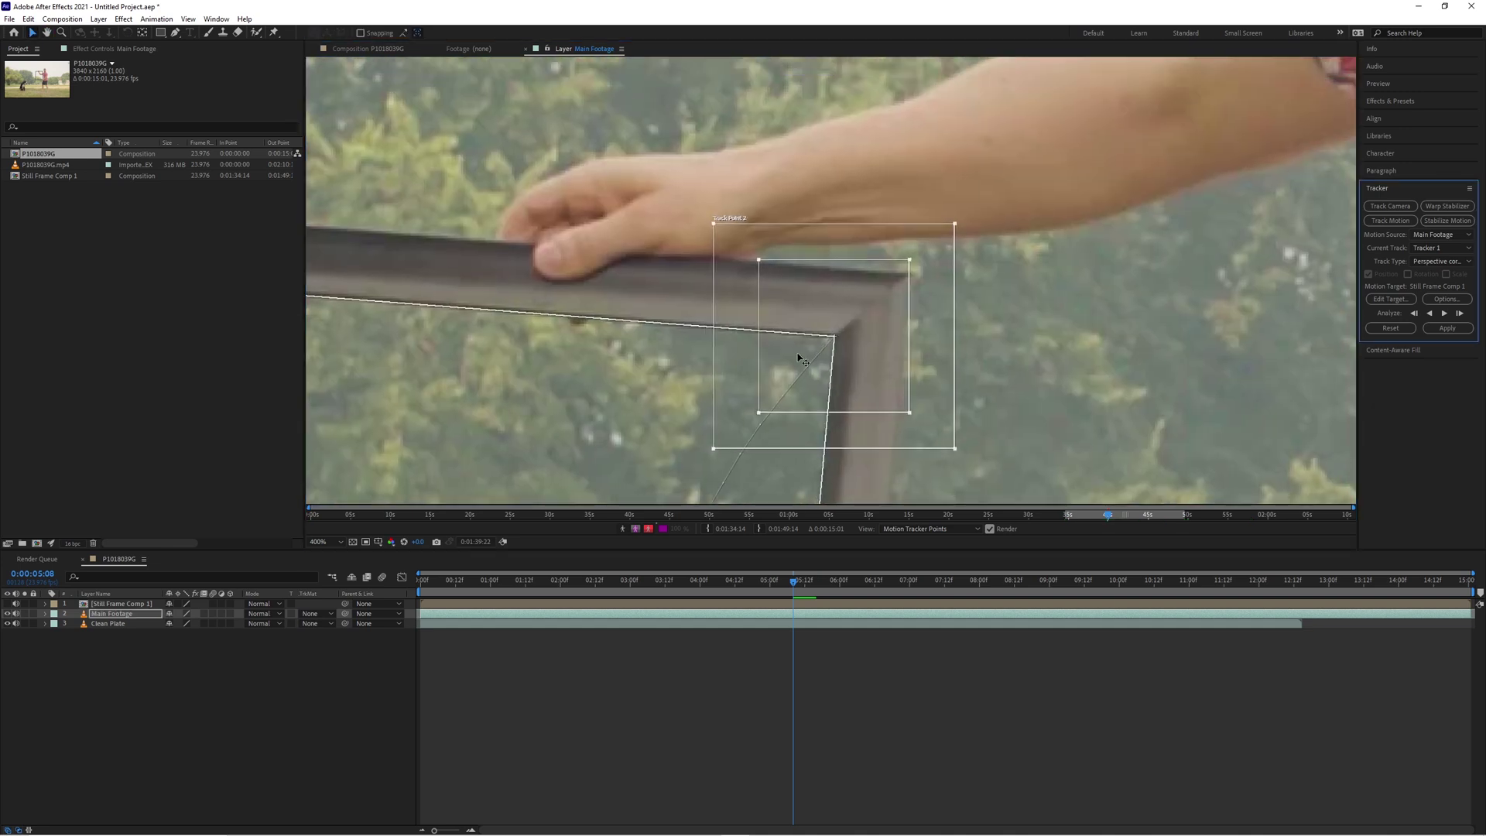
drag(605, 330, 1313, 338)
scroll(934, 449, down, 12)
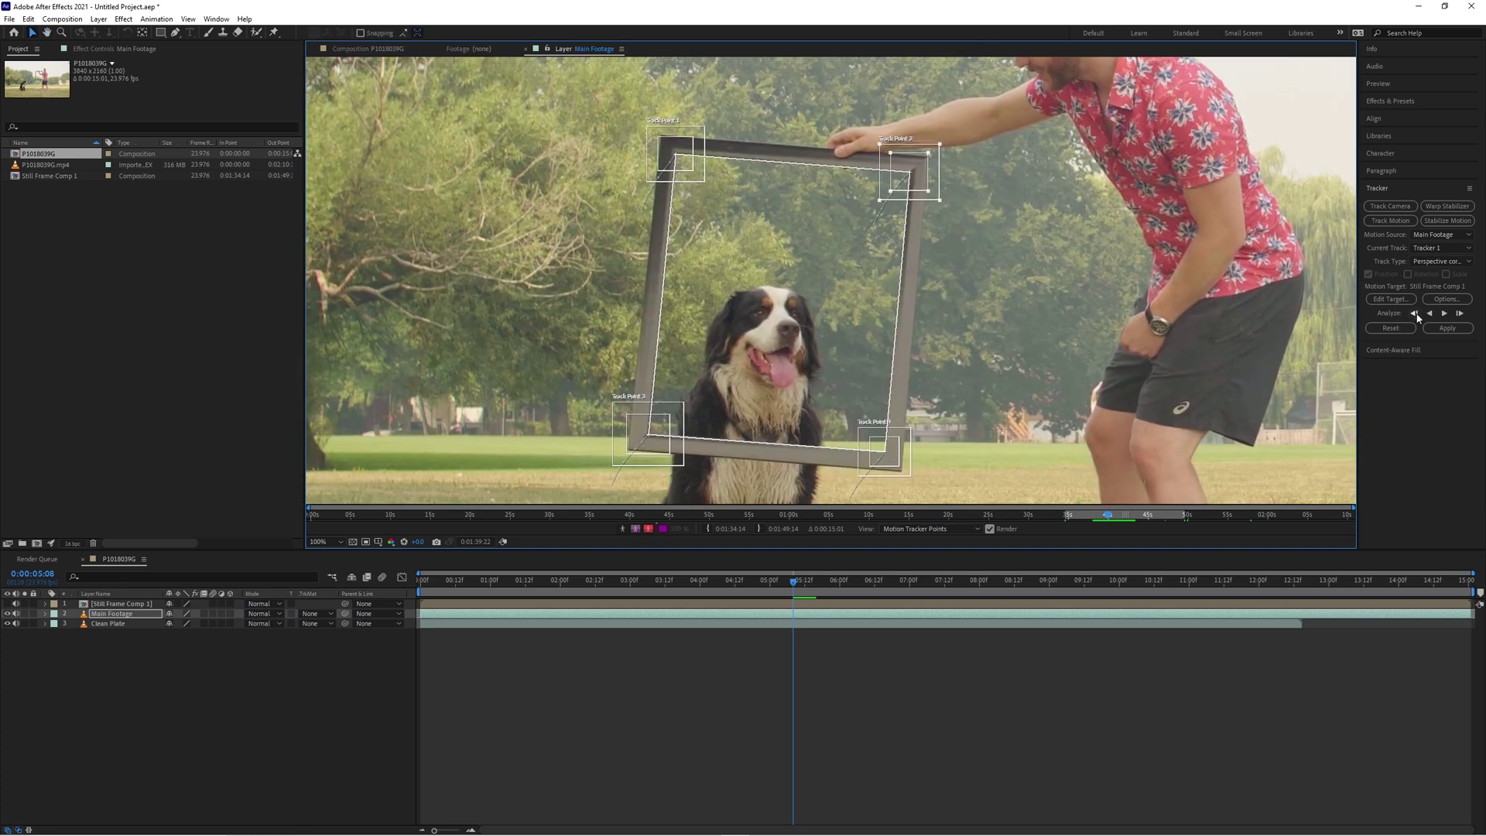
Step: Analyze one frame back to 0:00:05:07 and correct Track Point 2 on the frame's upper-right inner corner
click(1416, 315)
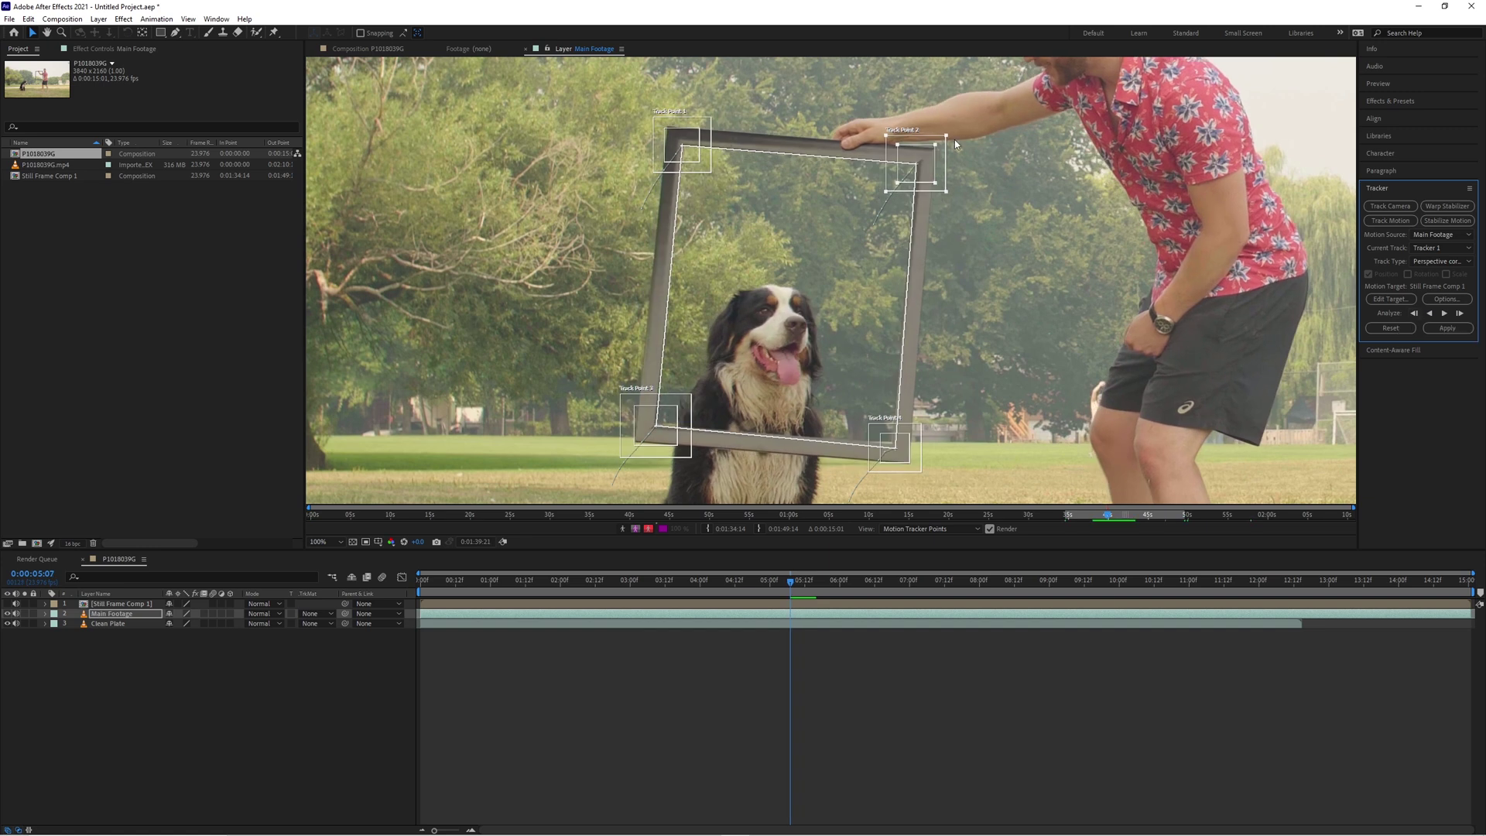
scroll(936, 149, up, 2)
click(844, 288)
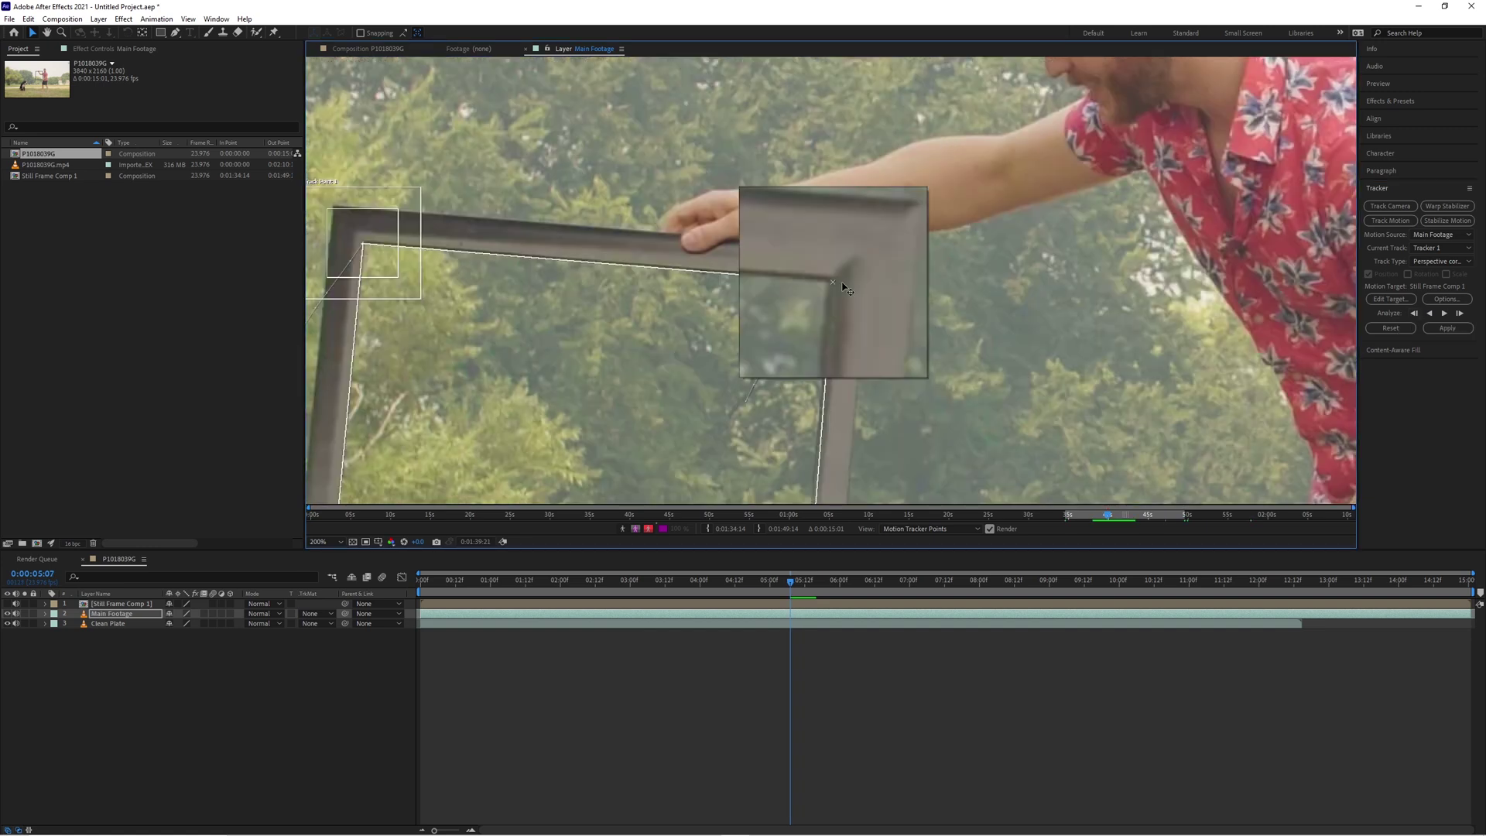
Step: Continue the backward analysis to 0:00:05:05, correcting the upper track points on the picture frame's inner corners
scroll(840, 285, down, 2)
scroll(927, 240, down, 1)
click(1415, 314)
scroll(809, 418, up, 2)
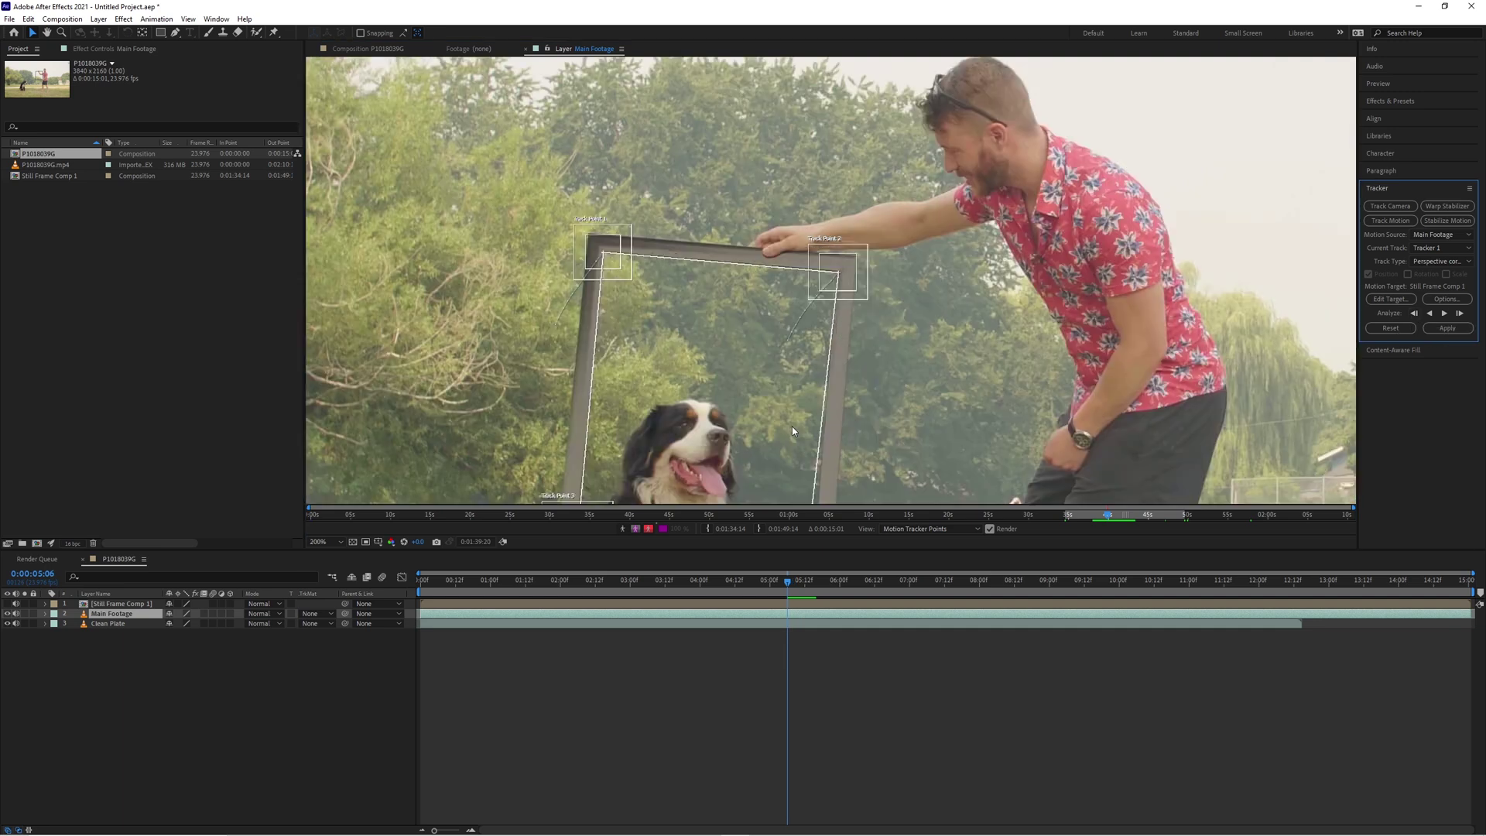
drag(929, 404, 932, 394)
drag(474, 347, 469, 346)
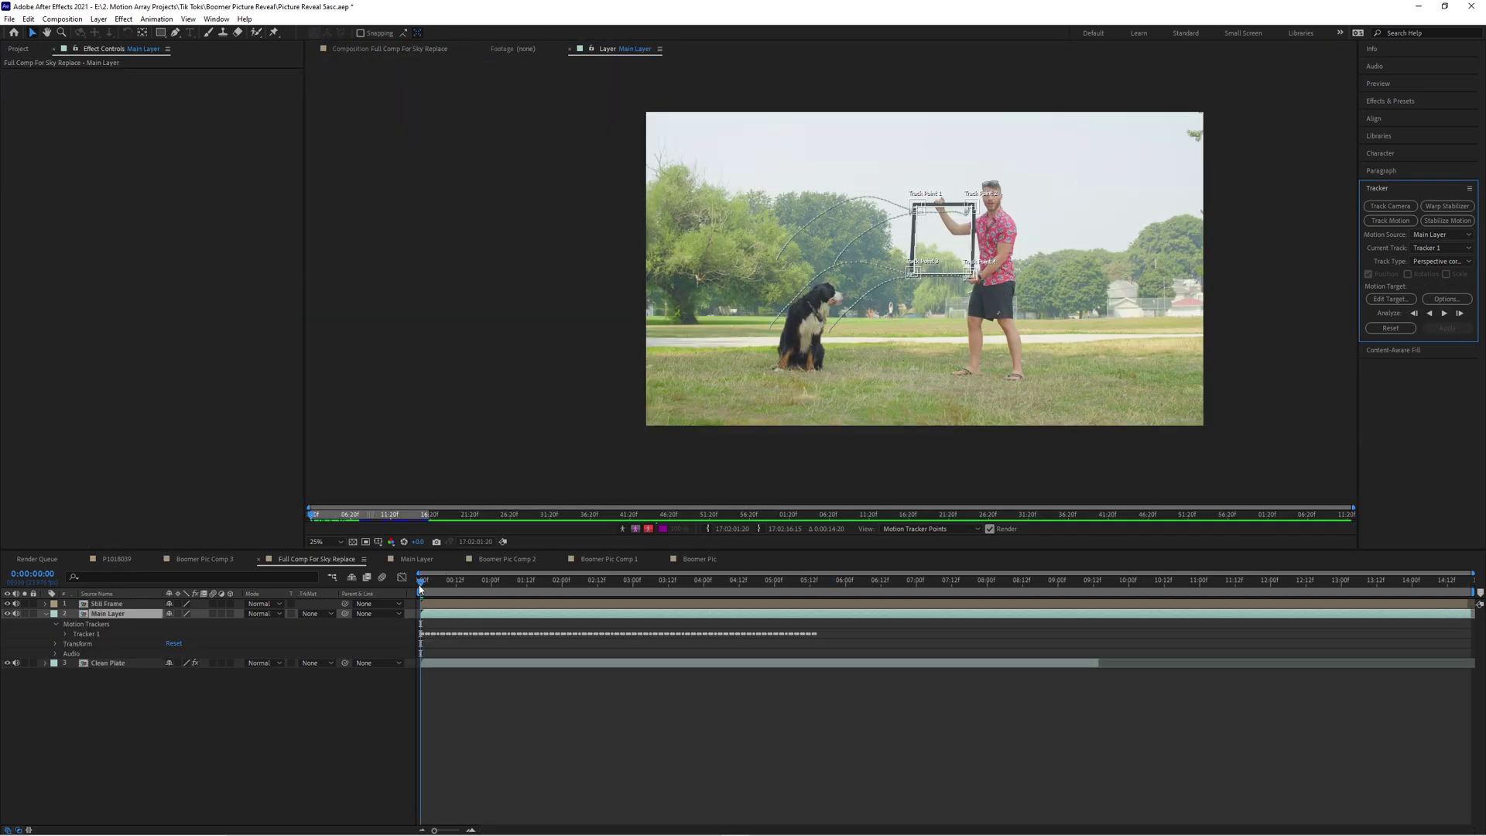
Step: Set the Still Frame layer as the motion target of the Main Layer's tracker and apply the track to it
drag(420, 588, 373, 624)
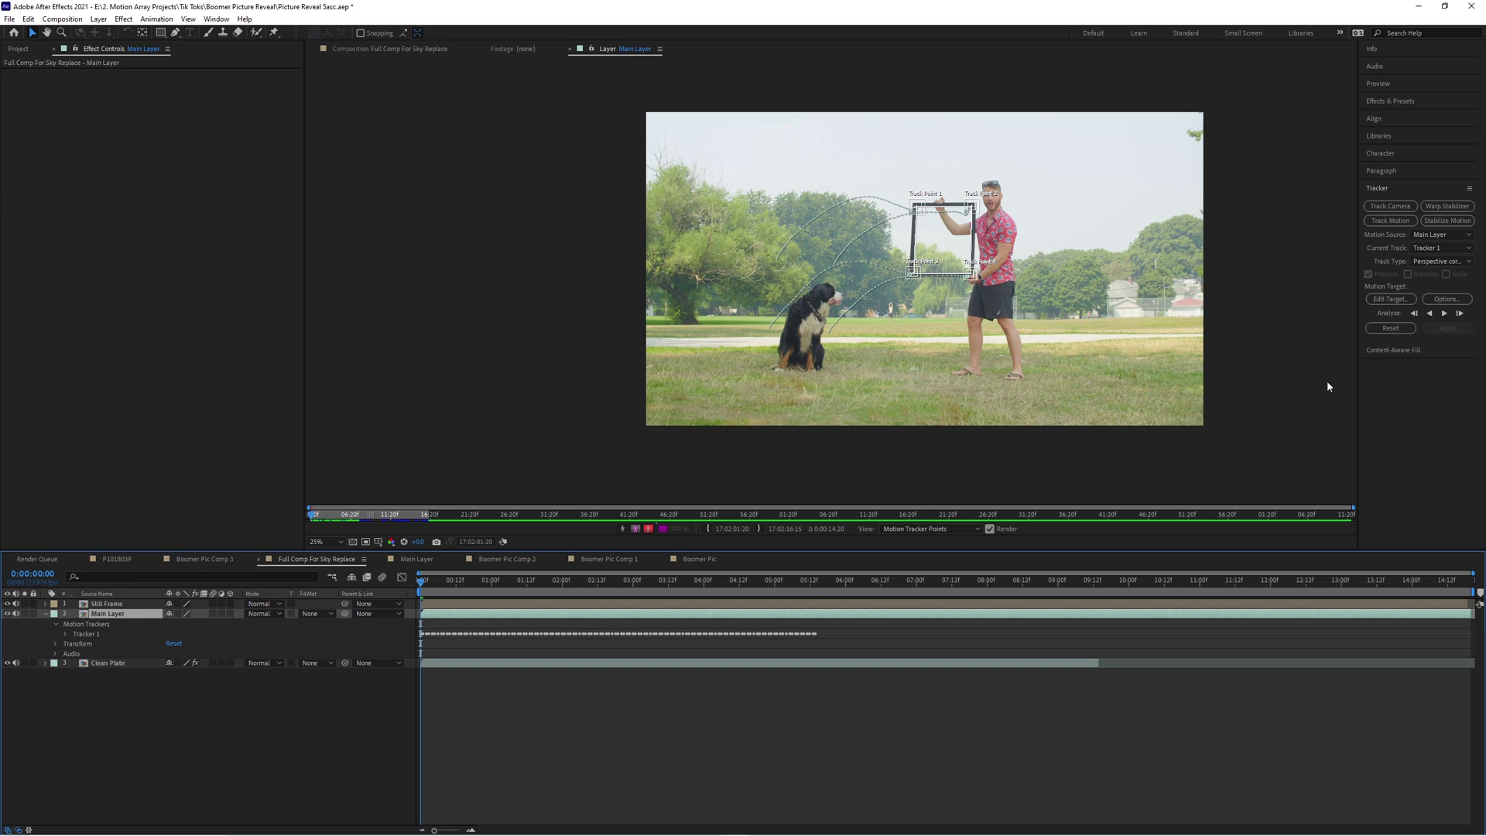
click(1407, 299)
click(788, 407)
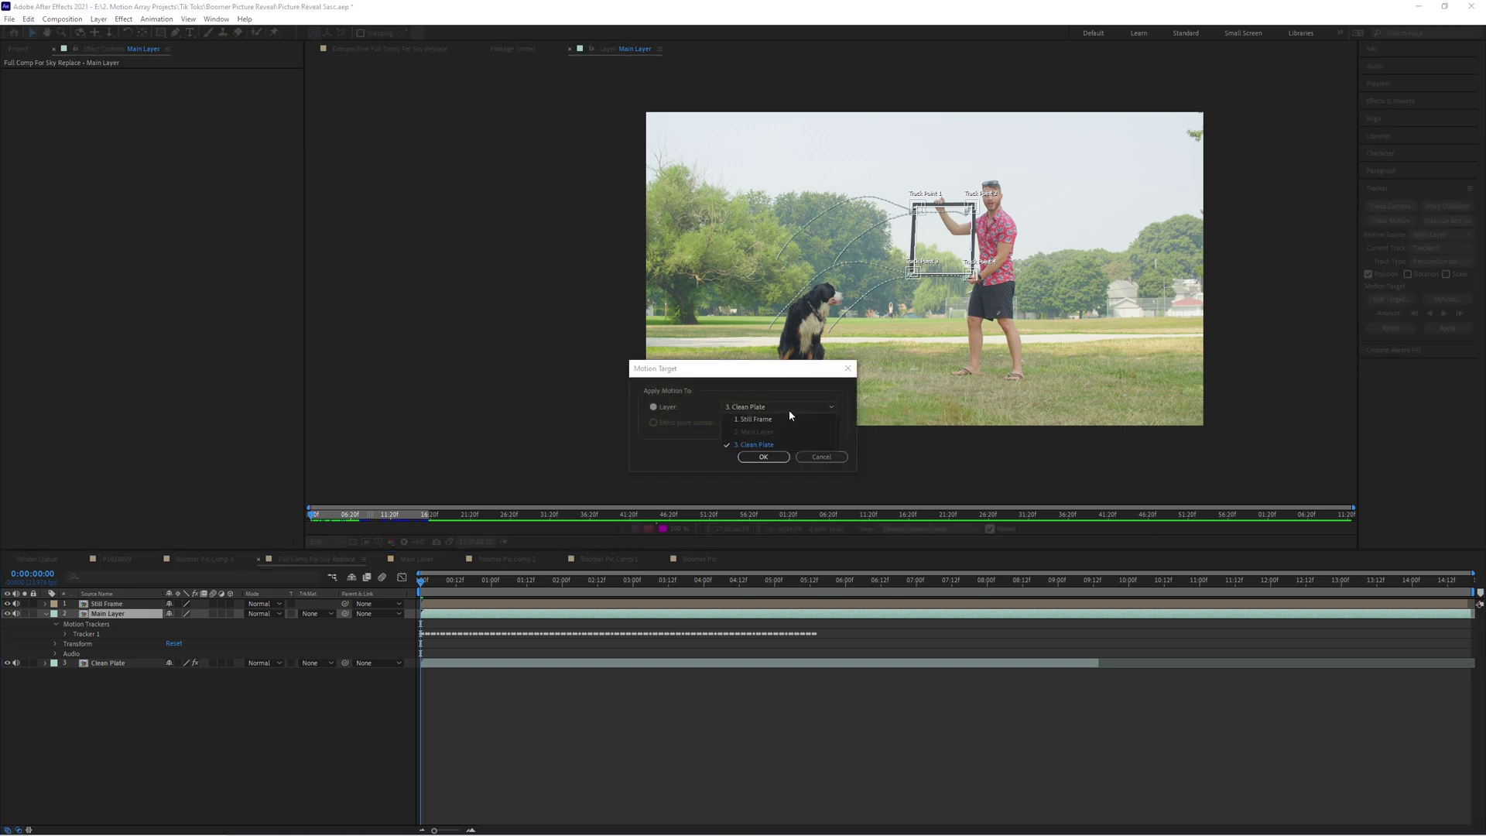
click(785, 420)
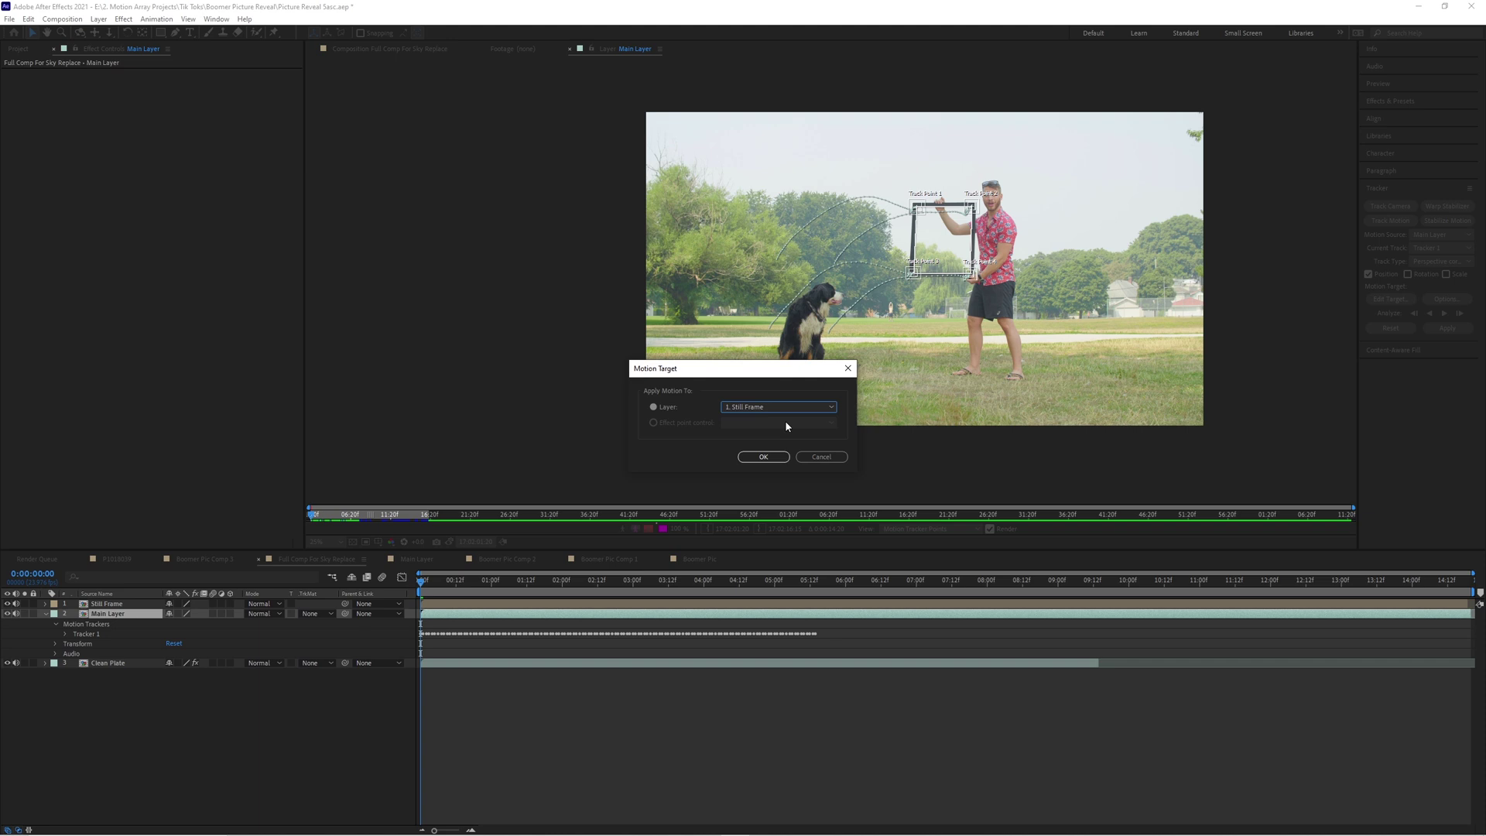
click(764, 456)
click(1447, 328)
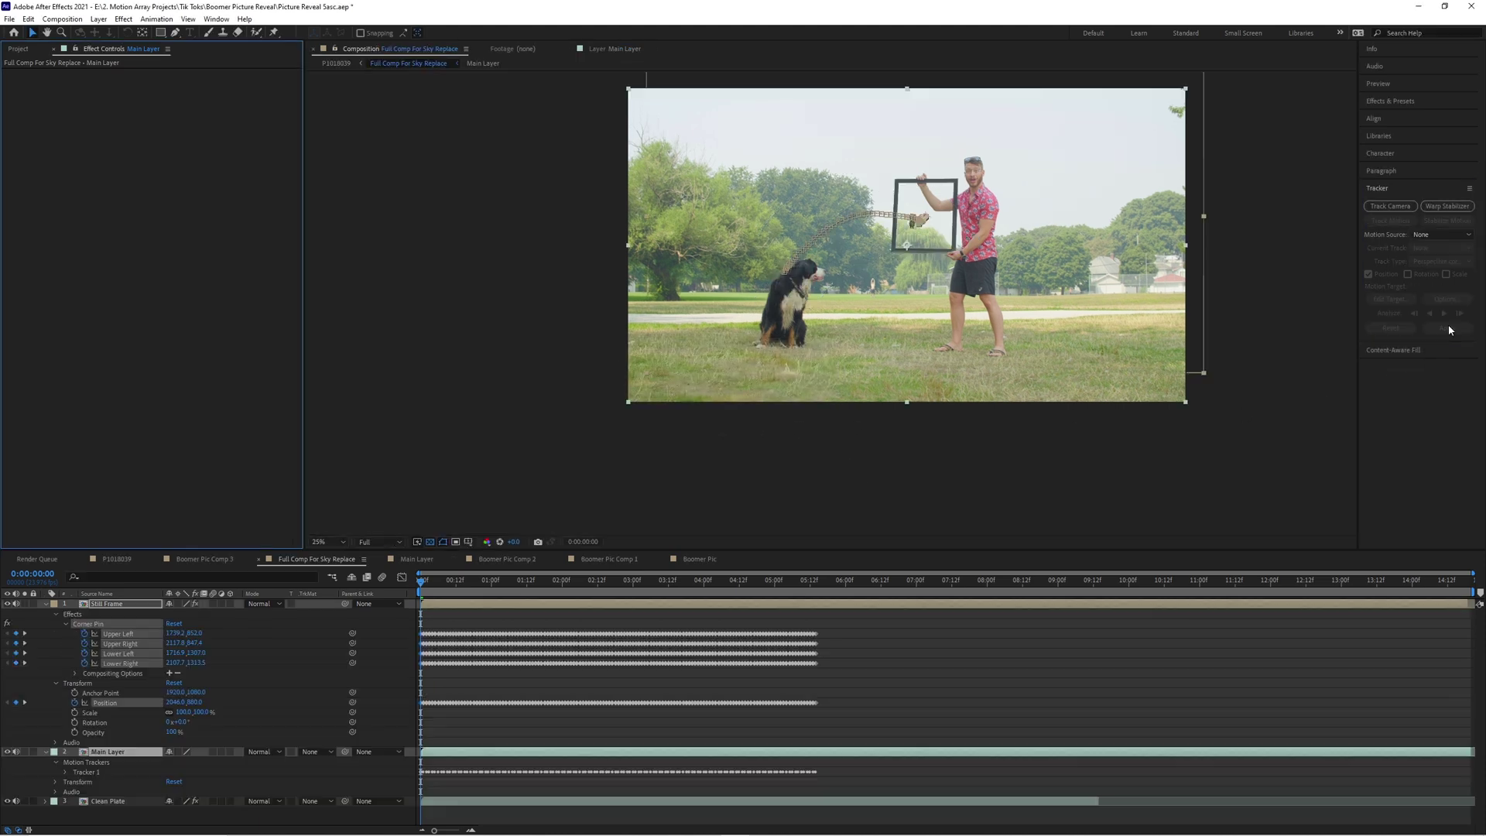
Step: Check the pinned Still Frame inside the picture frame, and undo applying the motion tracker
scroll(953, 235, up, 2)
drag(952, 233, 537, 563)
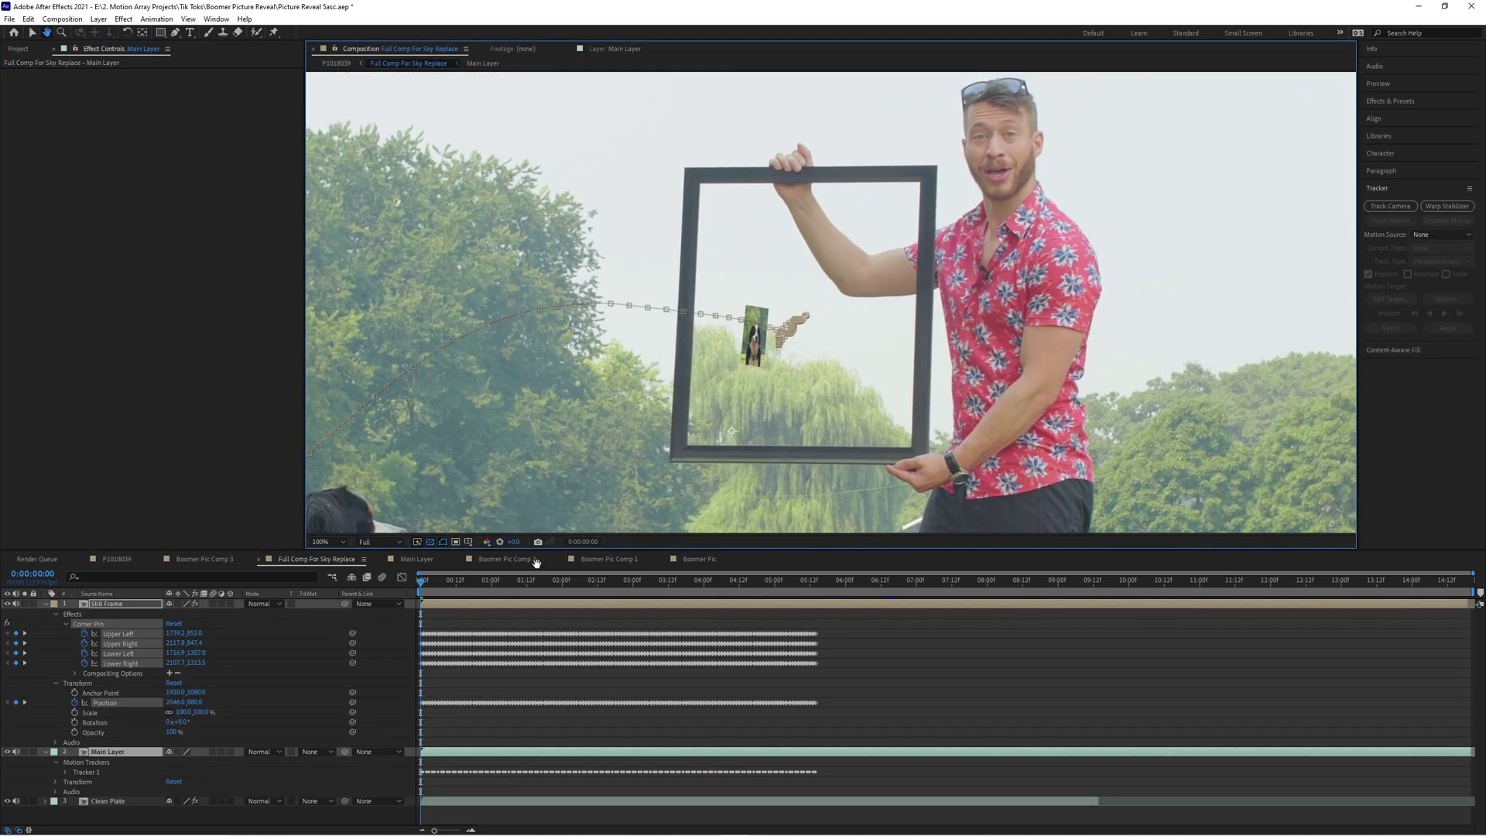
drag(422, 579, 305, 584)
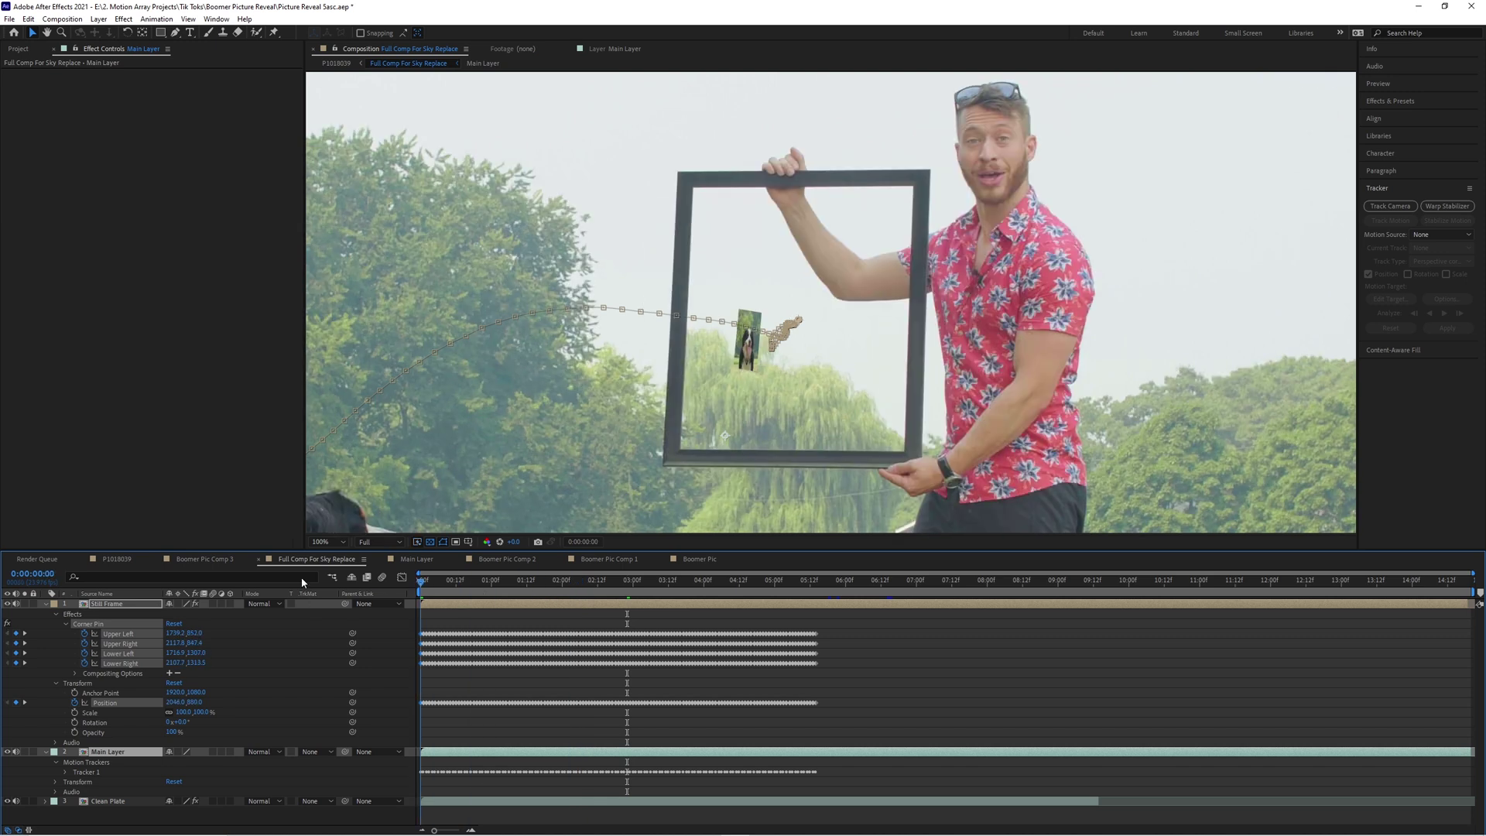
scroll(565, 439, down, 1)
scroll(565, 438, down, 2)
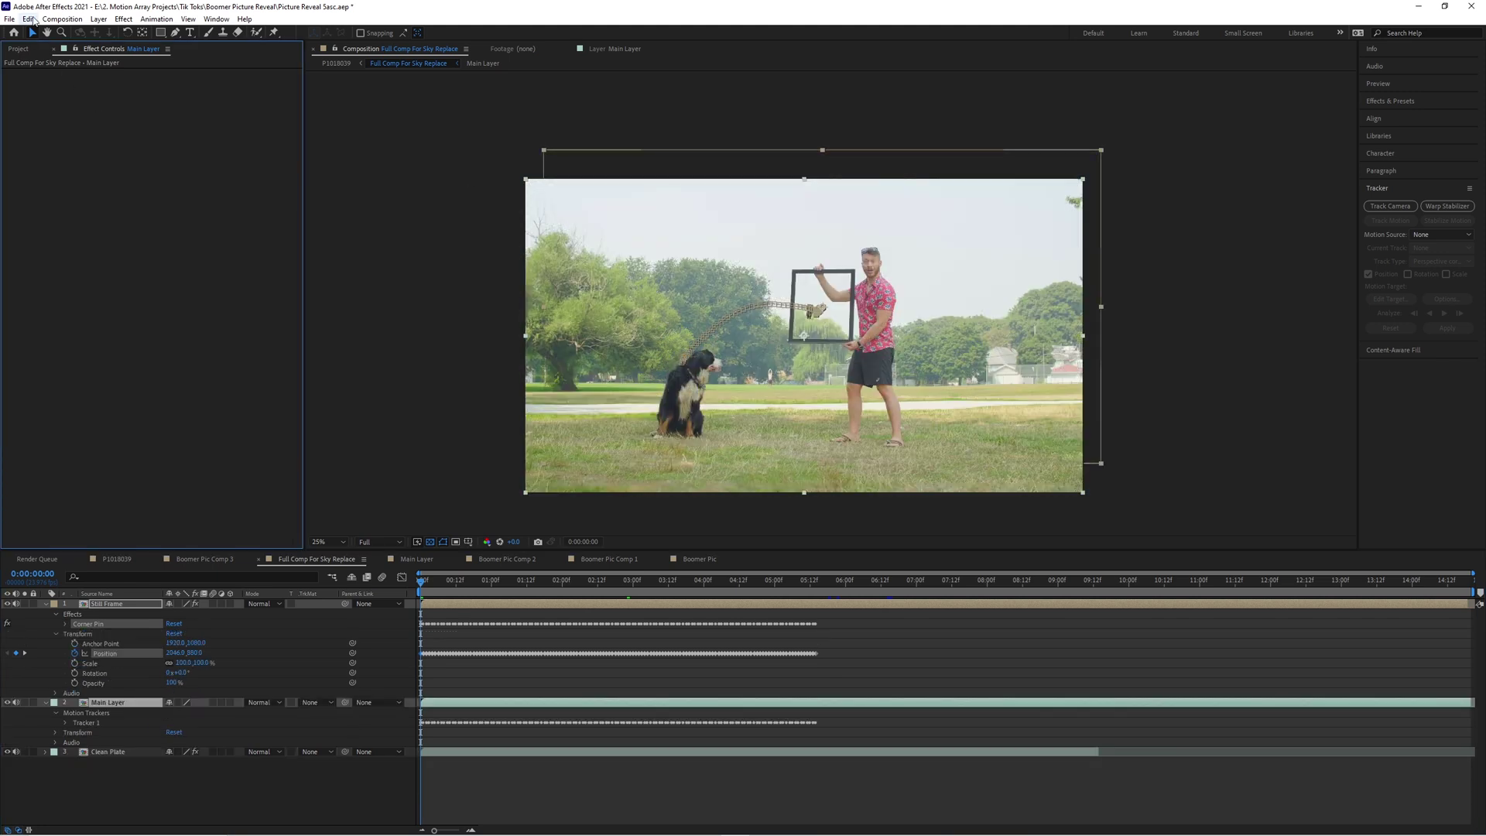
click(29, 18)
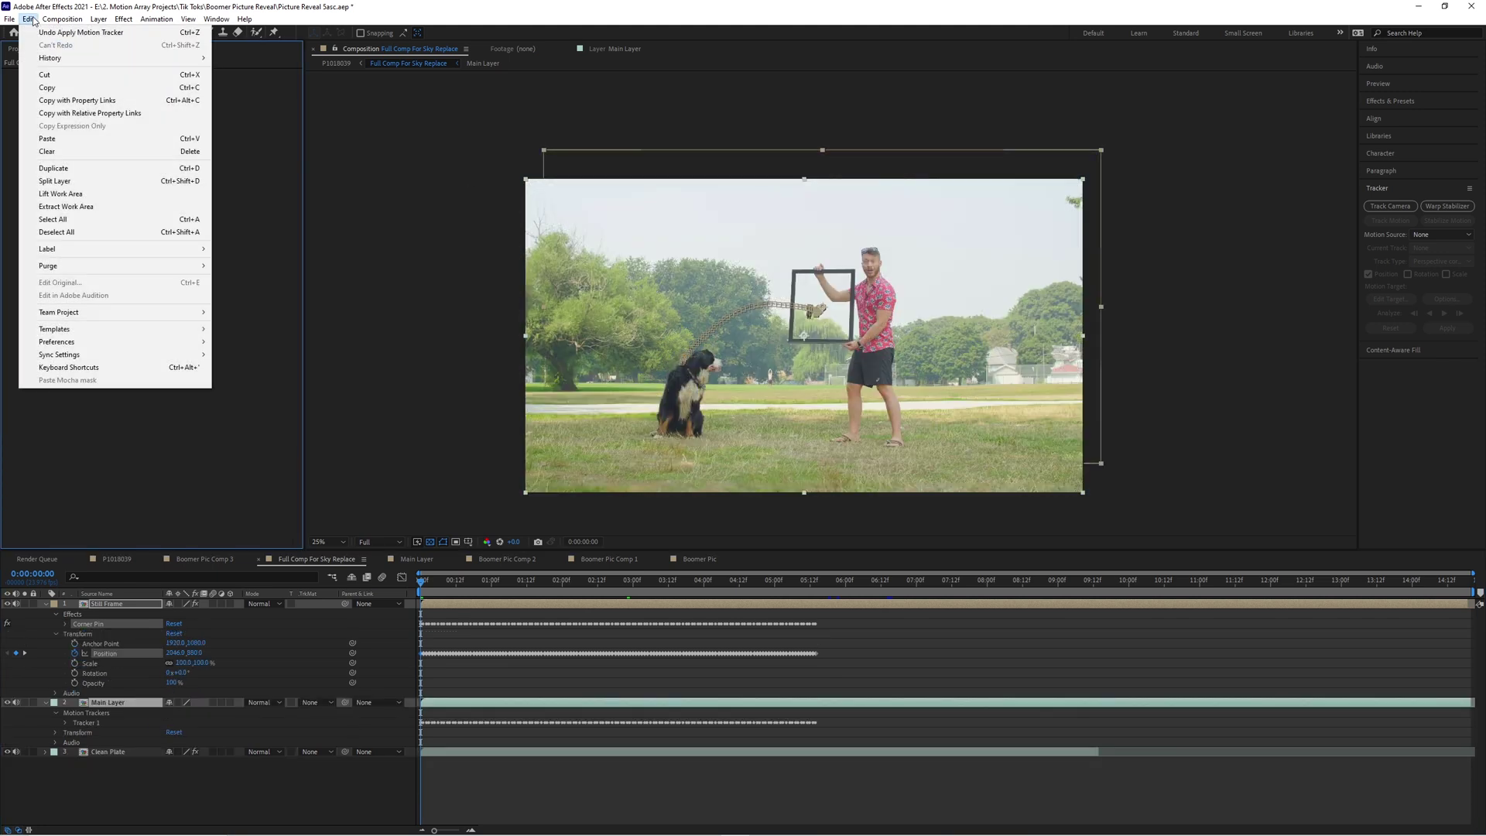
click(116, 33)
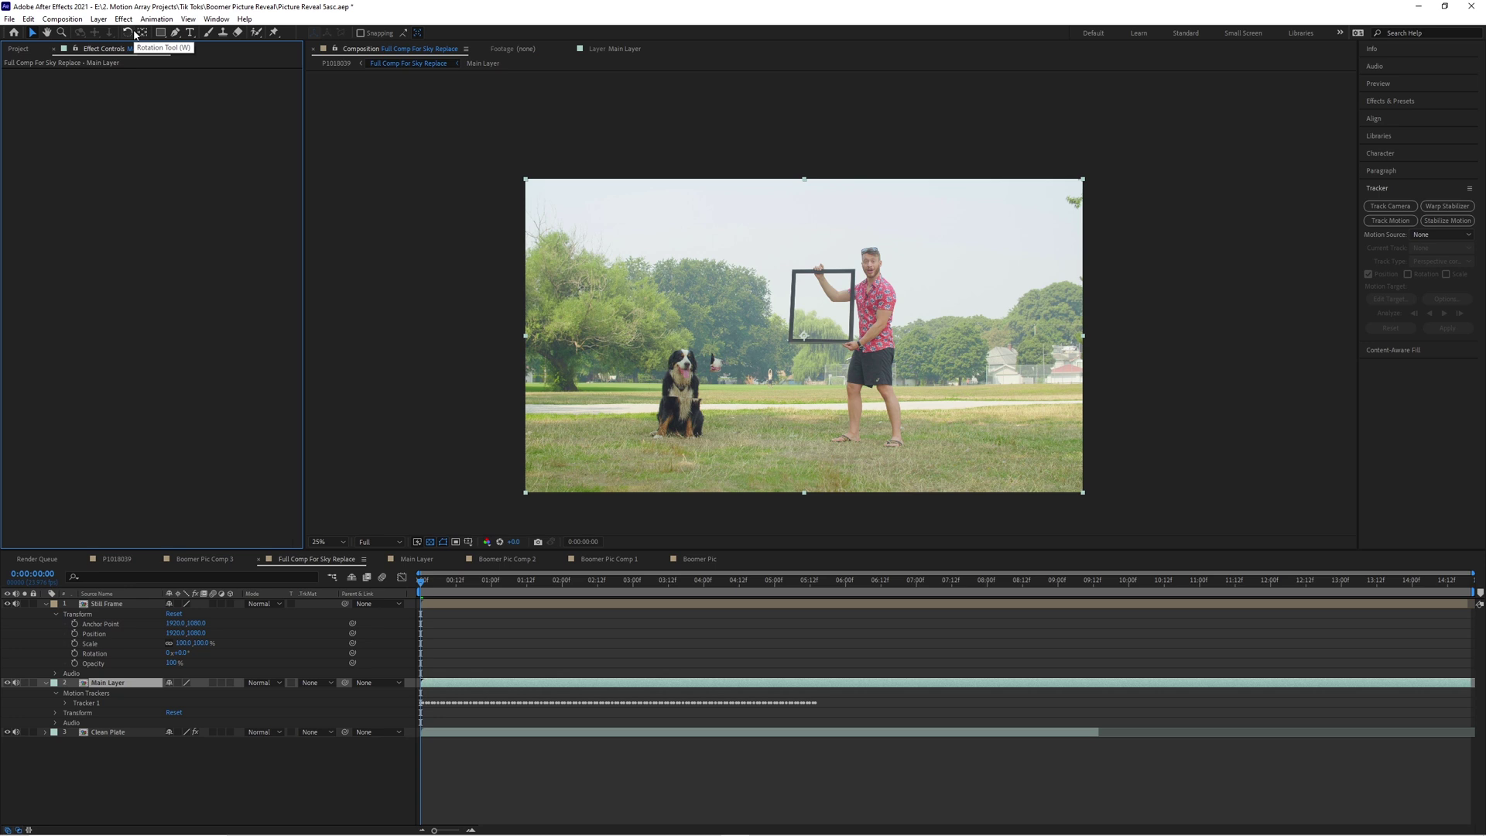
Step: Solo the Still Frame layer and enlarge it with unlinked scale values so the dog picture nearly fills the composition's height
click(25, 604)
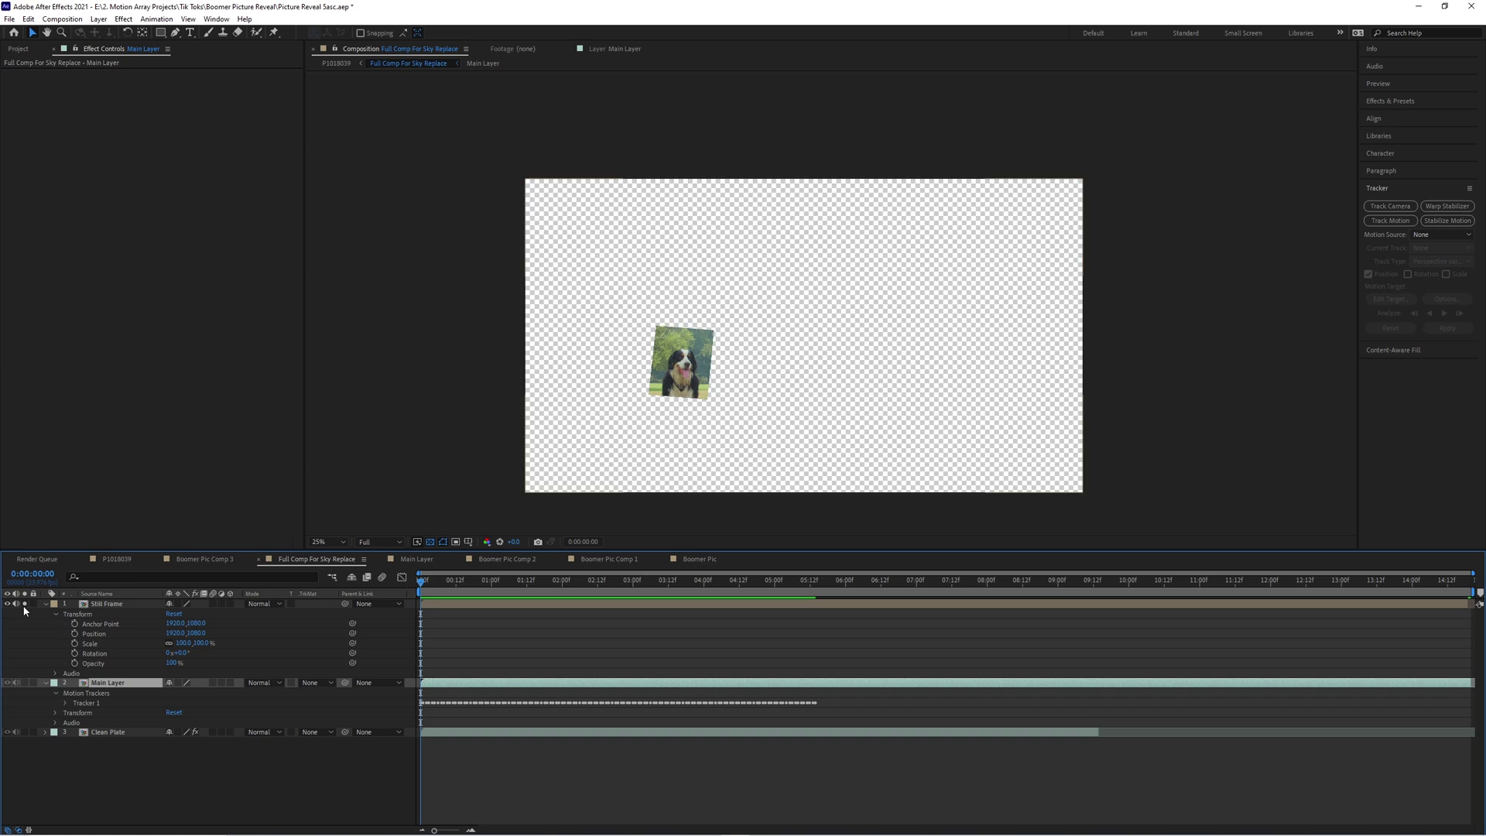
click(108, 604)
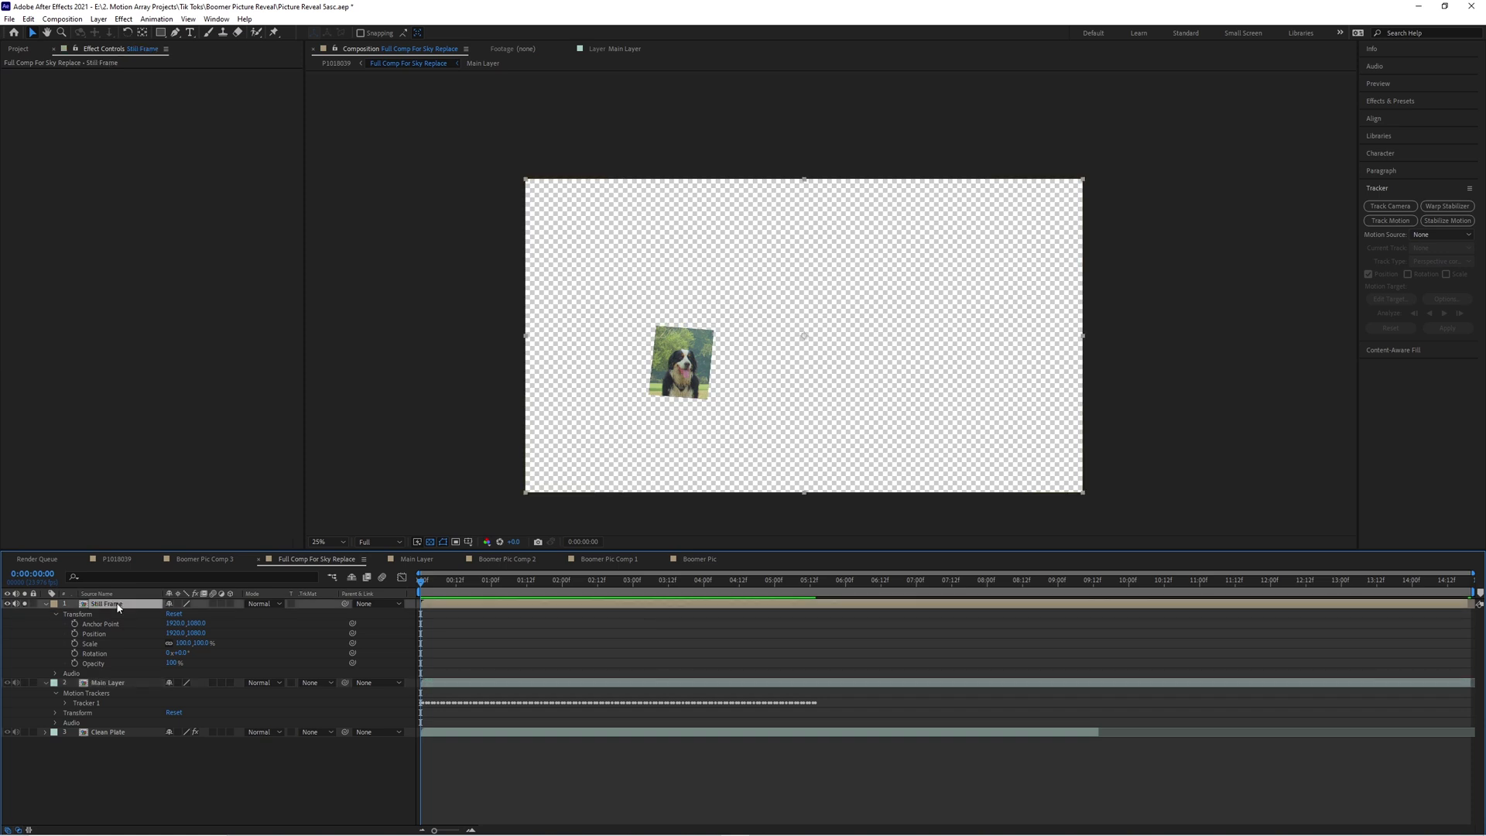
key(s)
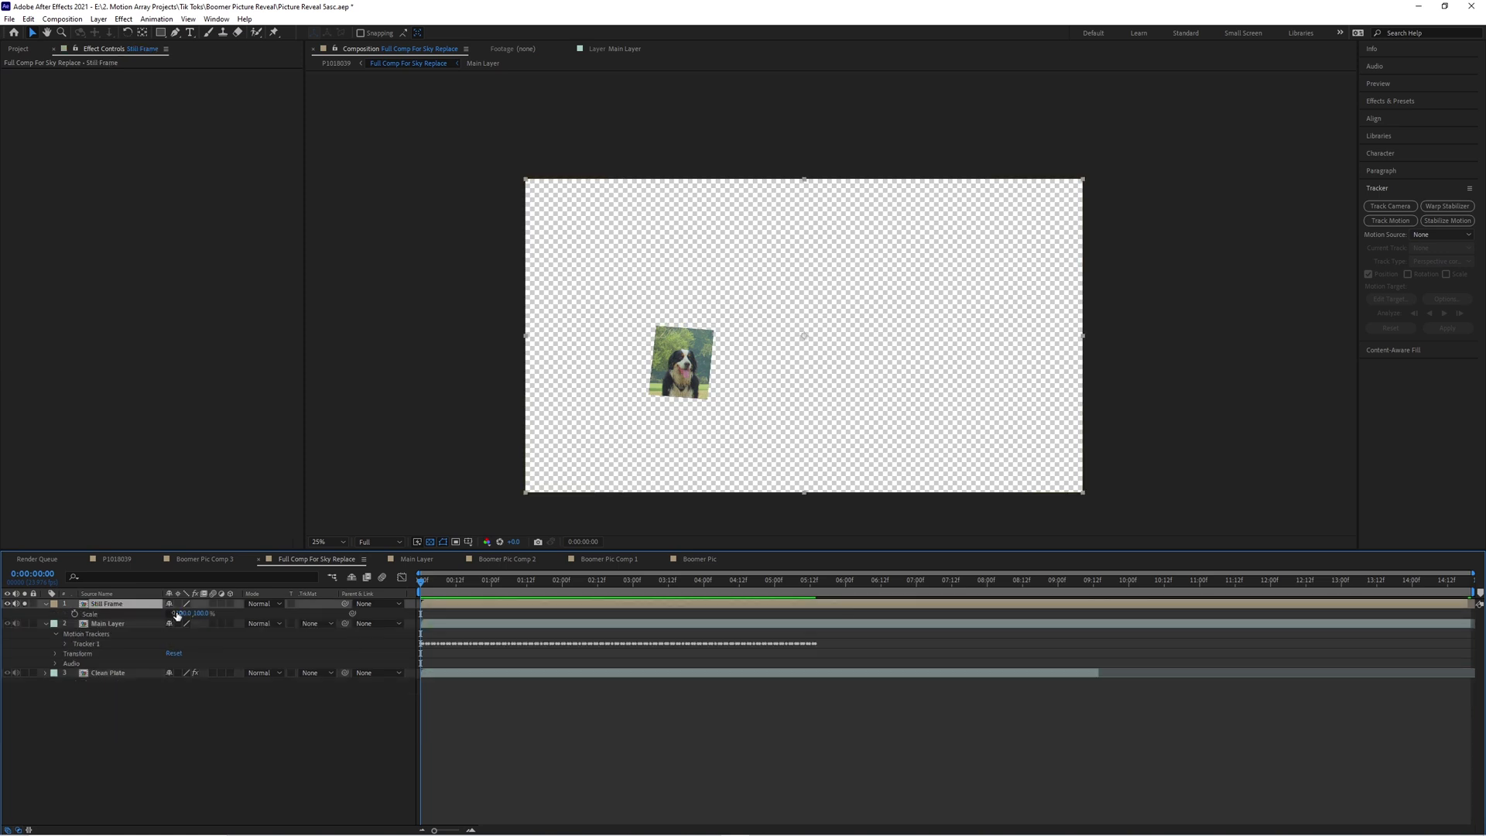
drag(178, 615, 294, 612)
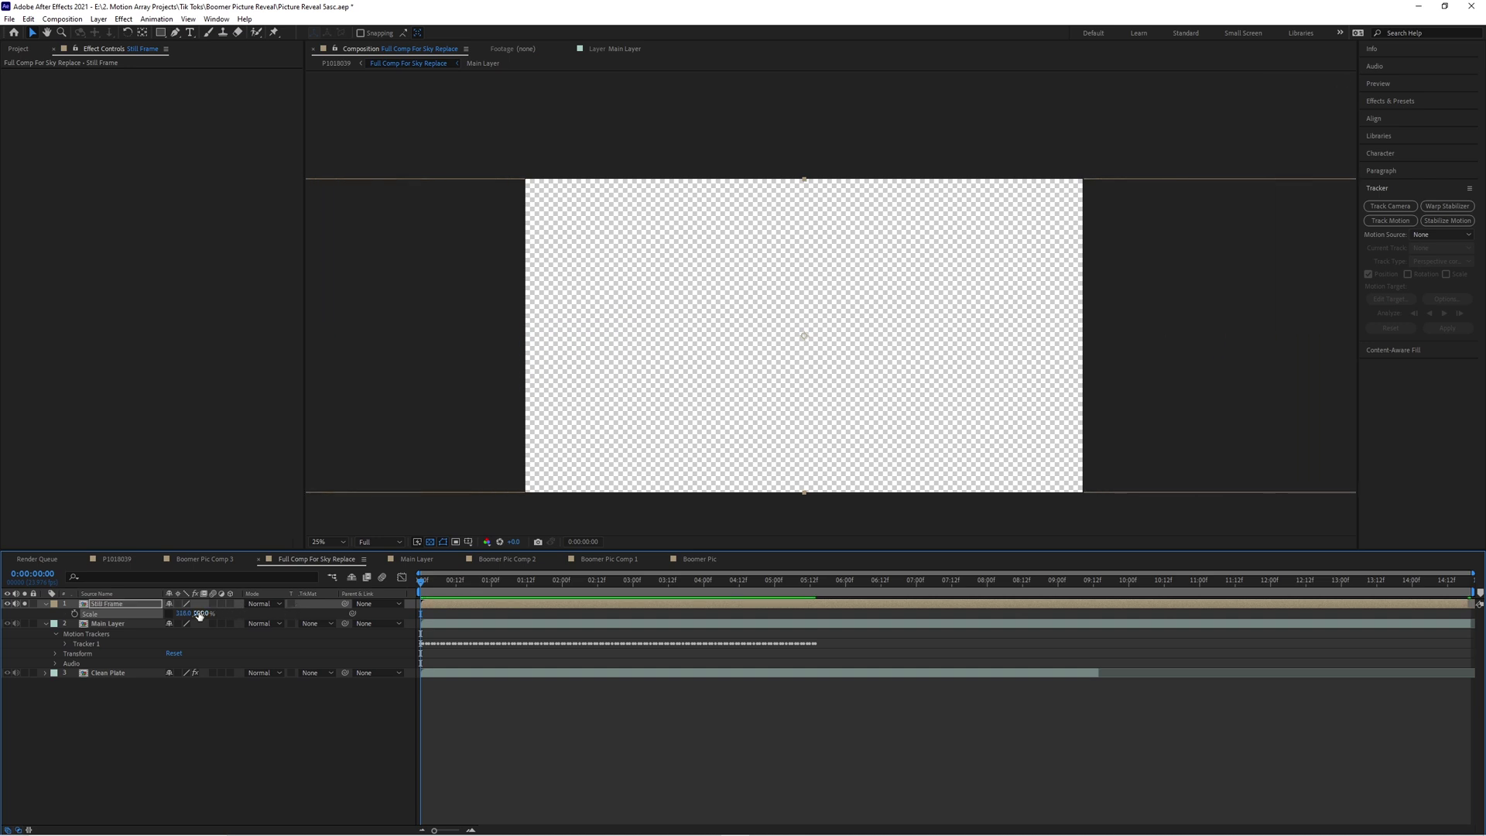
drag(199, 614, 732, 612)
drag(404, 366, 810, 237)
drag(200, 614, 54, 663)
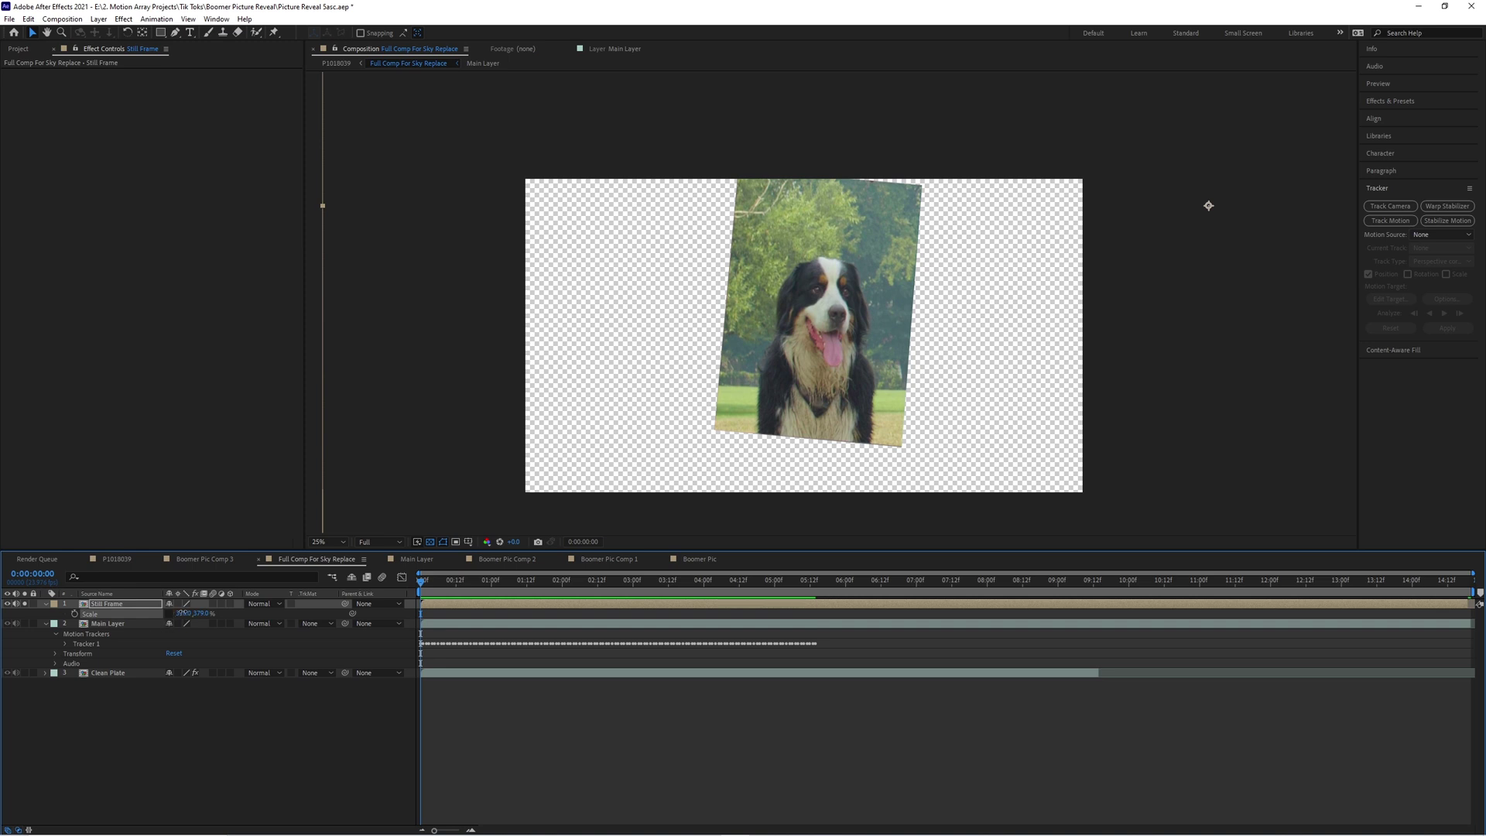
Step: Stretch the Still Frame layer to a scale of about 844% by 407% and reposition it to fill the composition
drag(183, 613, 450, 612)
drag(565, 298, 1031, 318)
drag(184, 613, 323, 612)
drag(653, 333, 796, 334)
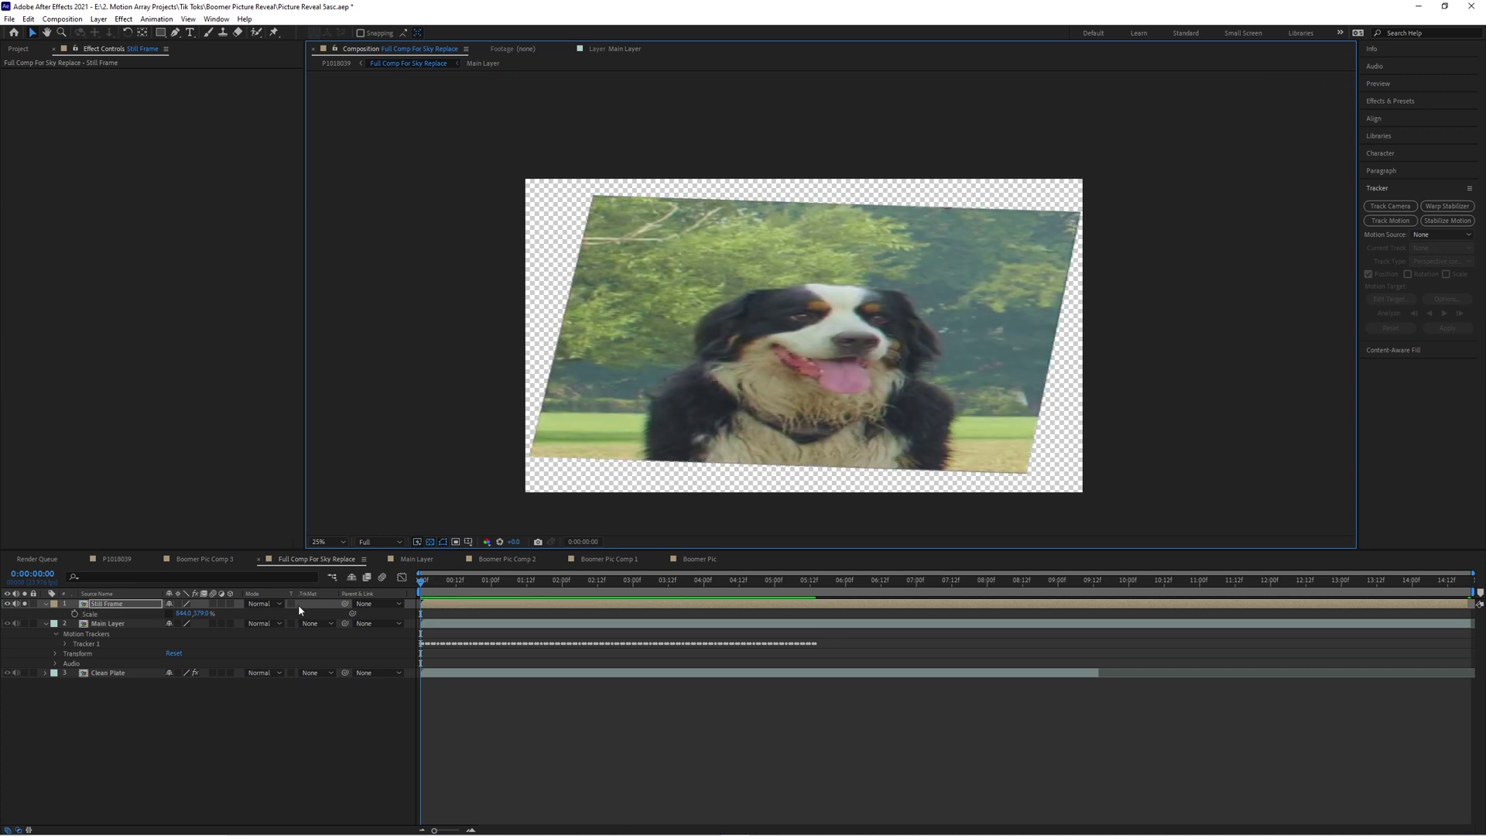
drag(209, 614, 778, 418)
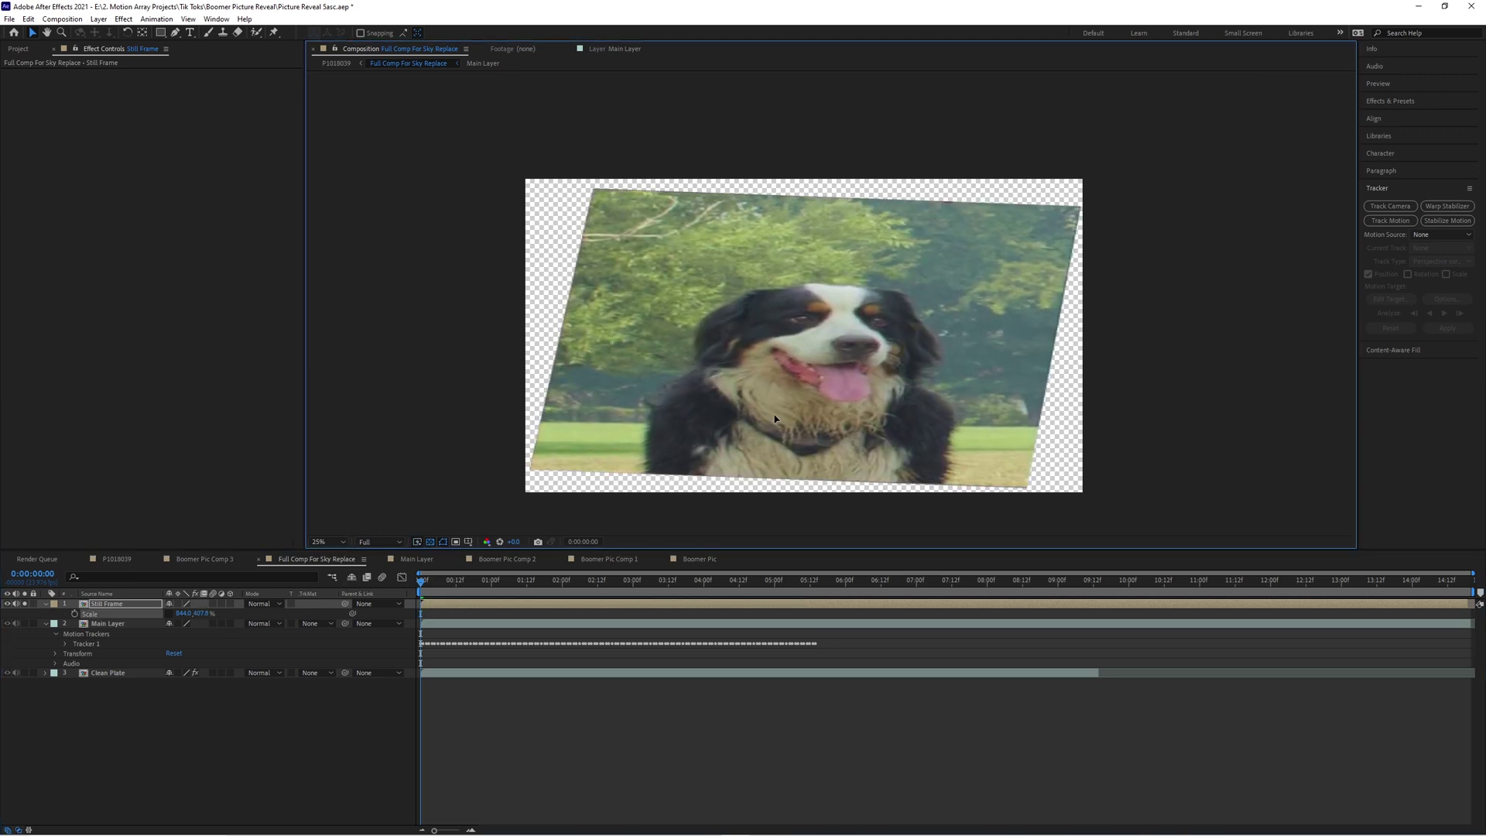
Step: Pre-compose the Still Frame layer as Still Frame Comp 1, moving all attributes into the new composition
right_click(557, 608)
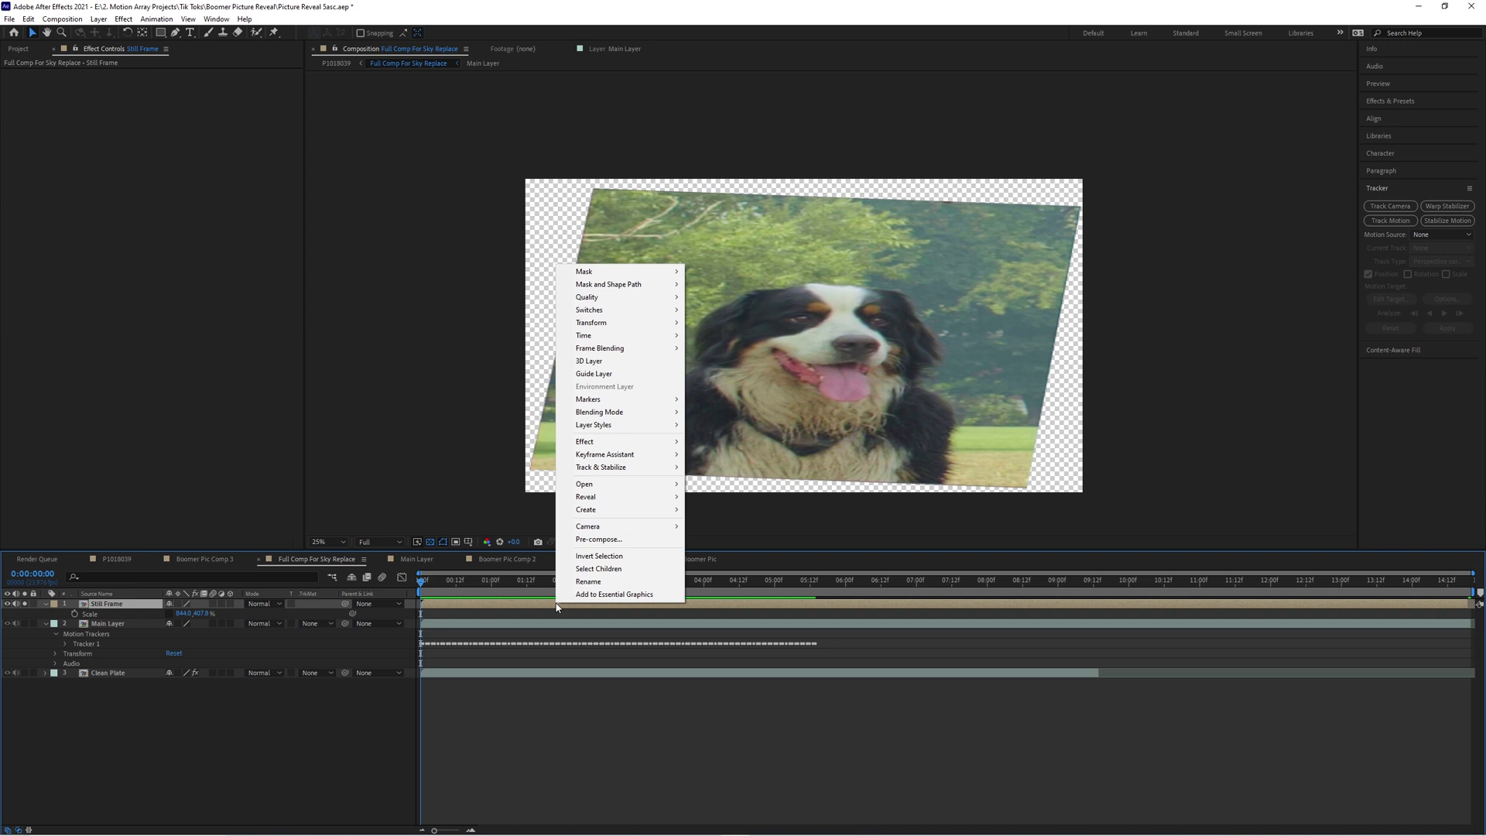
click(596, 540)
click(685, 439)
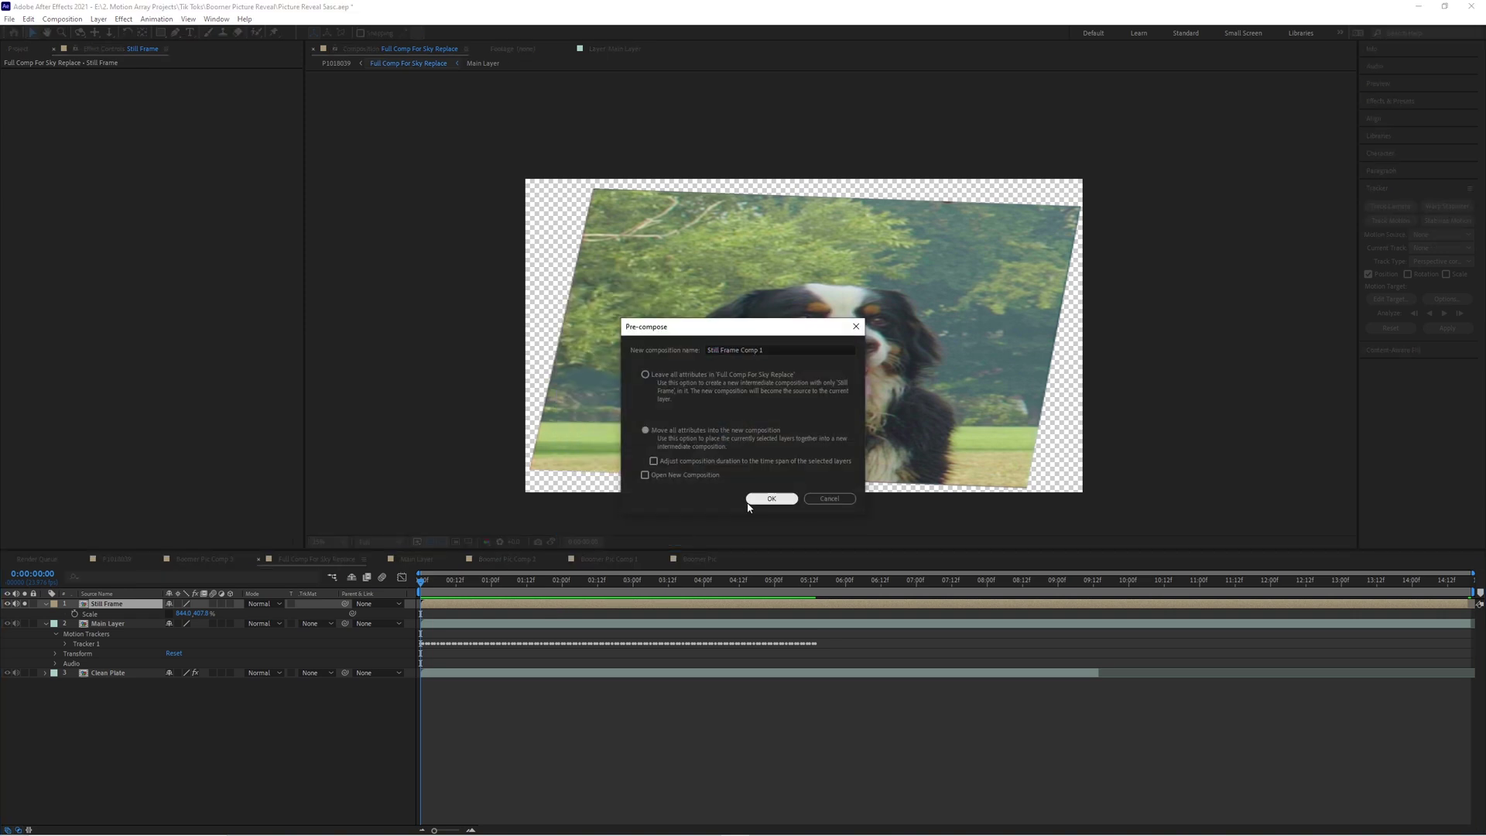
click(769, 499)
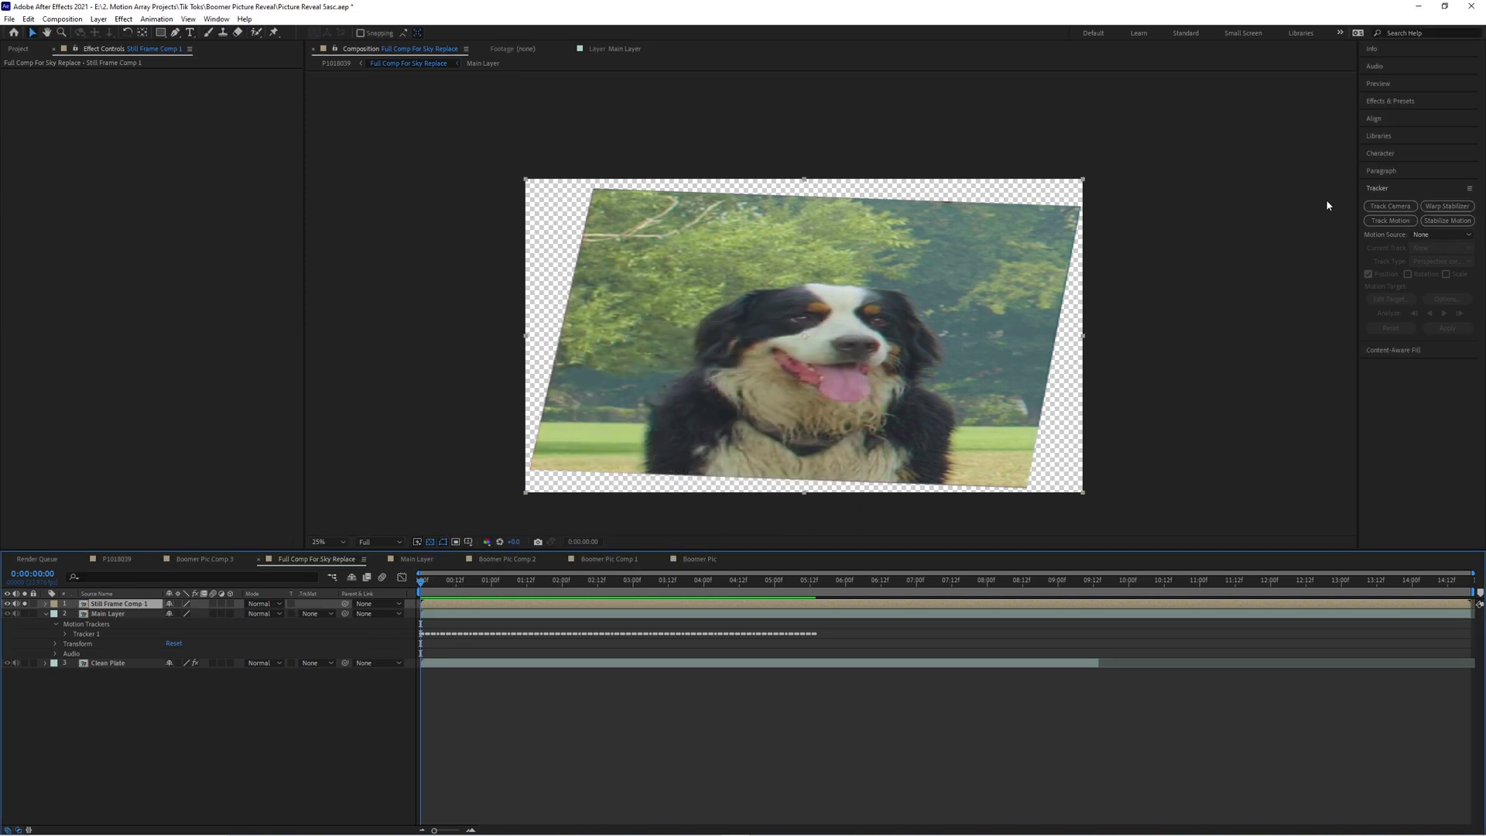
Step: Find the Corner Pin effect and apply it to the Still Frame Comp 1 layer
click(1410, 101)
click(1417, 116)
text(corner)
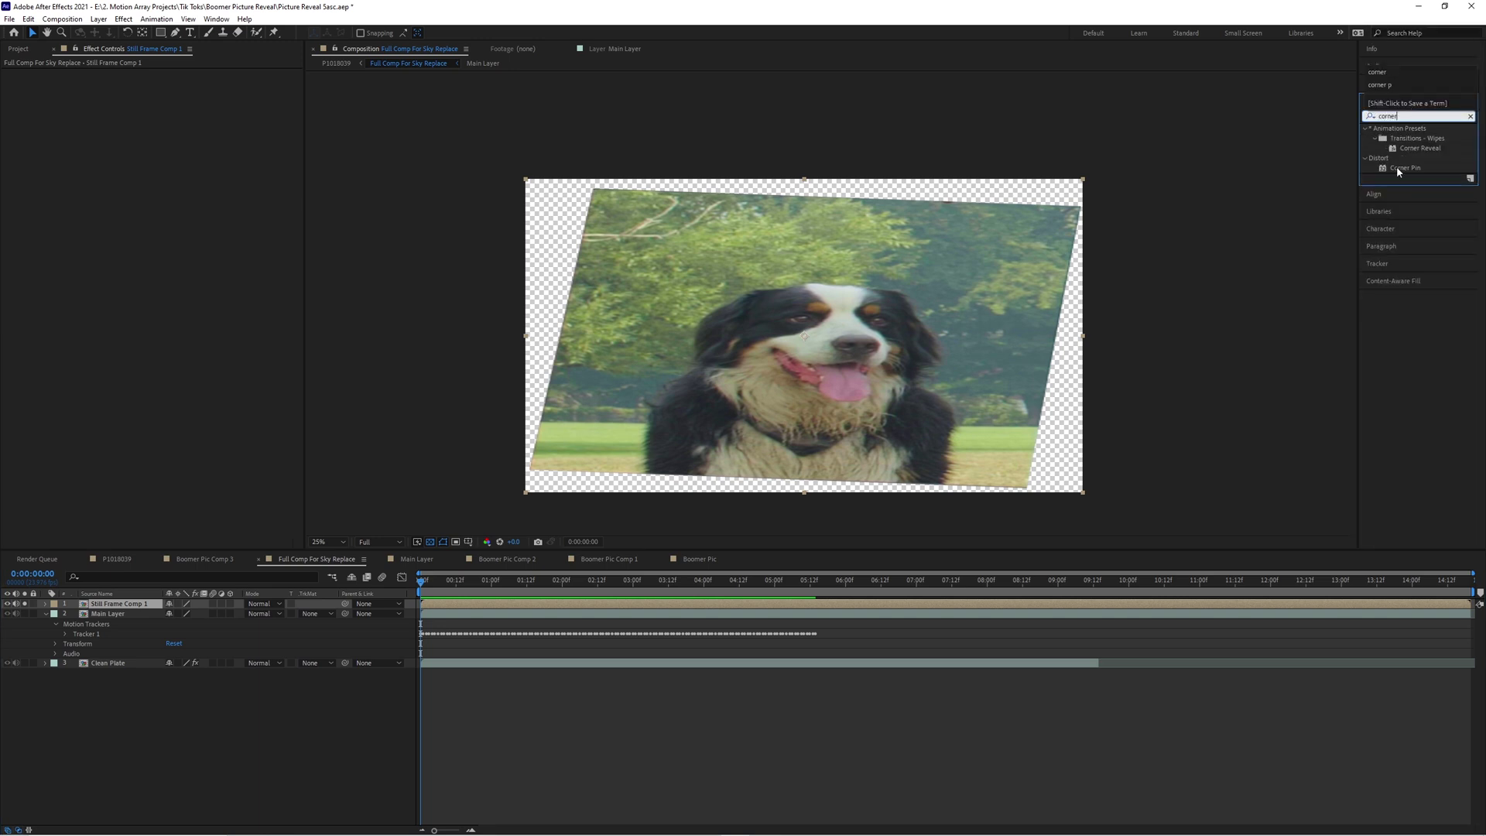
drag(1399, 172, 540, 605)
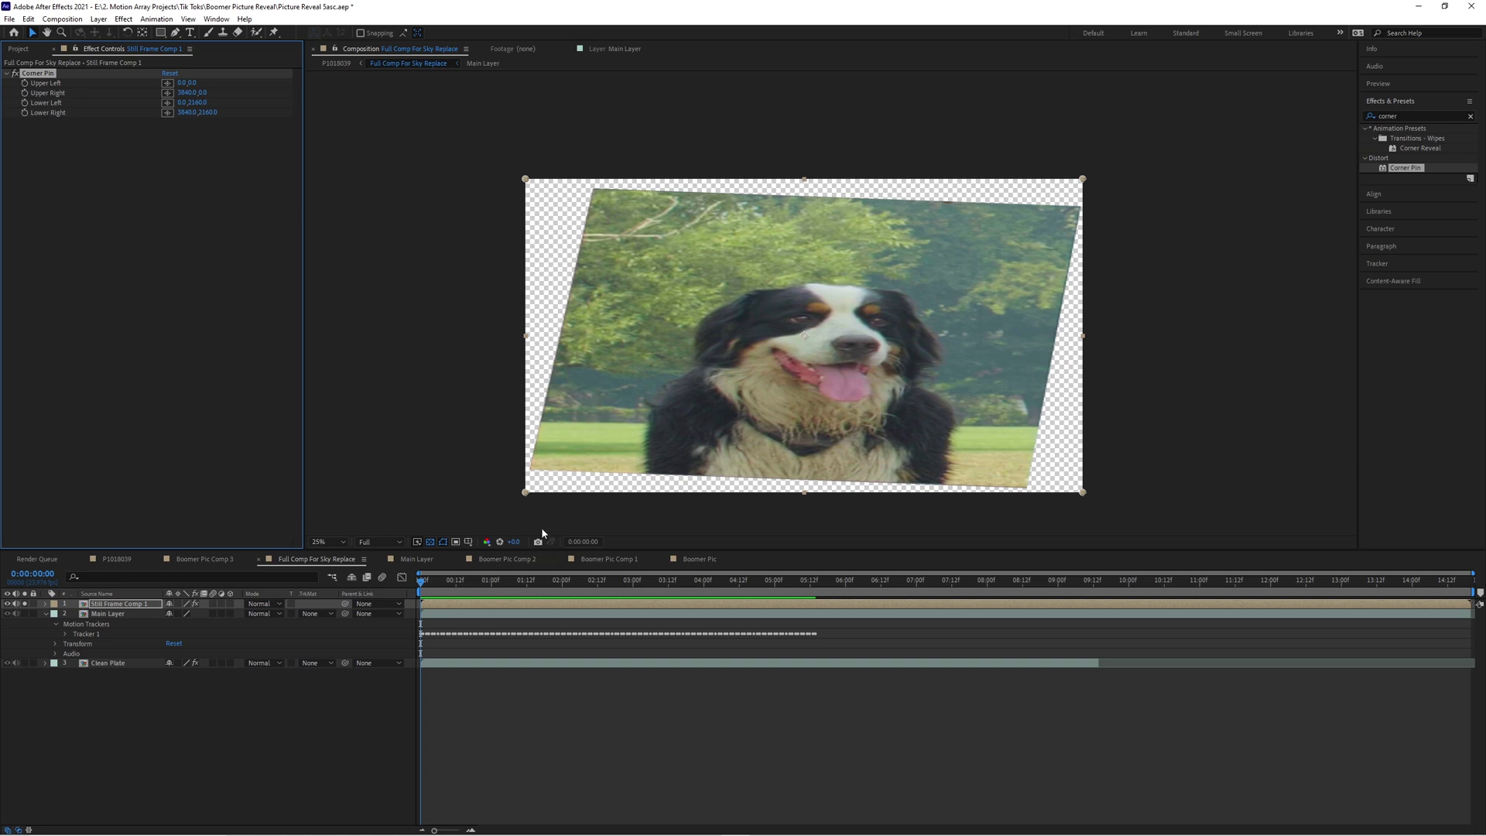
Step: Pull all four Corner Pin points outward until the dog picture covers the transparent areas and fills the composition
drag(525, 493, 520, 518)
drag(525, 179, 434, 163)
drag(1082, 179, 1086, 144)
drag(1083, 492, 1150, 495)
drag(1084, 147, 1079, 150)
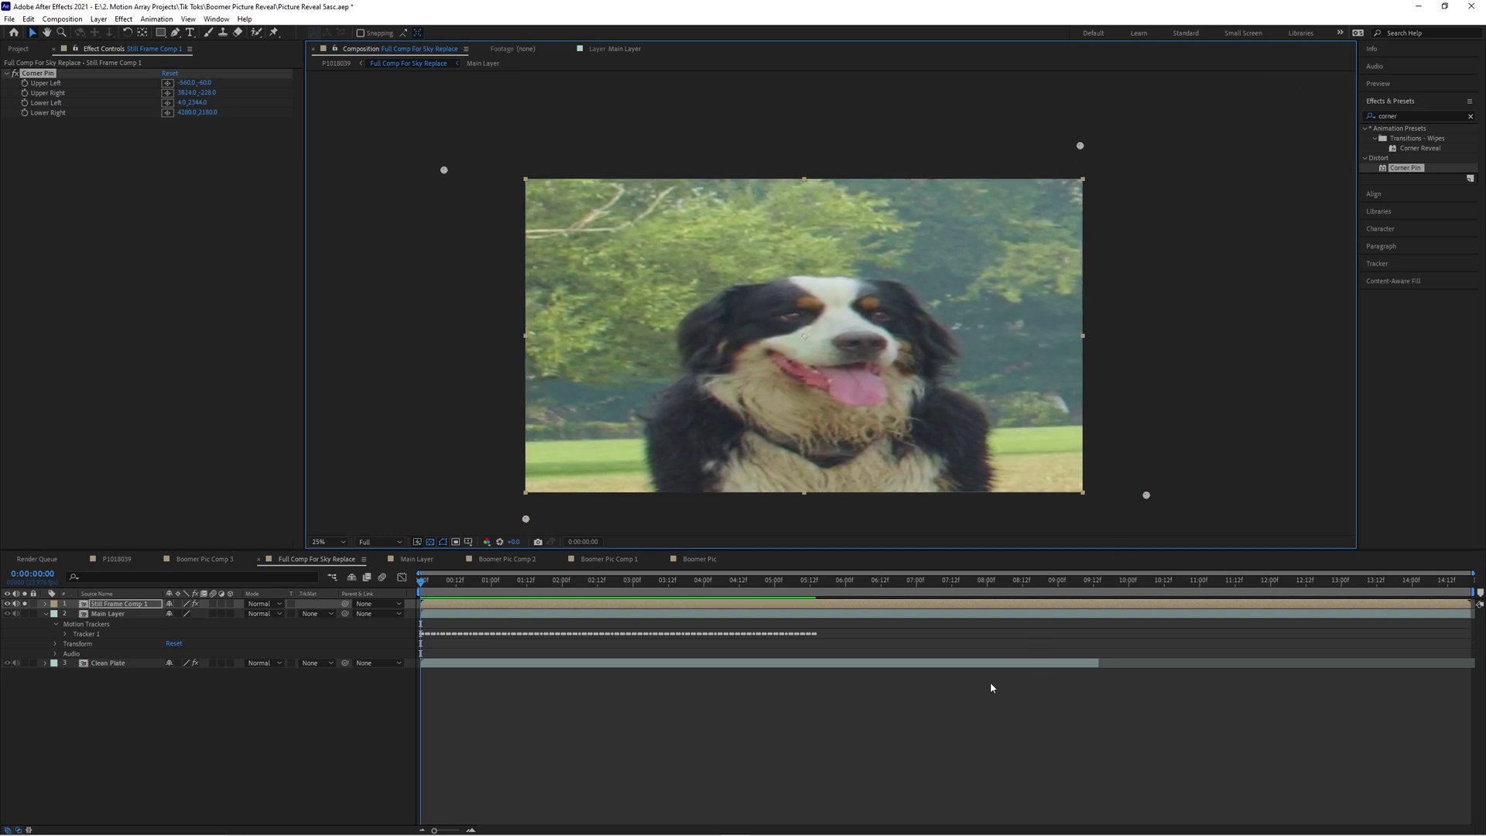
Step: Pre-compose the corner-pinned layer as Still Frame Comp 2, moving all attributes into the new composition, and turn off its solo
right_click(501, 605)
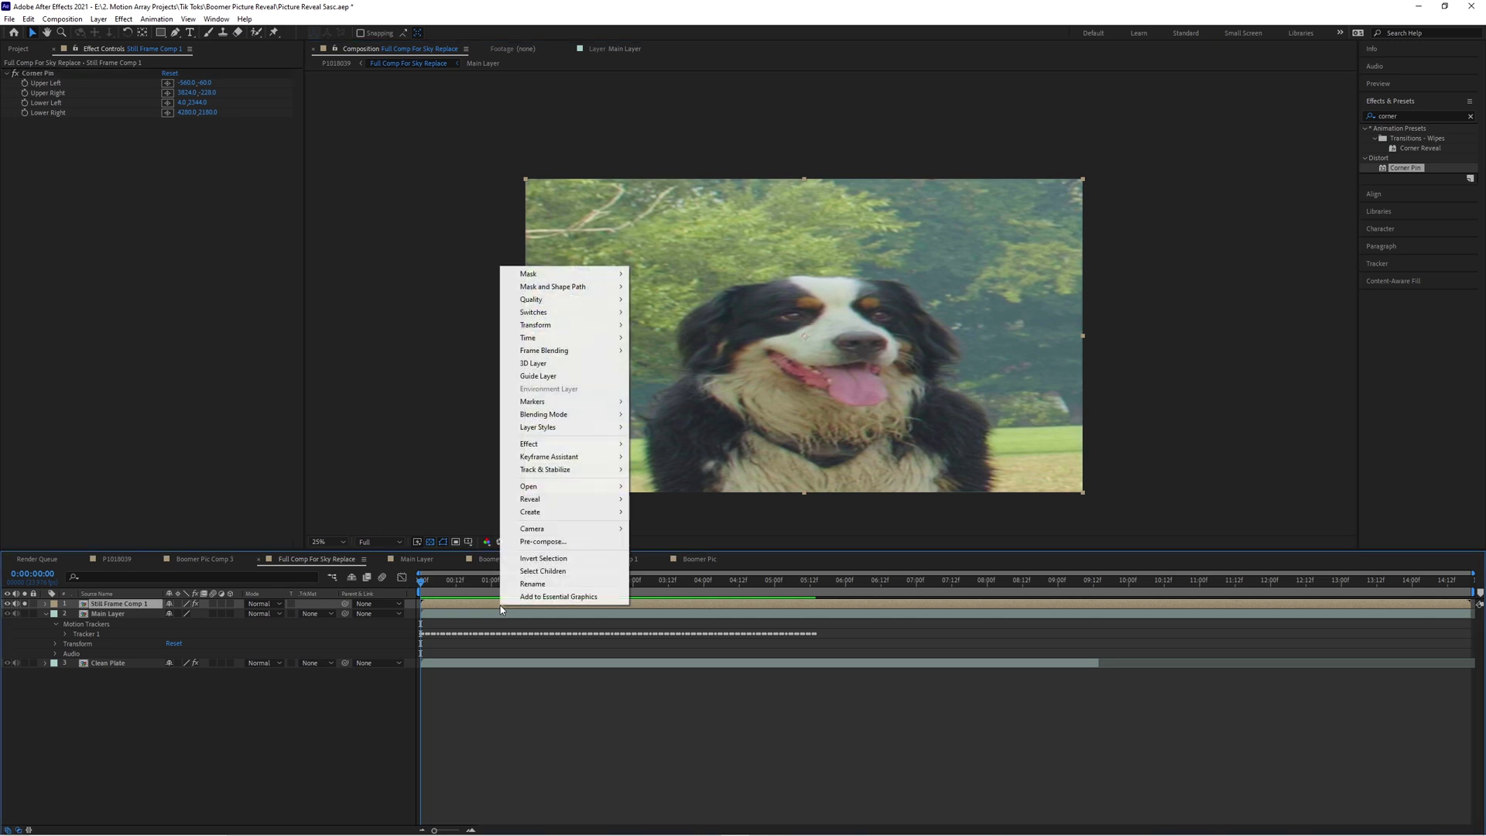
click(581, 542)
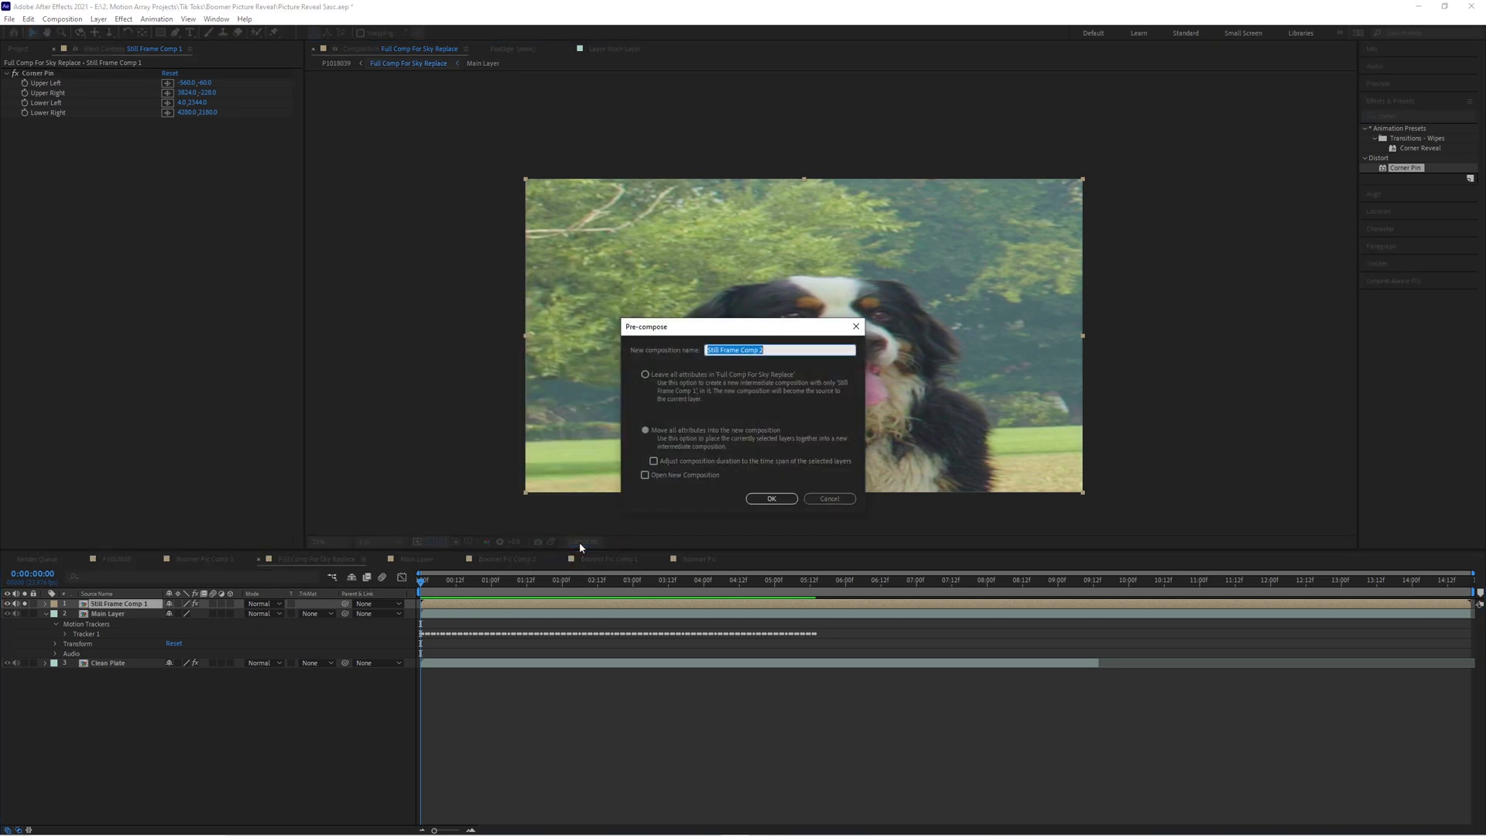
click(771, 499)
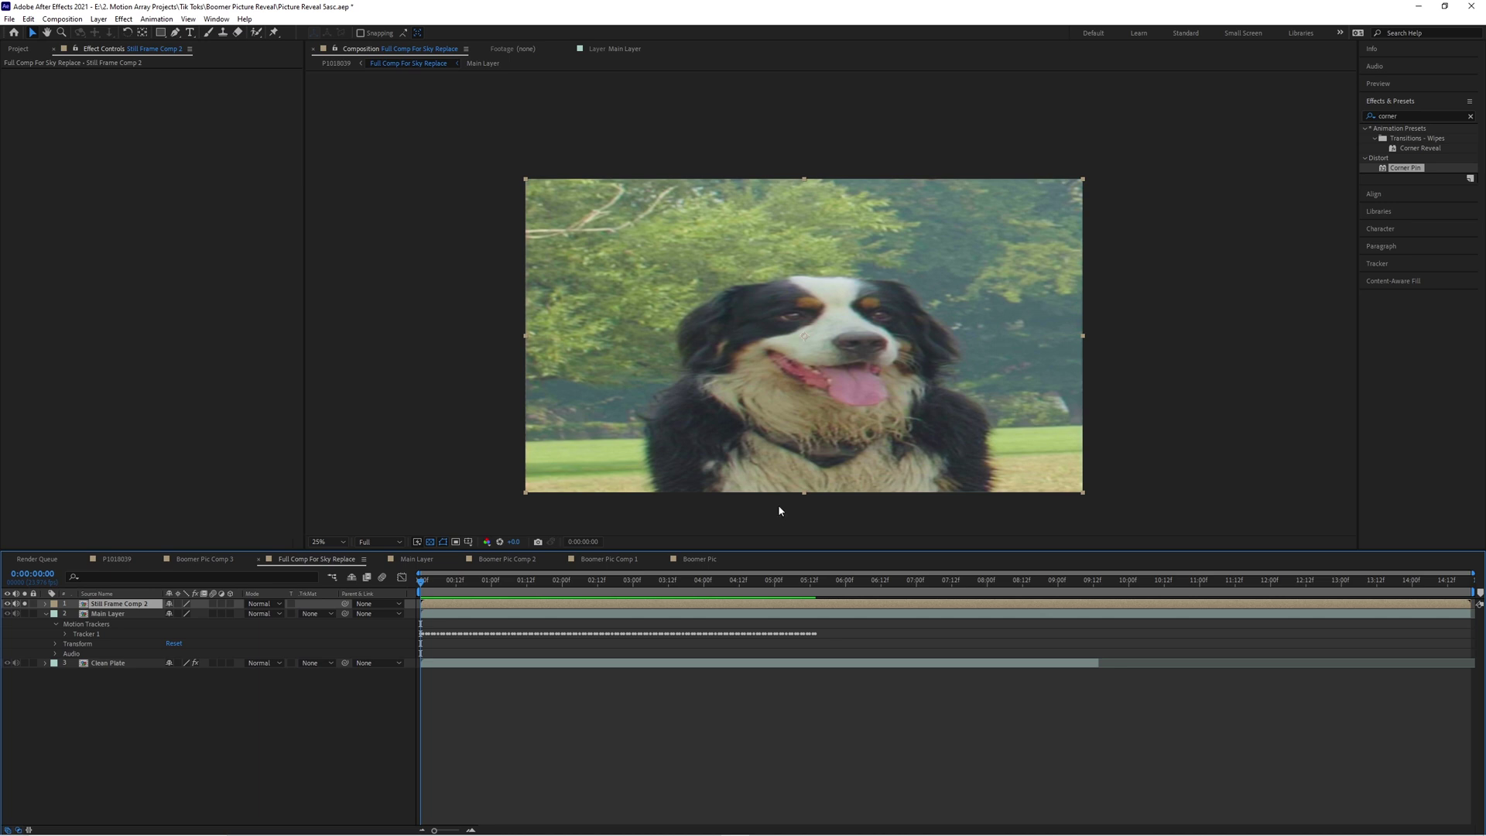
click(25, 604)
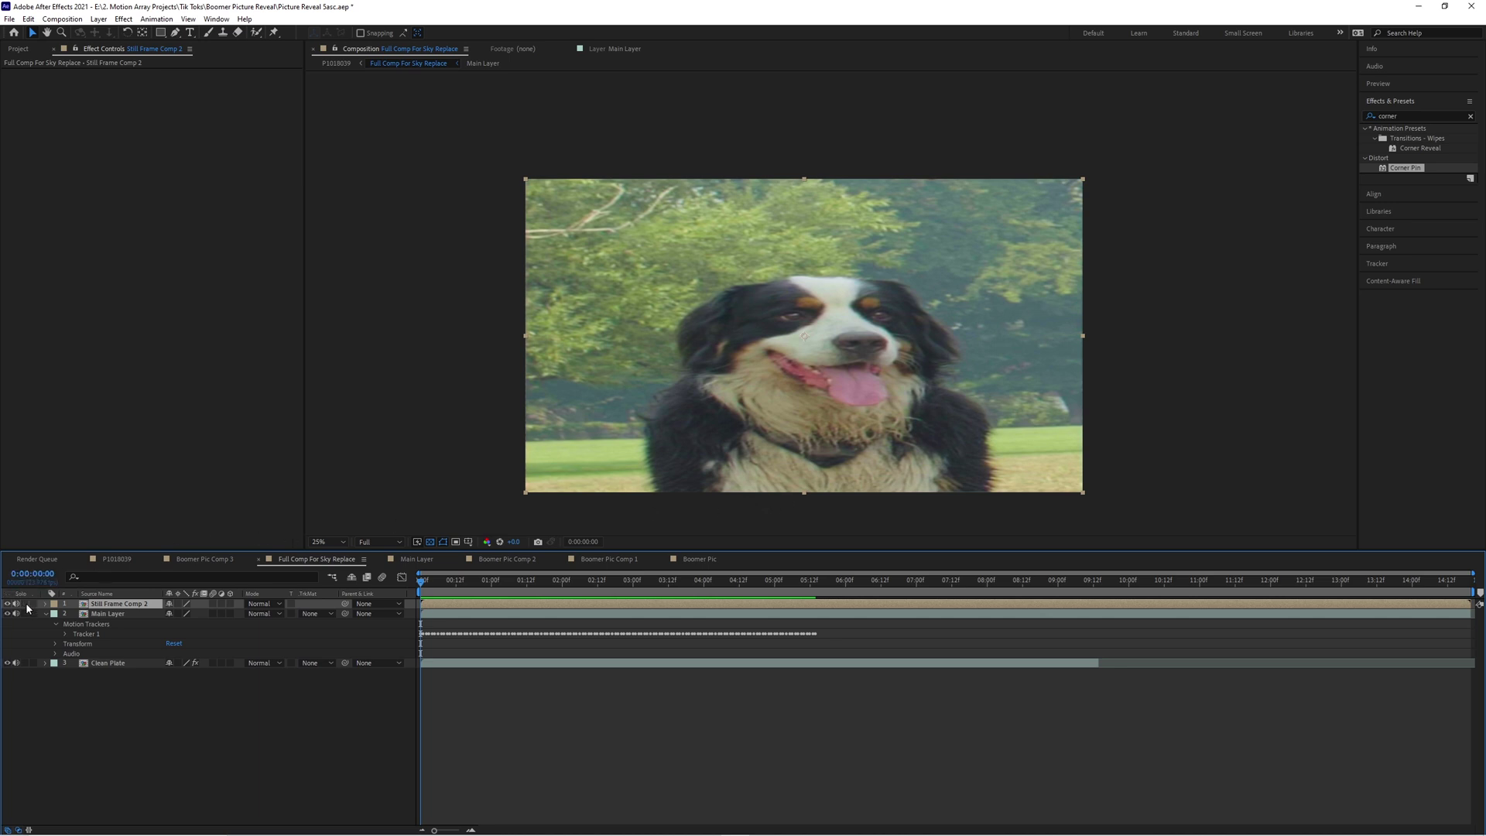
Step: Reopen motion tracking for Main Layer, delete the extra Tracker 2, and select Tracker 1
click(534, 616)
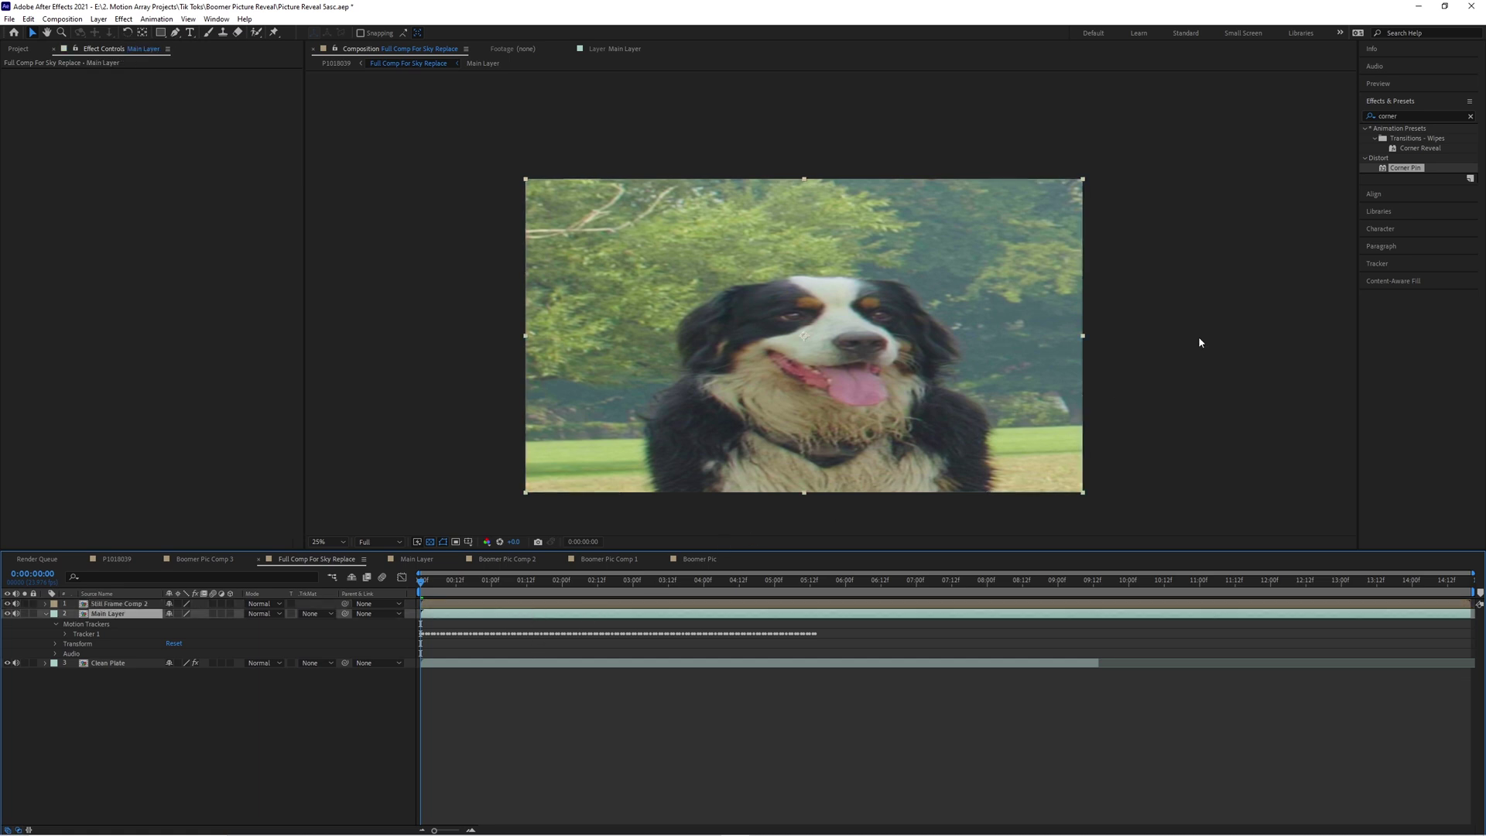
click(1421, 262)
click(1417, 266)
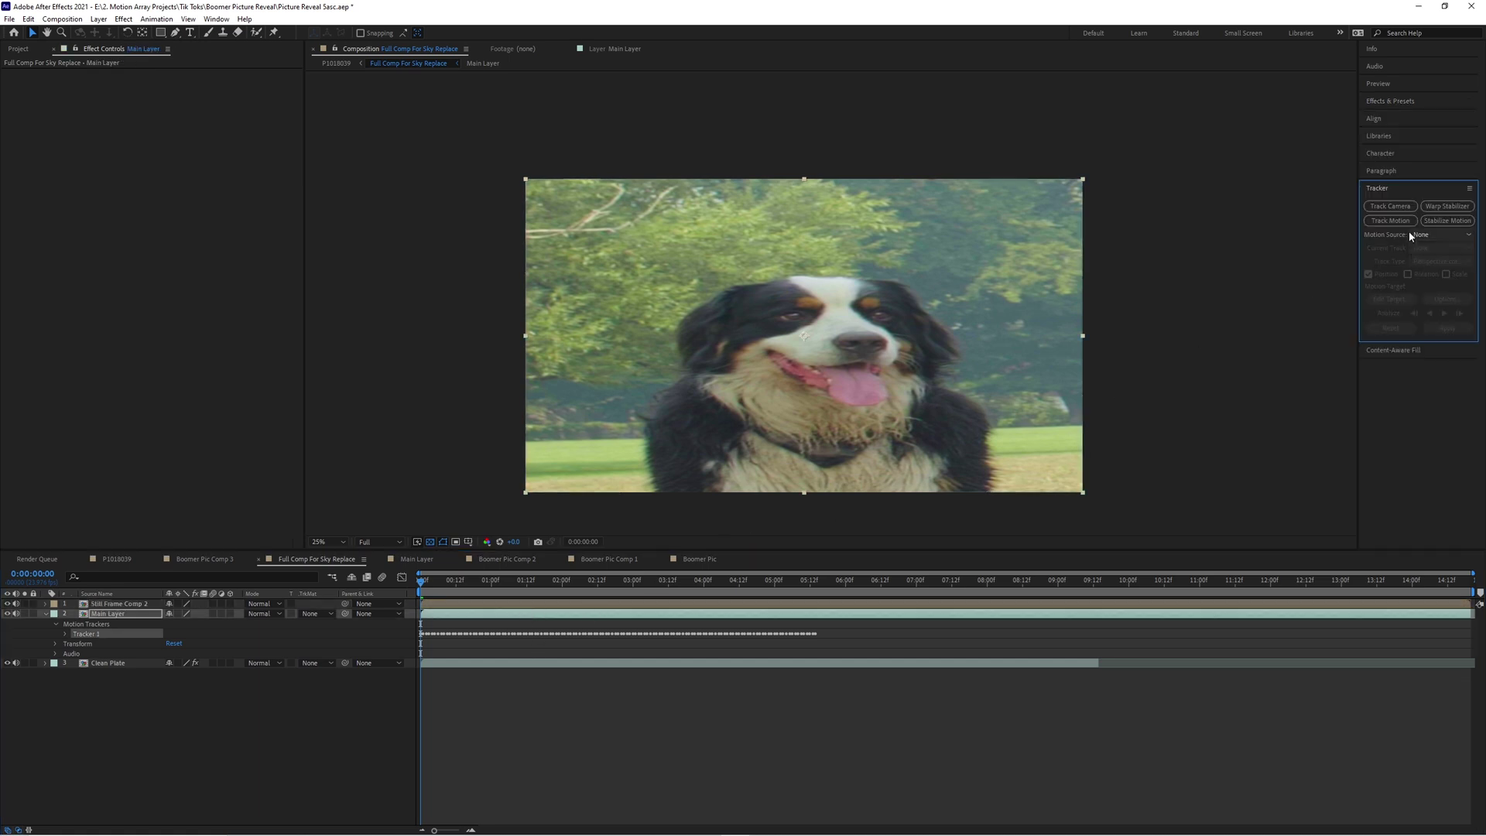
click(1391, 220)
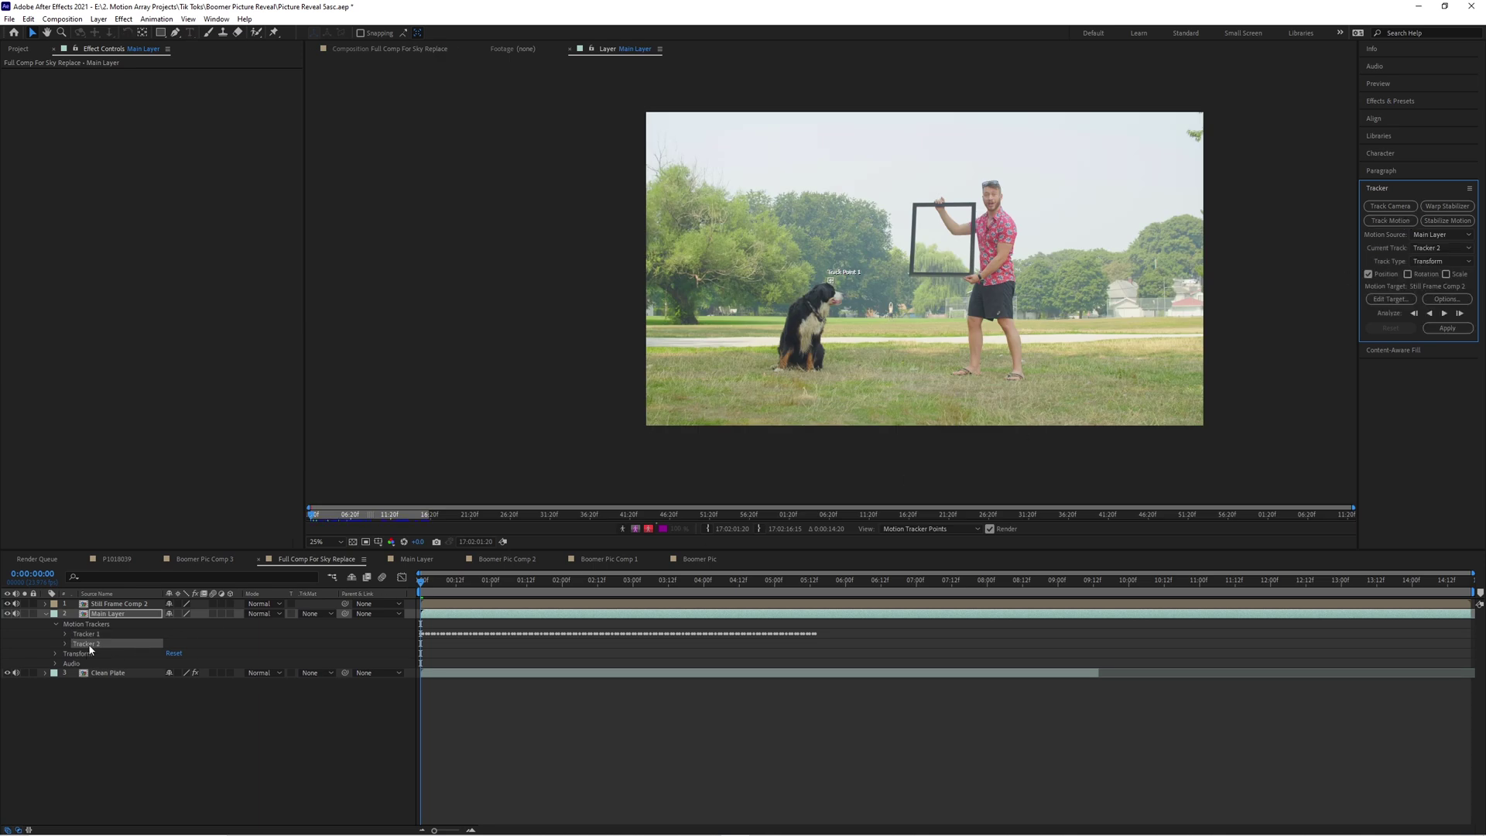
key(Delete)
click(89, 635)
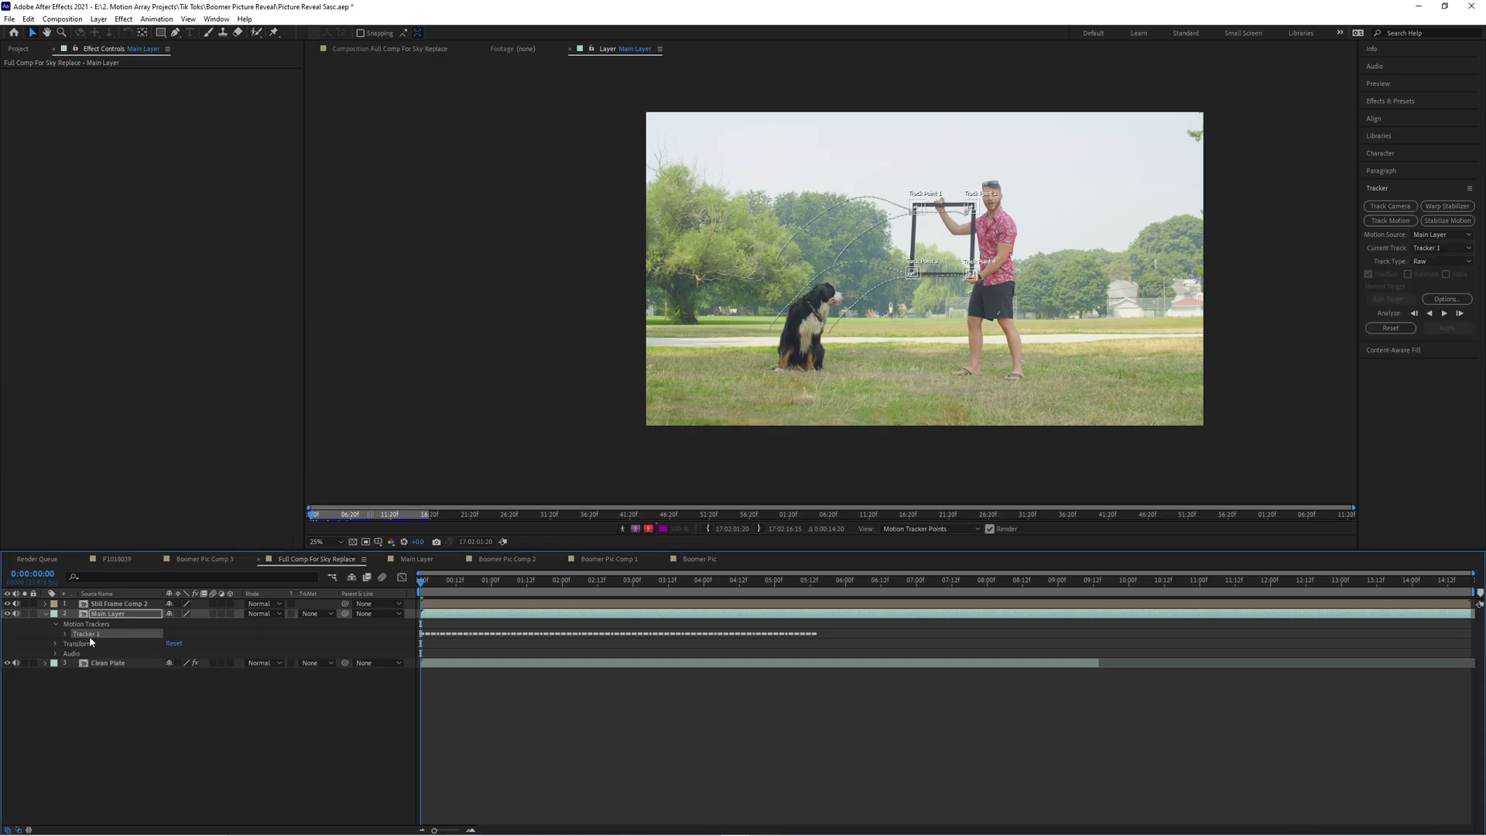
Step: Set Tracker 1 to perspective corner pin, target Still Frame Comp 2, and apply the tracking data
click(1433, 262)
click(1428, 312)
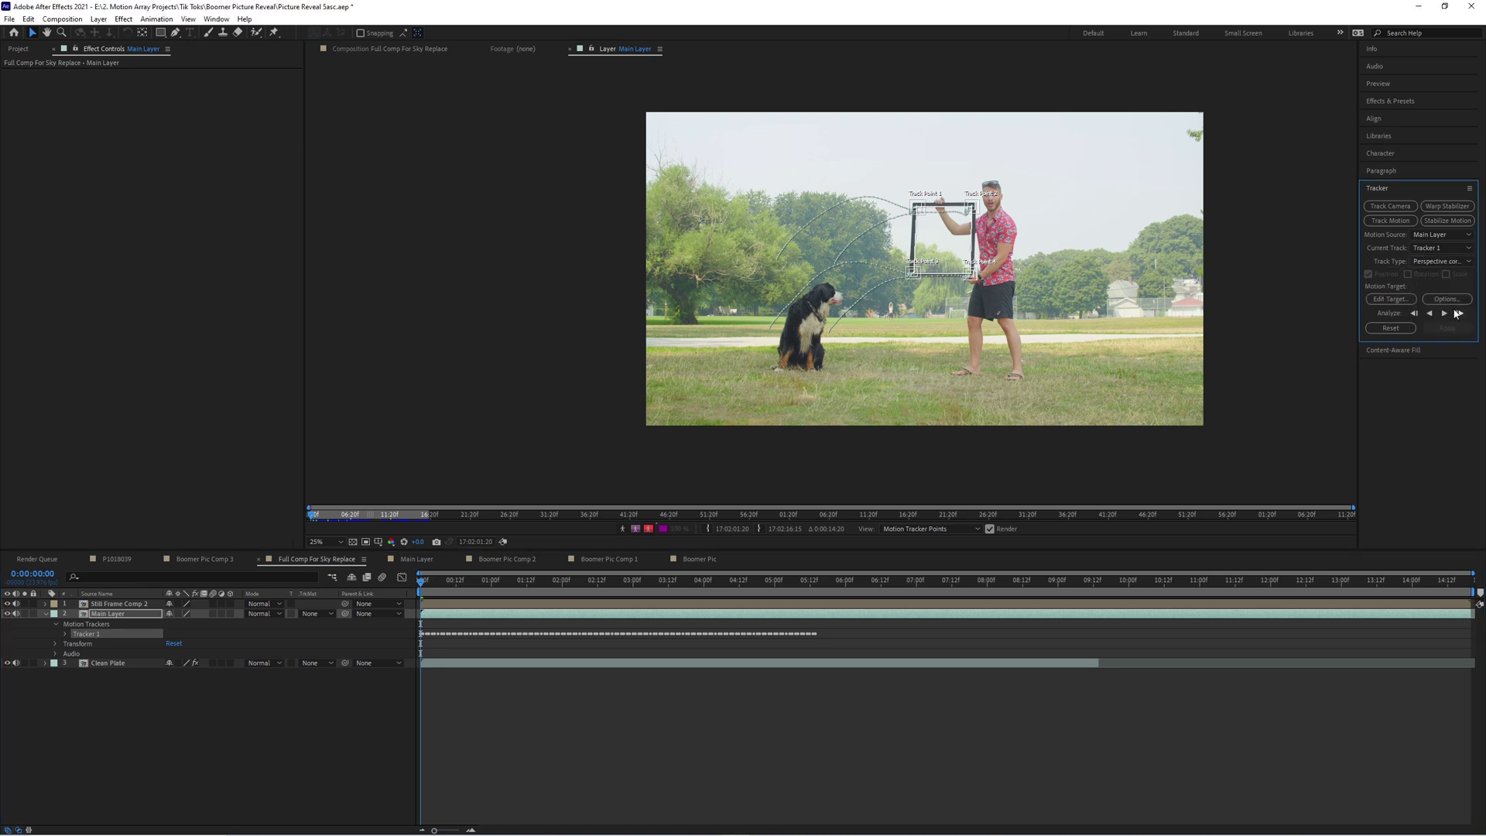
click(1386, 300)
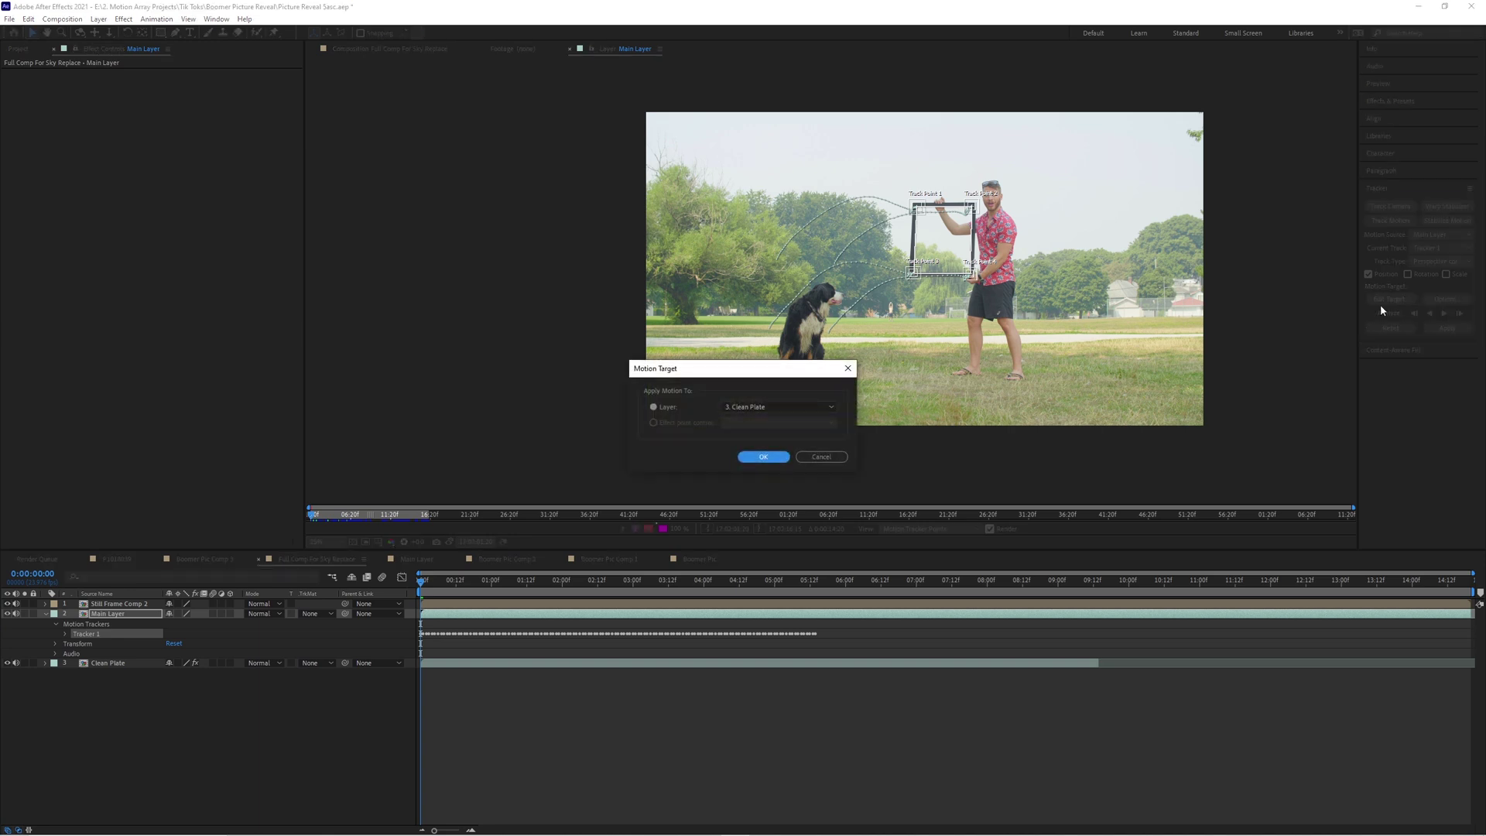
click(794, 404)
click(759, 421)
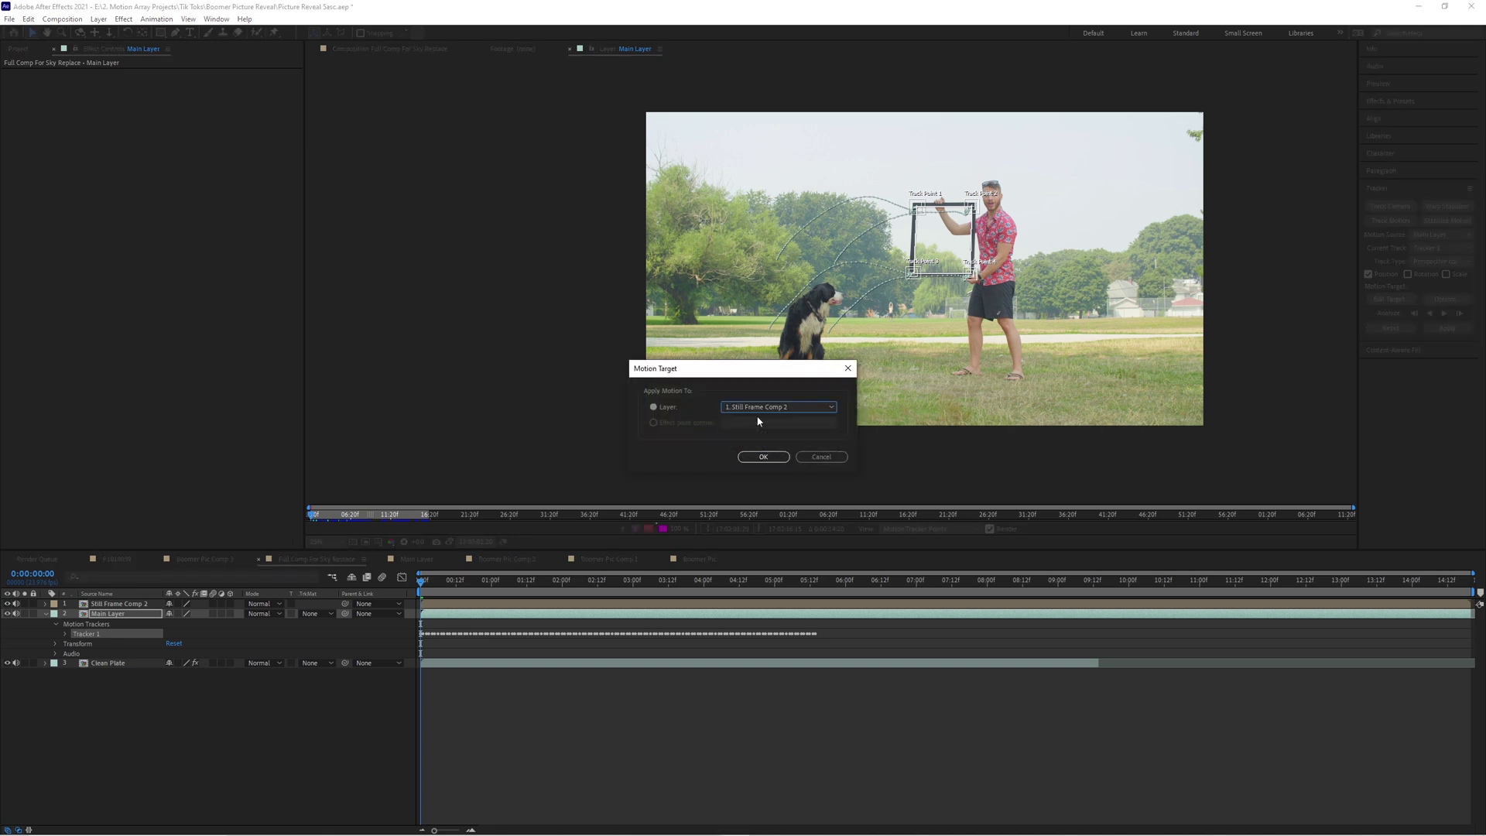
click(778, 457)
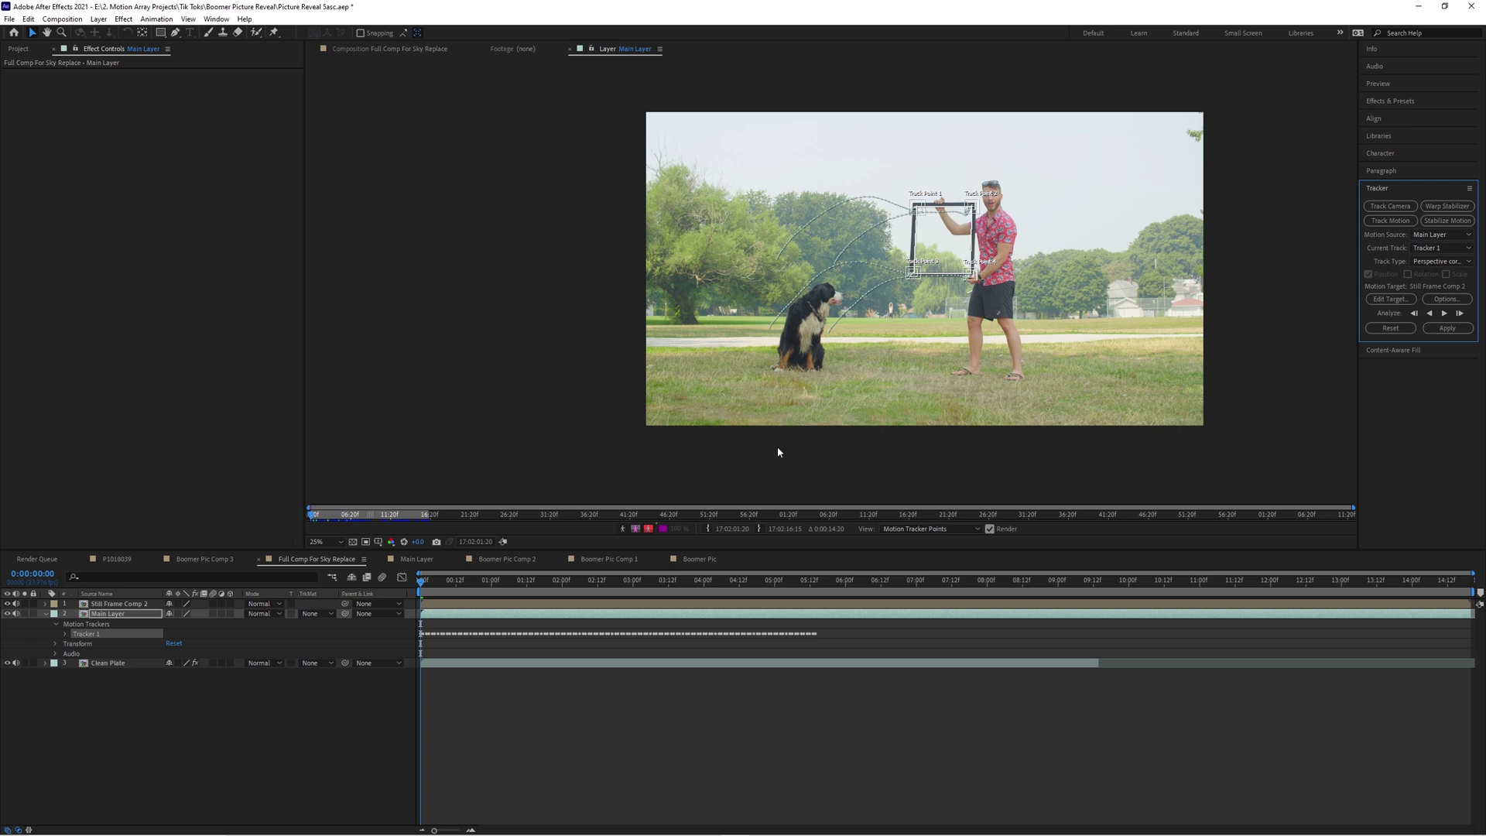
click(1460, 330)
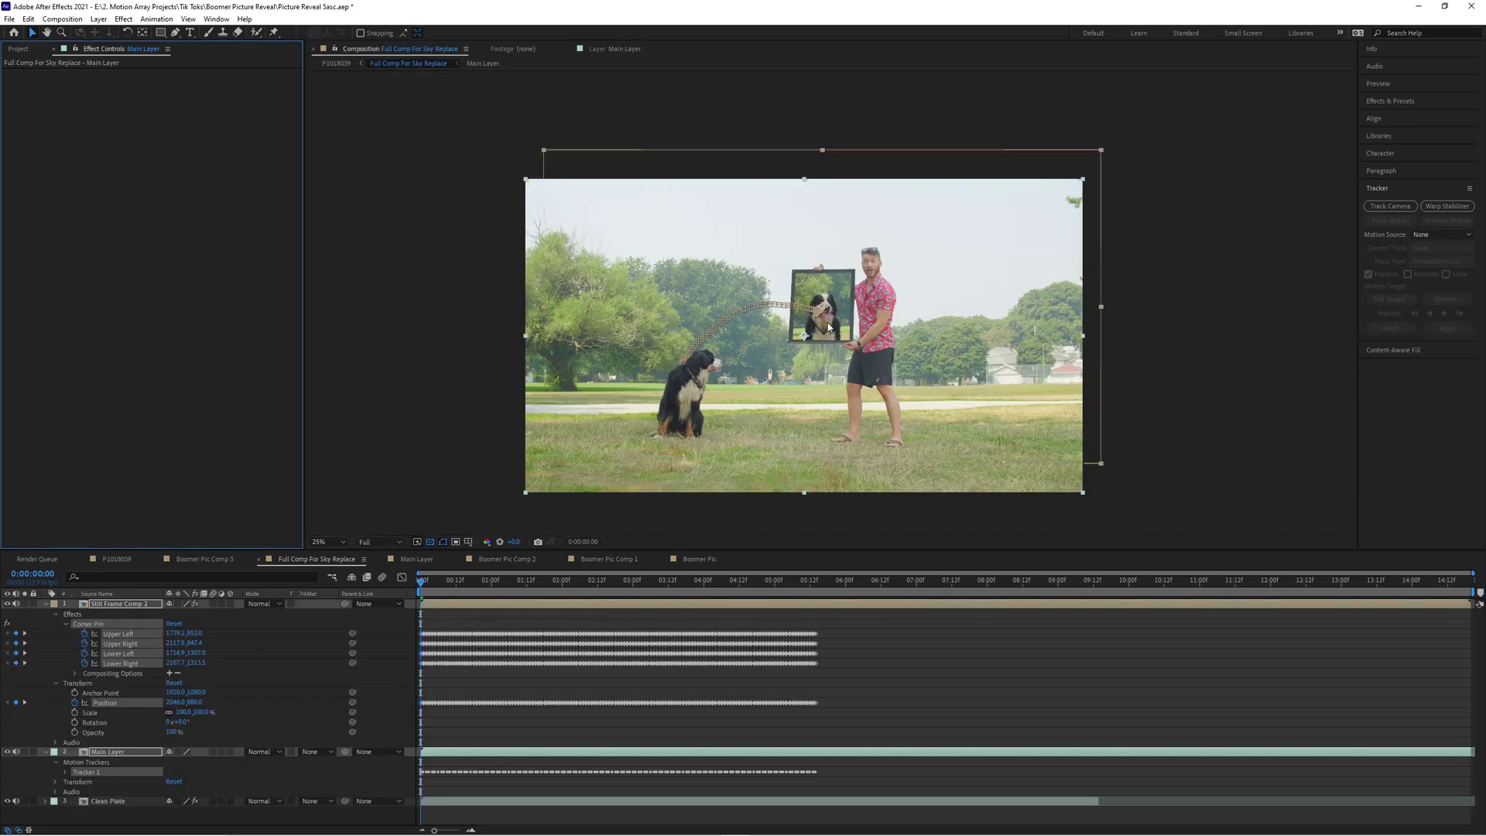
Step: Examine how the pinned dog picture follows the moving frame at 0:00:04:06 and 0:00:03:04
scroll(828, 327, up, 2)
drag(425, 590, 723, 596)
key(space)
drag(623, 413, 782, 343)
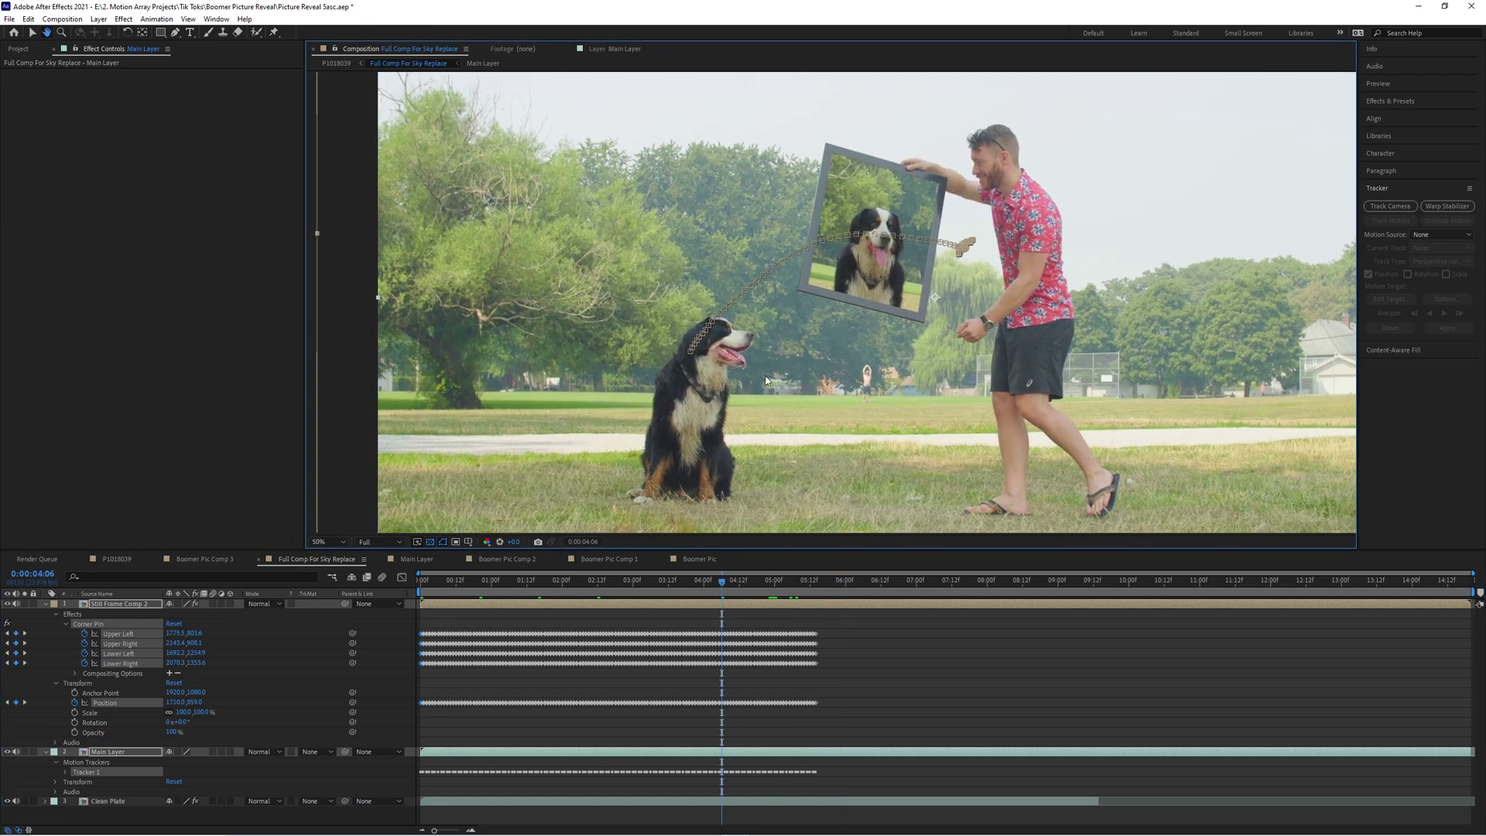
key(v)
drag(721, 582, 644, 600)
scroll(732, 408, down, 2)
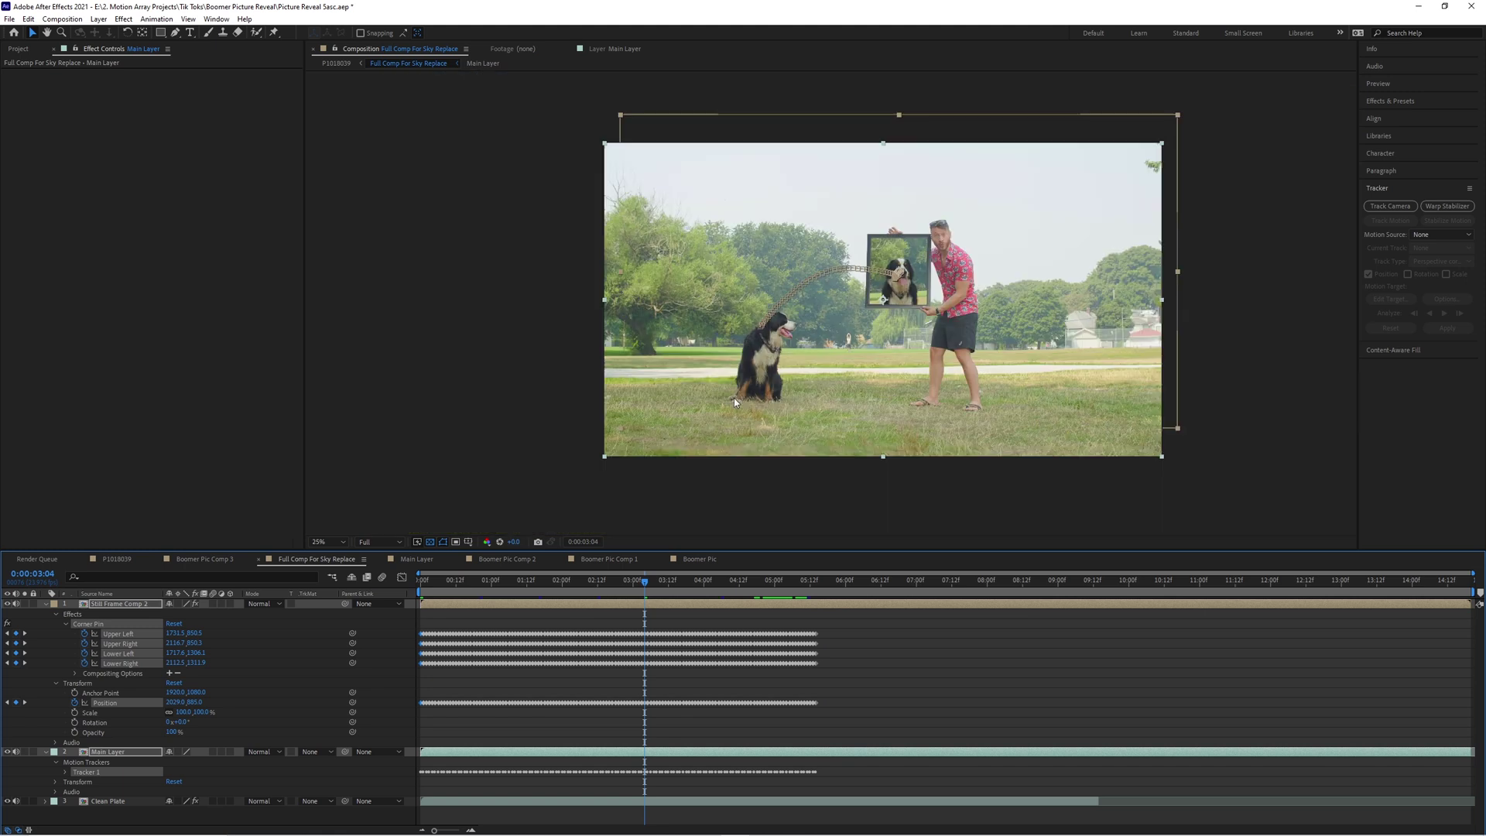
Step: Collapse the layer properties and draw a closed rectangular mask around the sitting dog on Main Layer
click(46, 605)
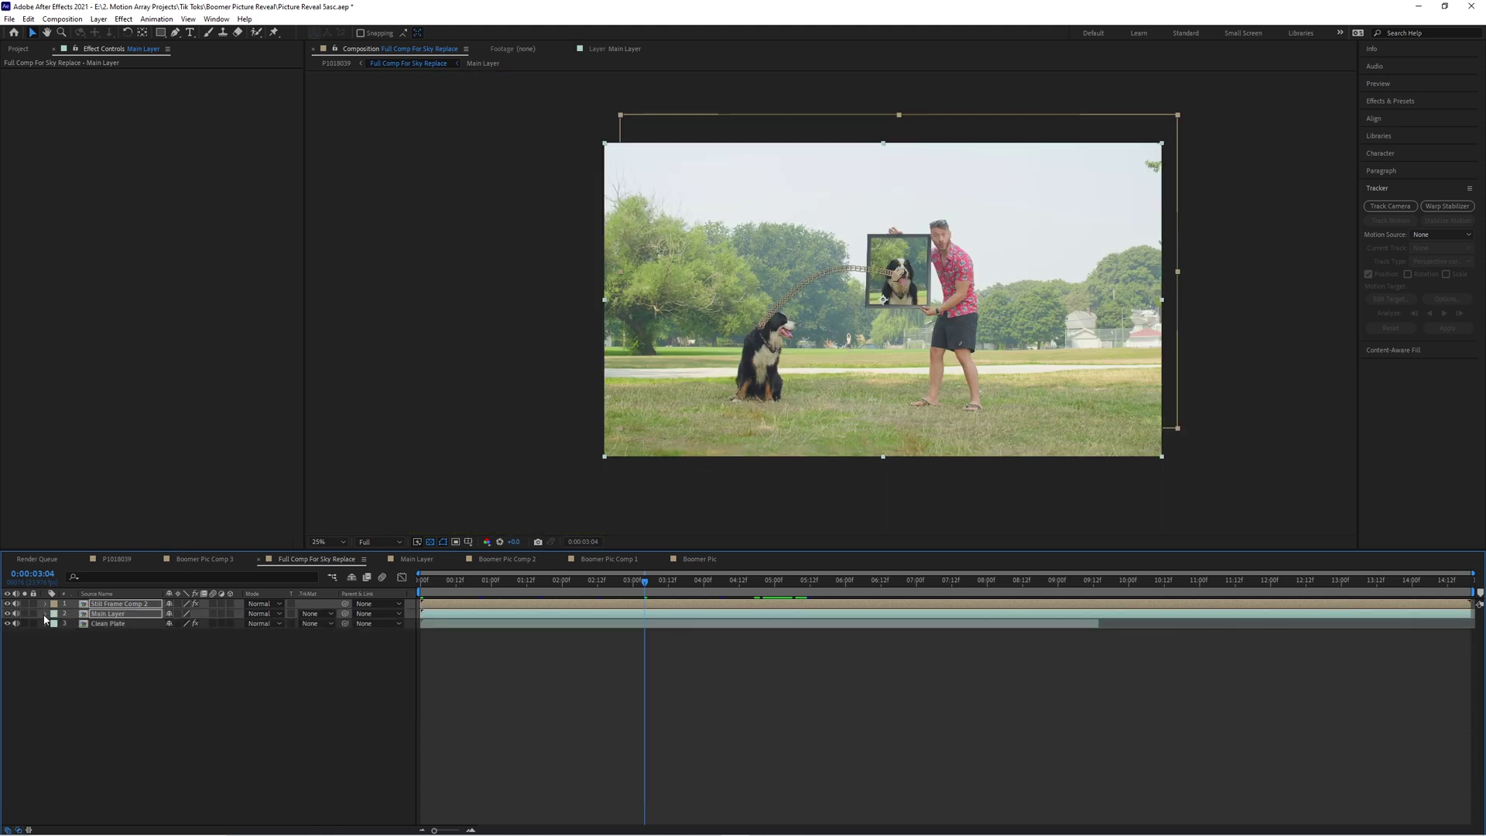
click(101, 666)
click(676, 616)
key(g)
click(708, 292)
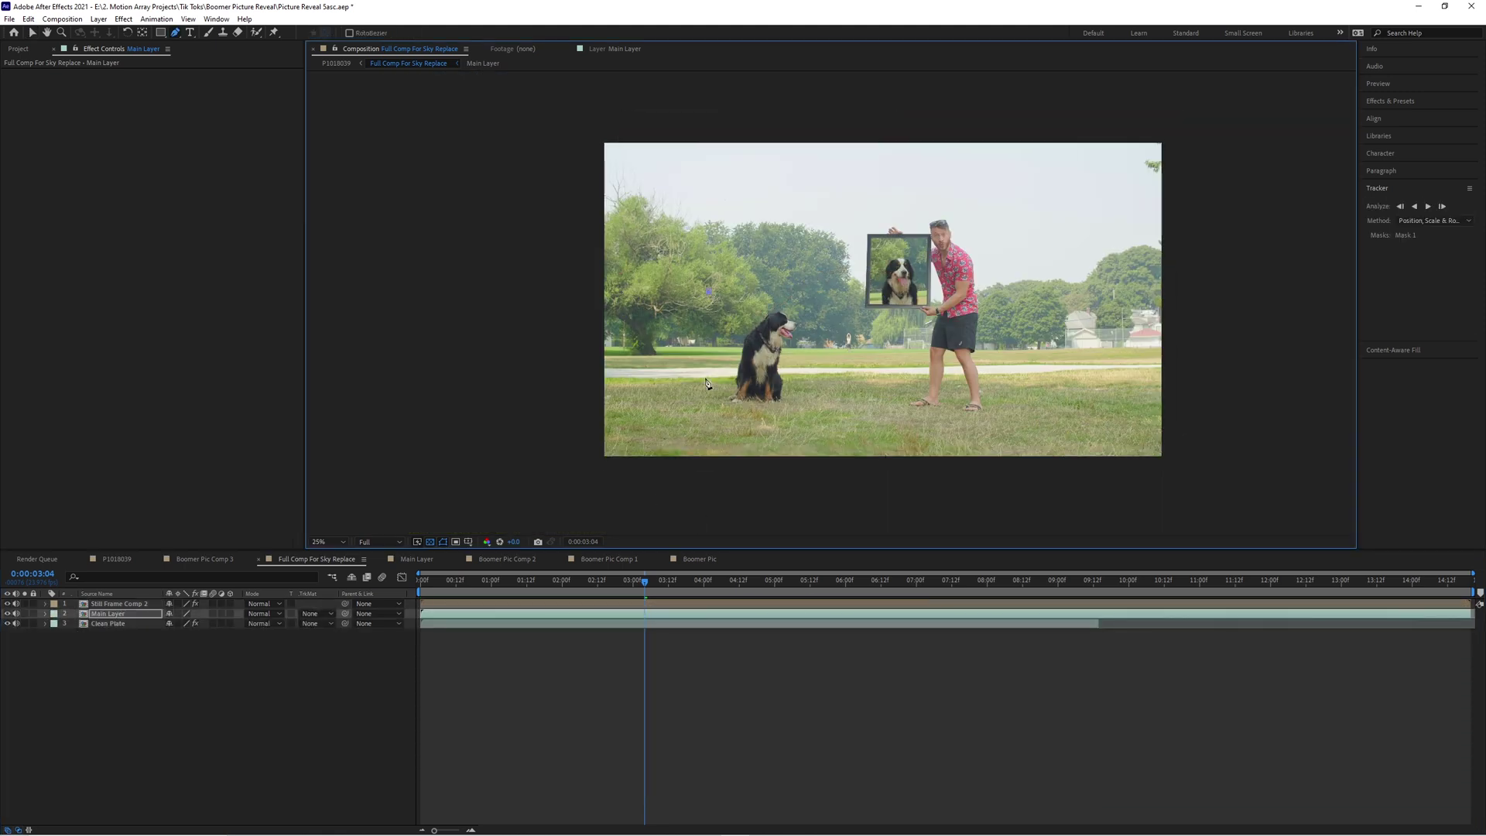
click(708, 423)
click(808, 424)
click(808, 290)
click(709, 292)
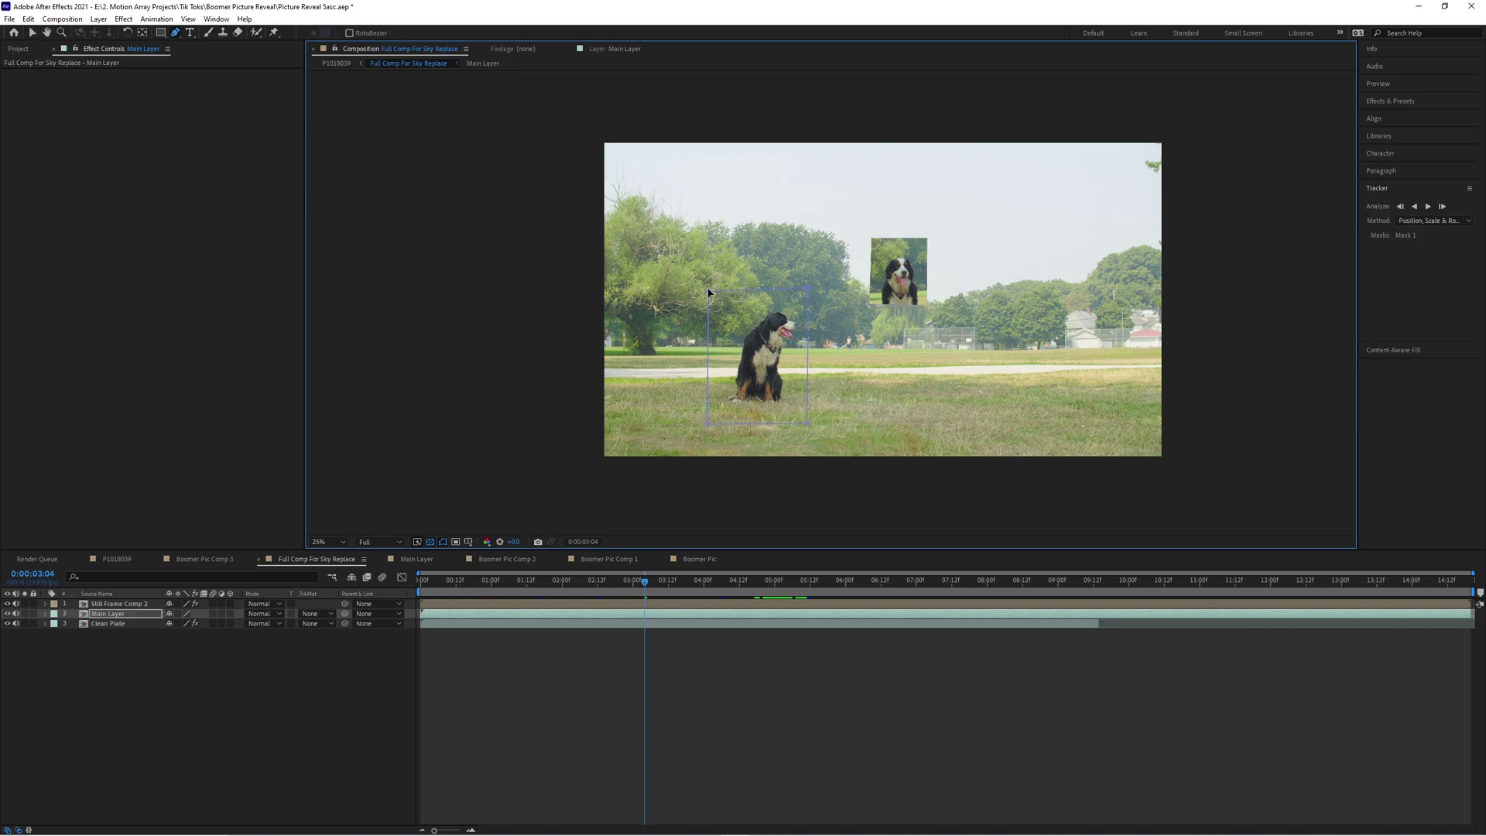
Step: Set Main Layer's Mask 1 to Subtract and give it a slight mask feather
click(98, 613)
key(m)
click(167, 624)
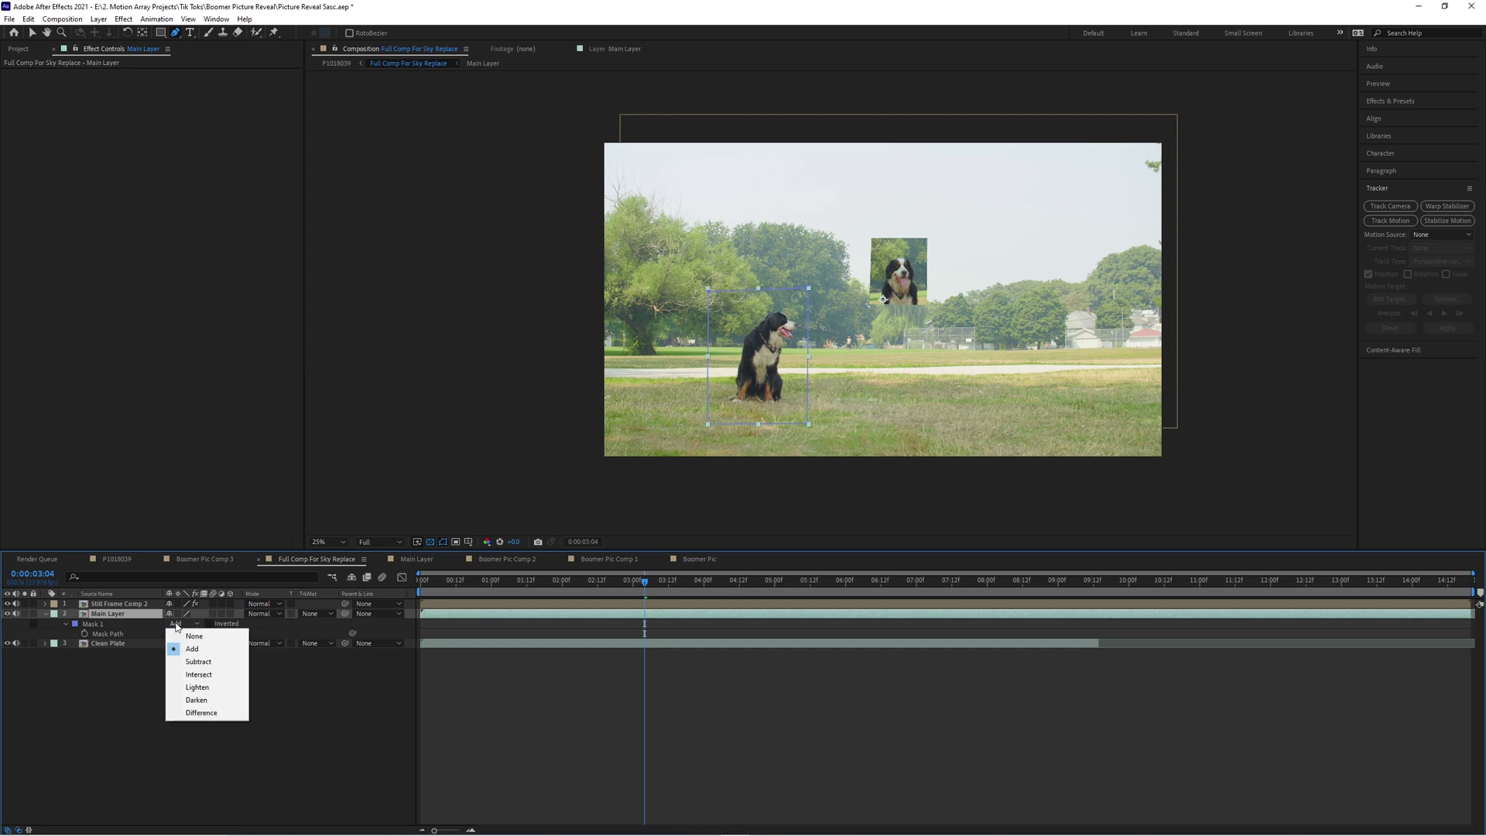
click(198, 662)
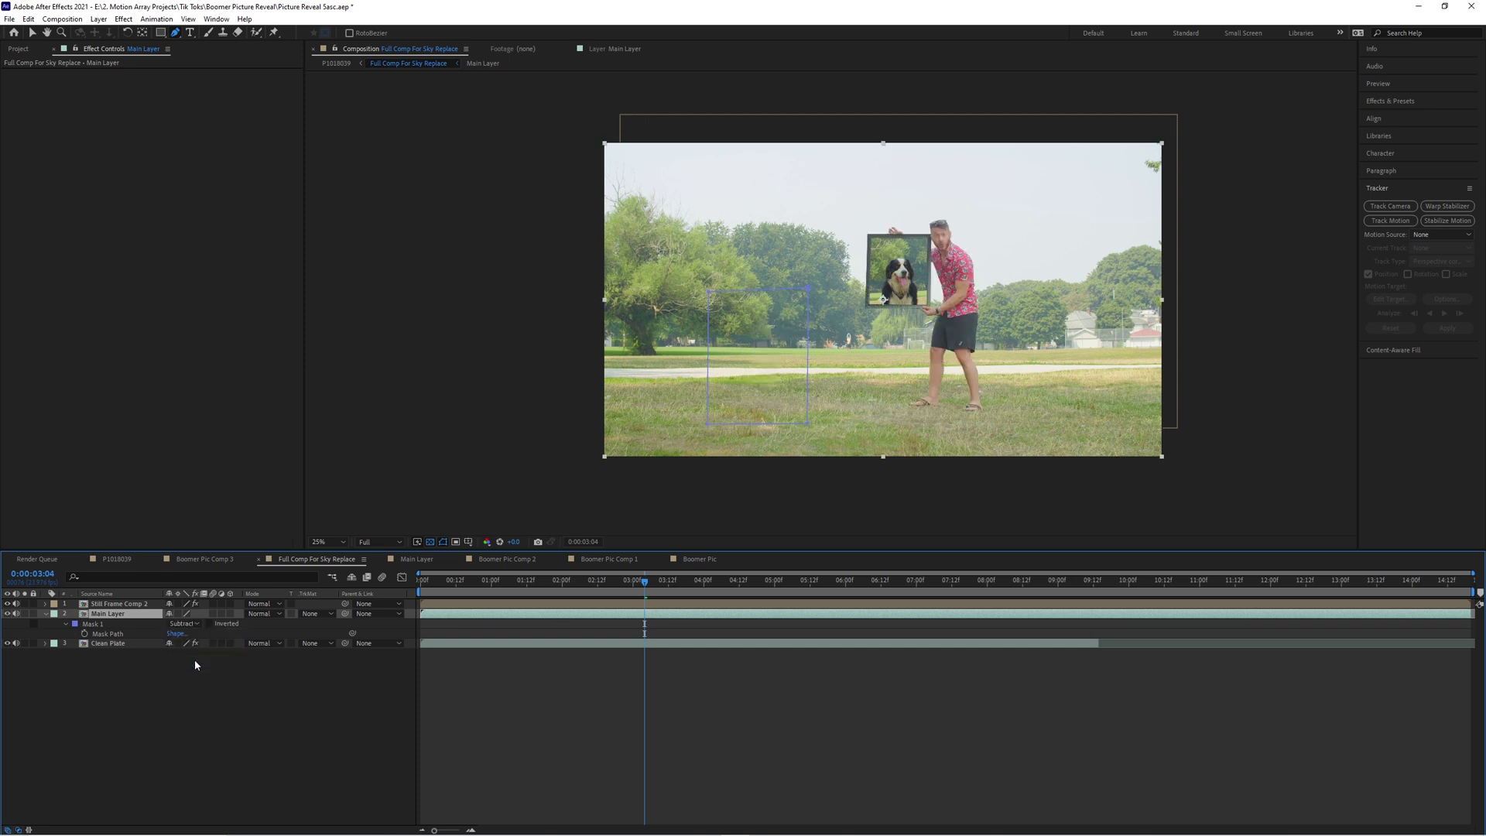
key(m)
key(m)
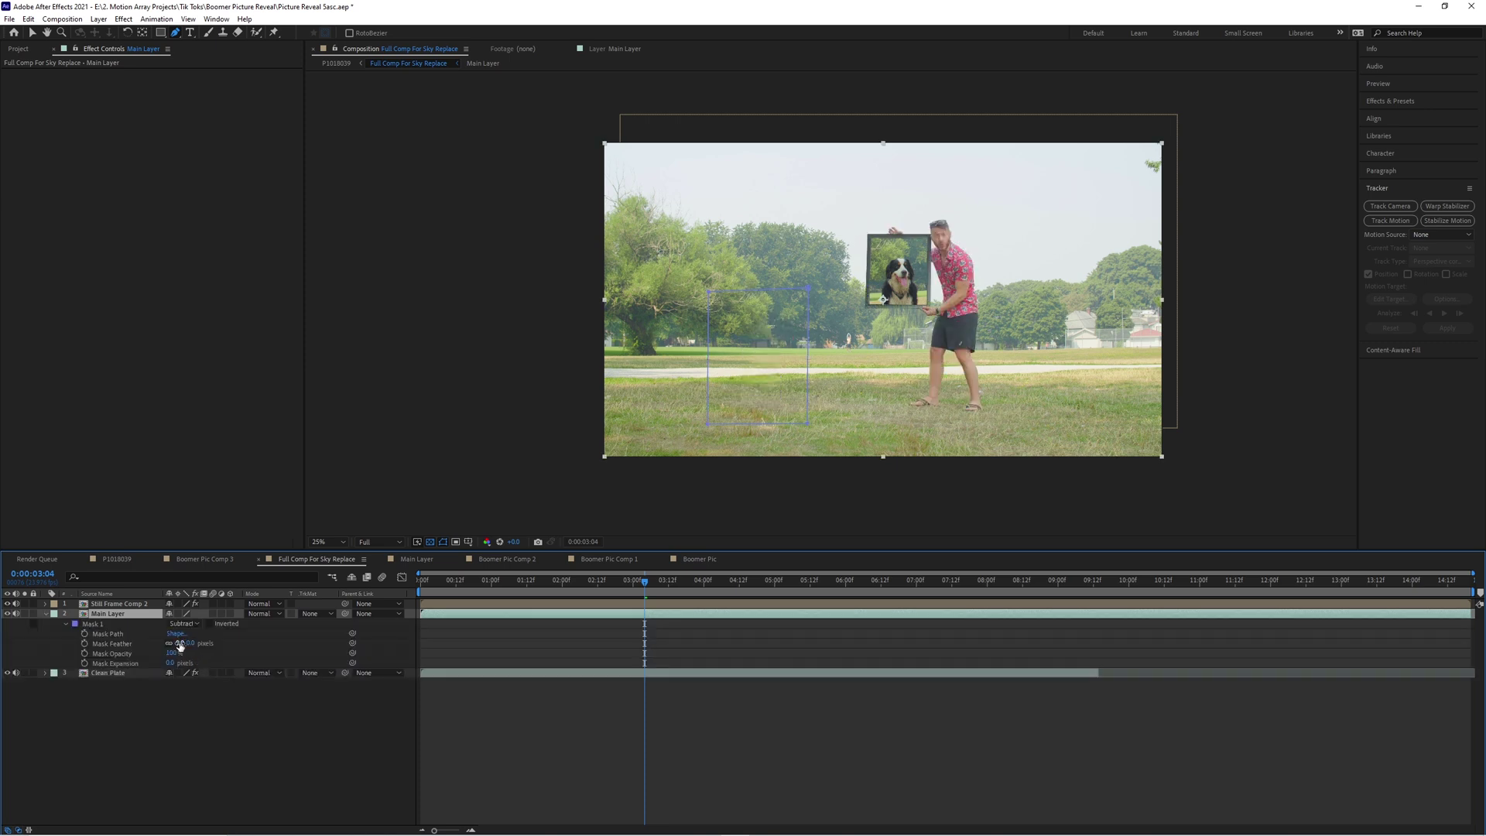
drag(180, 643, 186, 647)
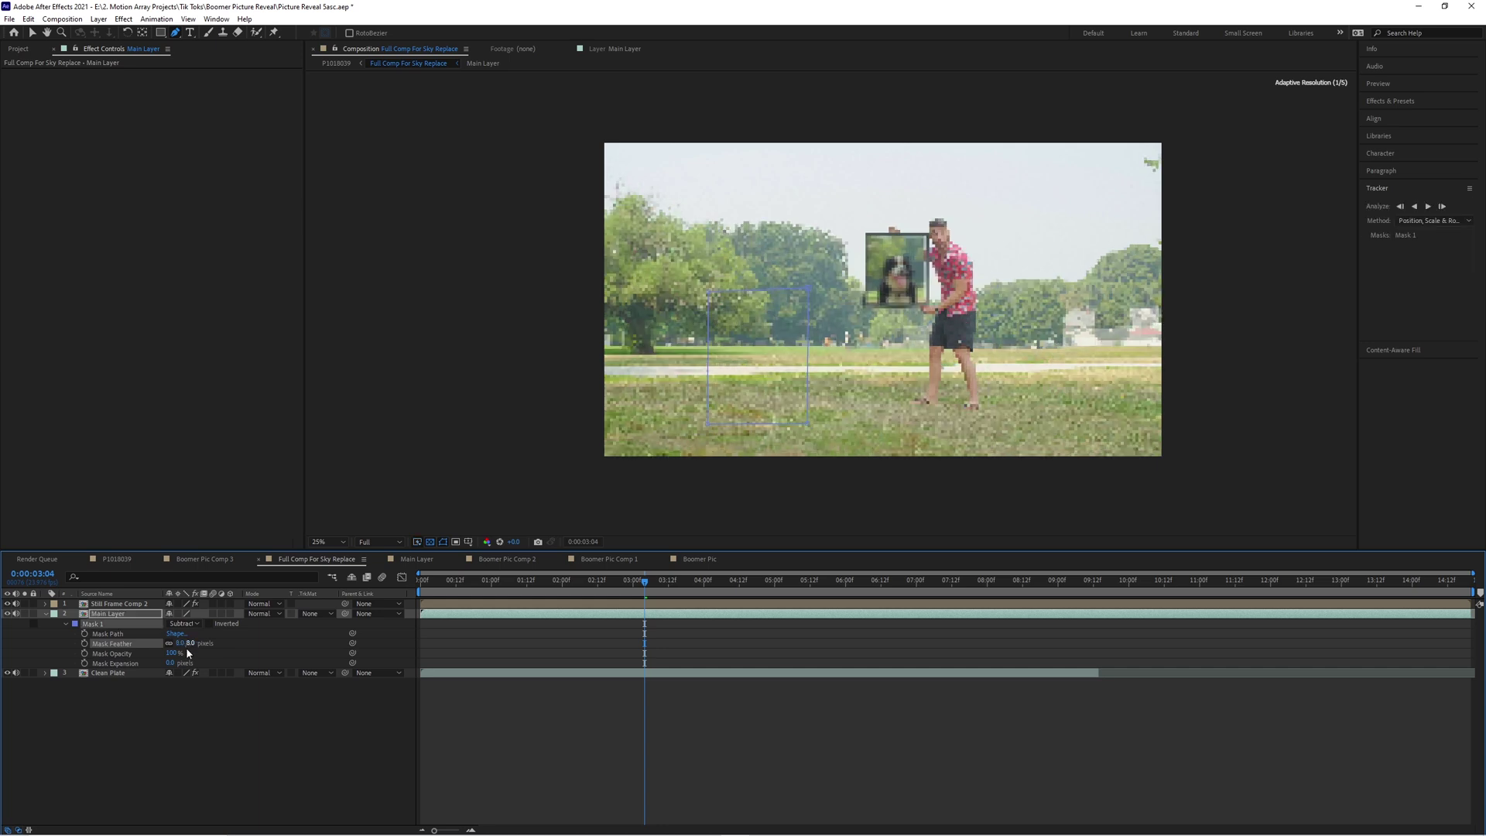
Step: Start keyframing Mask 1's Mask Path at 0:00:04:06, just before the frame reaches the masked area
click(659, 748)
click(97, 626)
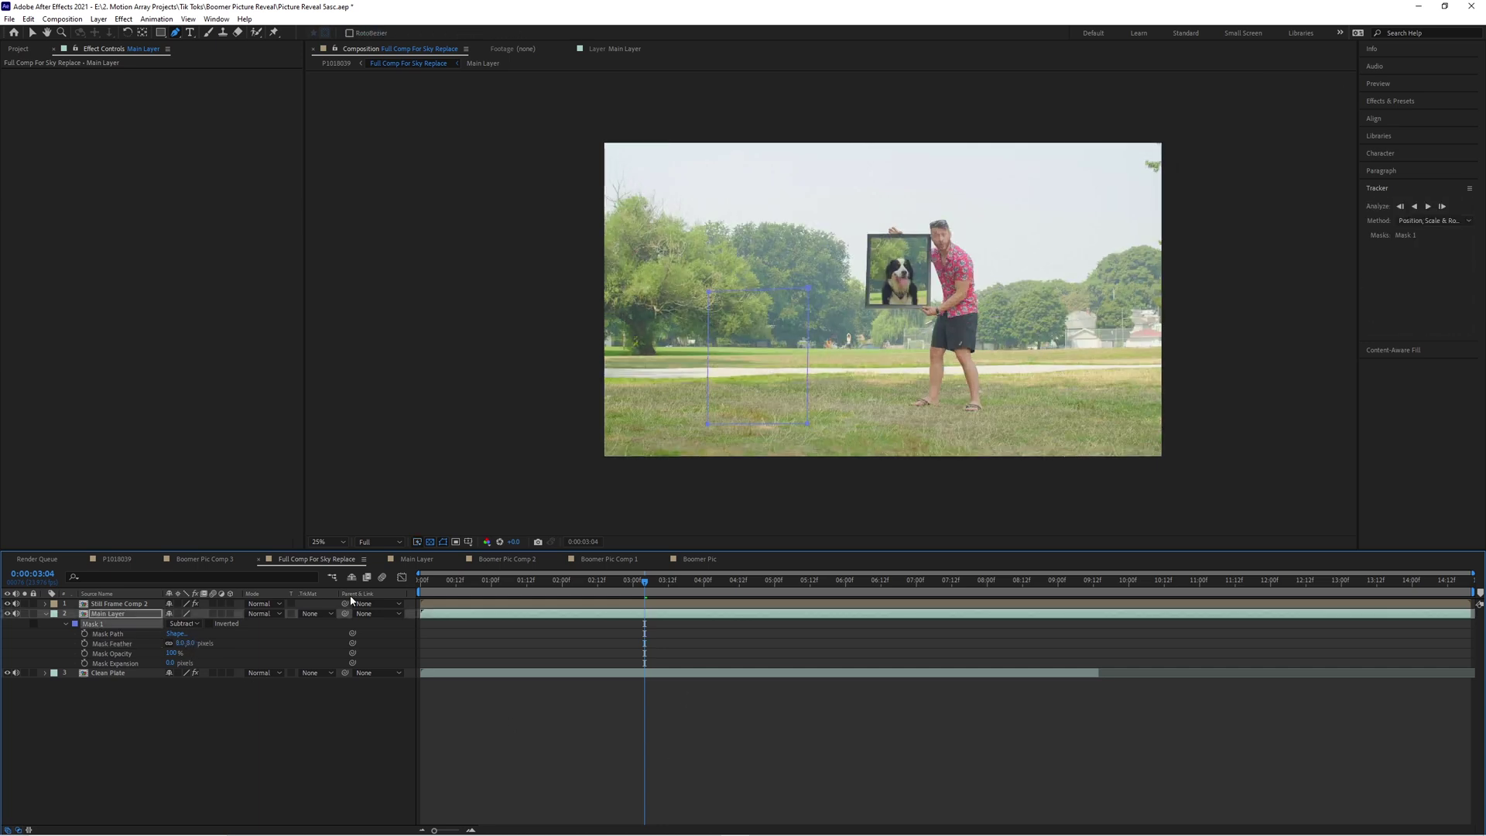
drag(644, 589, 723, 584)
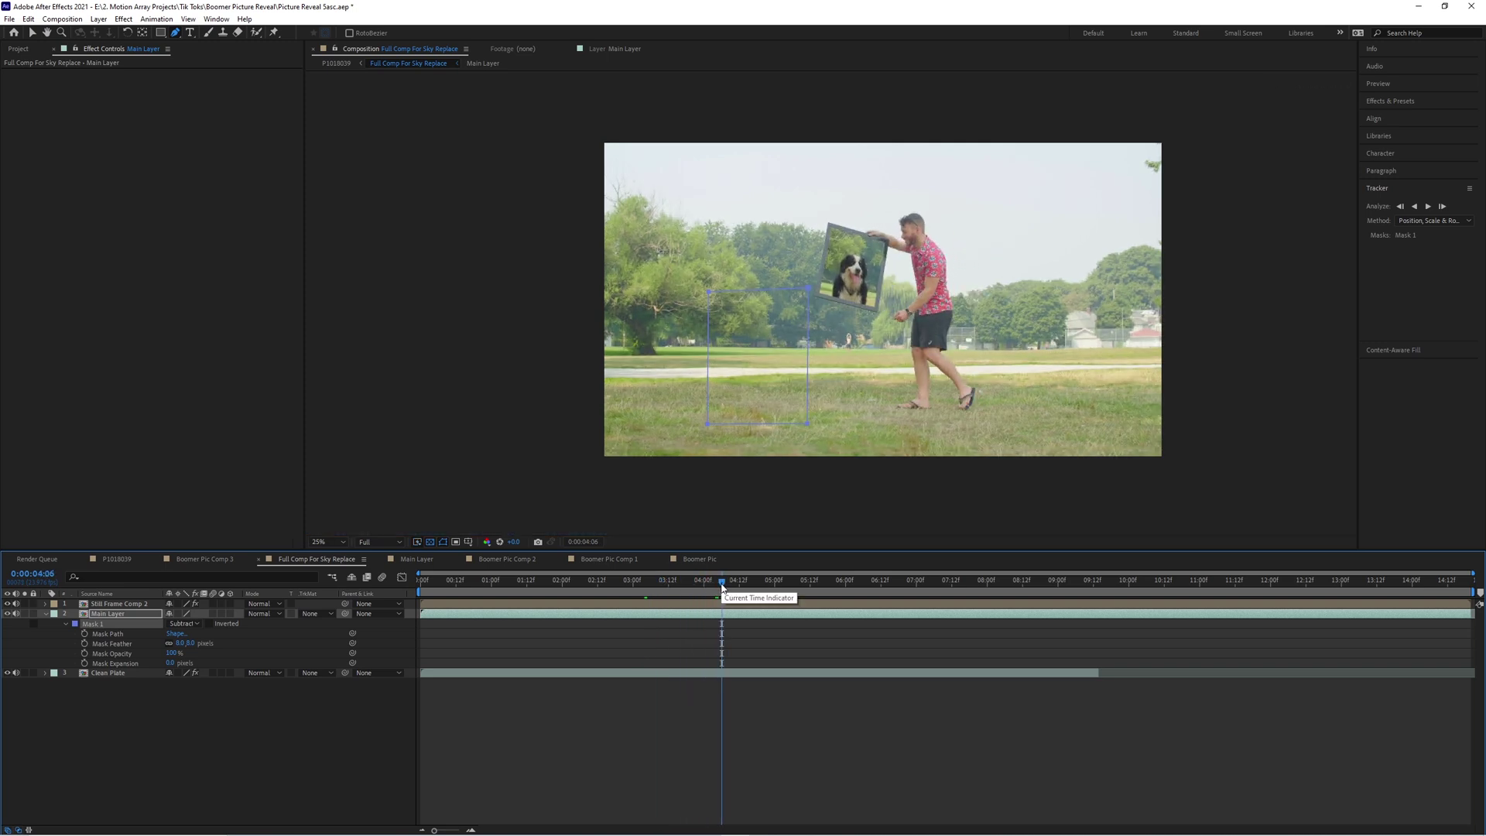
click(85, 635)
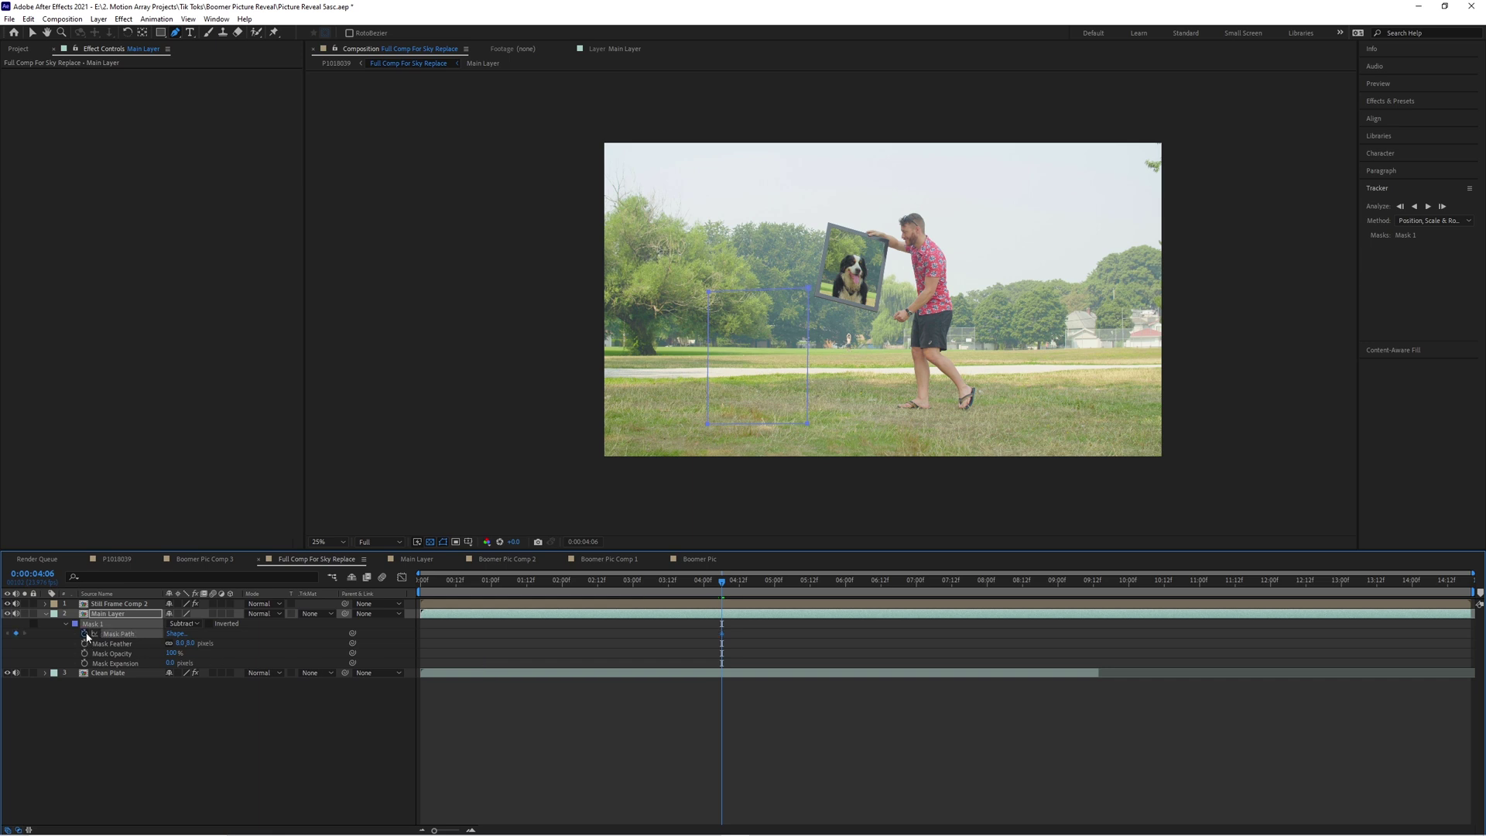
Step: Keyframe the mask's top edge below the picture frame at 0:00:04:09, 0:00:04:16 and 0:00:05:00
drag(726, 586, 736, 585)
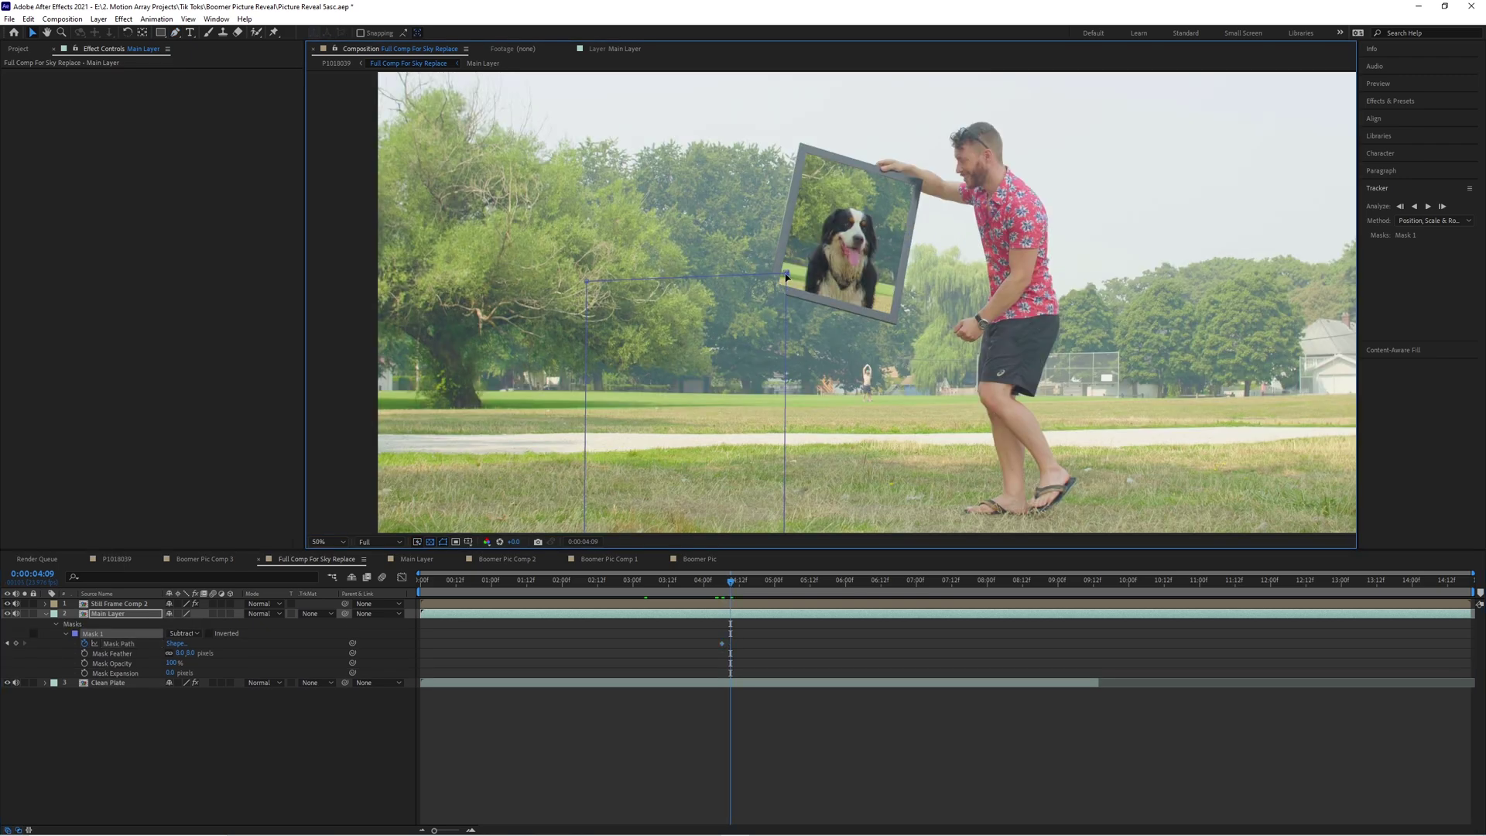
drag(731, 582, 751, 582)
drag(786, 309, 788, 328)
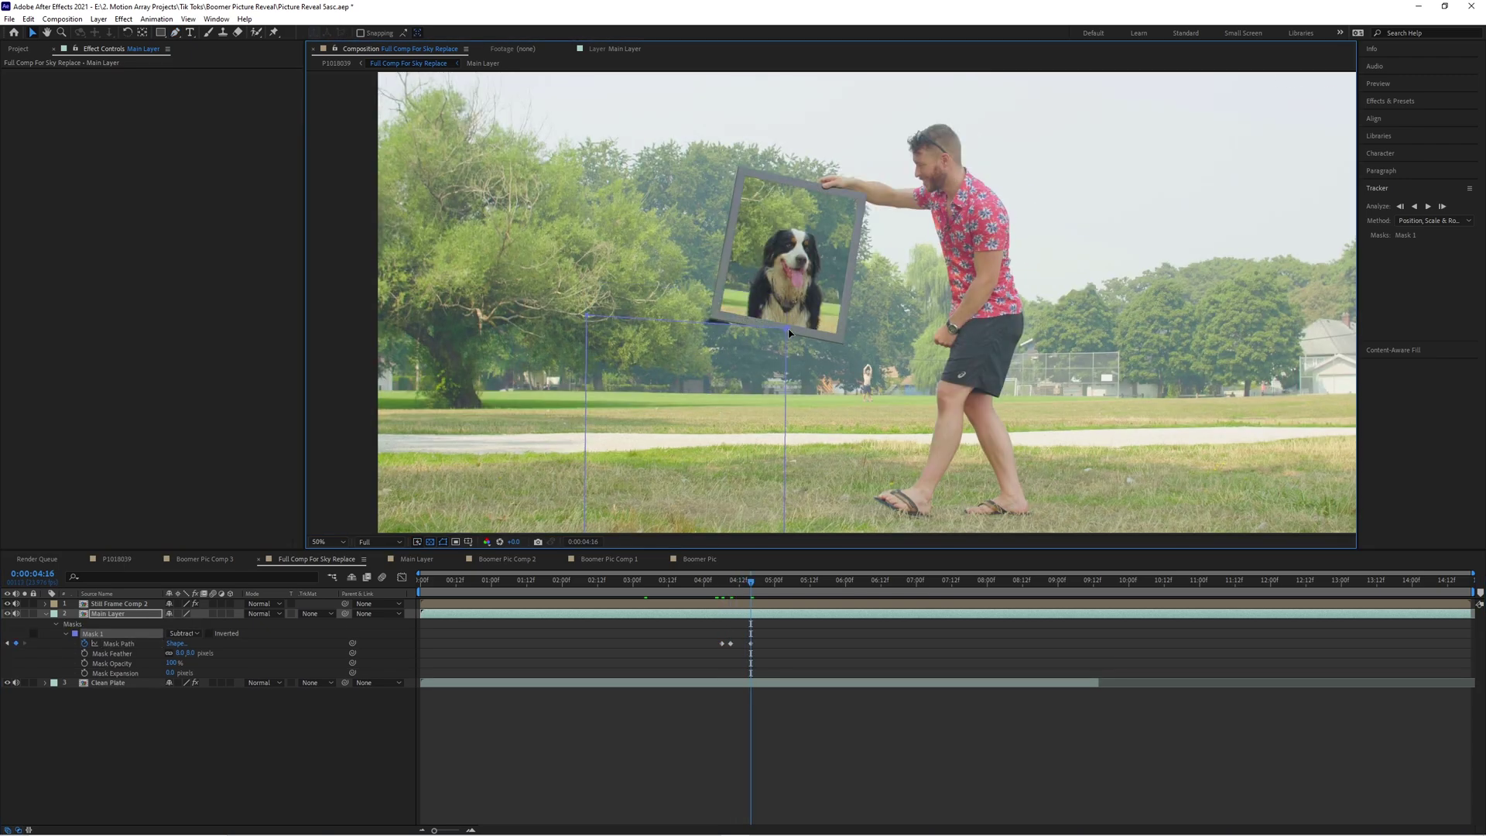
scroll(715, 308, up, 1)
click(748, 622)
drag(750, 582, 775, 582)
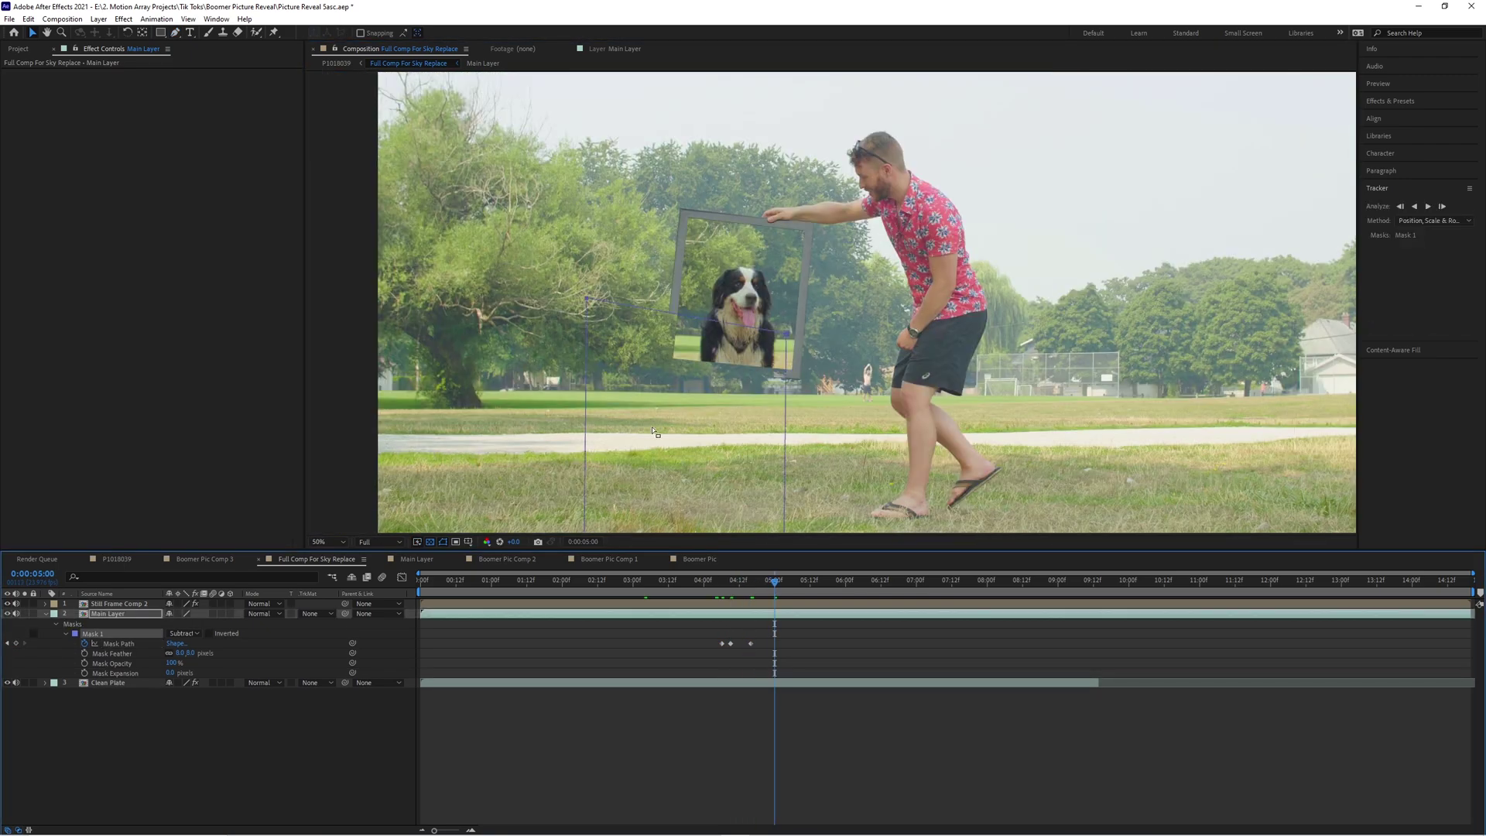
scroll(769, 433, up, 1)
drag(343, 403, 343, 416)
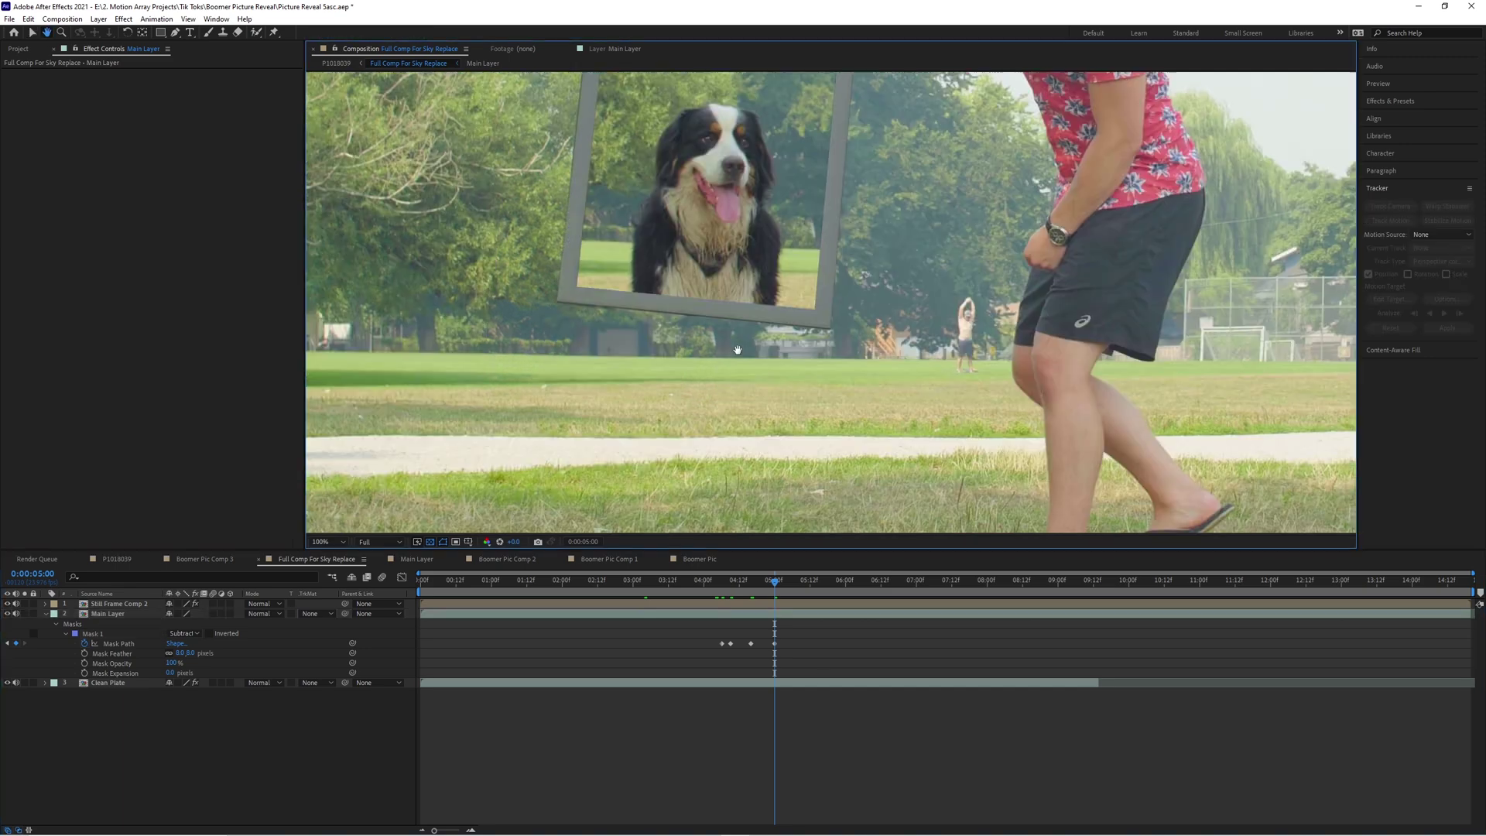
Step: At 0:00:05:10, lower the top edge of Mask 1 so it clears the picture frame's bottom edge
drag(775, 582, 804, 582)
scroll(746, 503, down, 1)
click(93, 633)
drag(805, 316, 816, 368)
scroll(816, 369, up, 1)
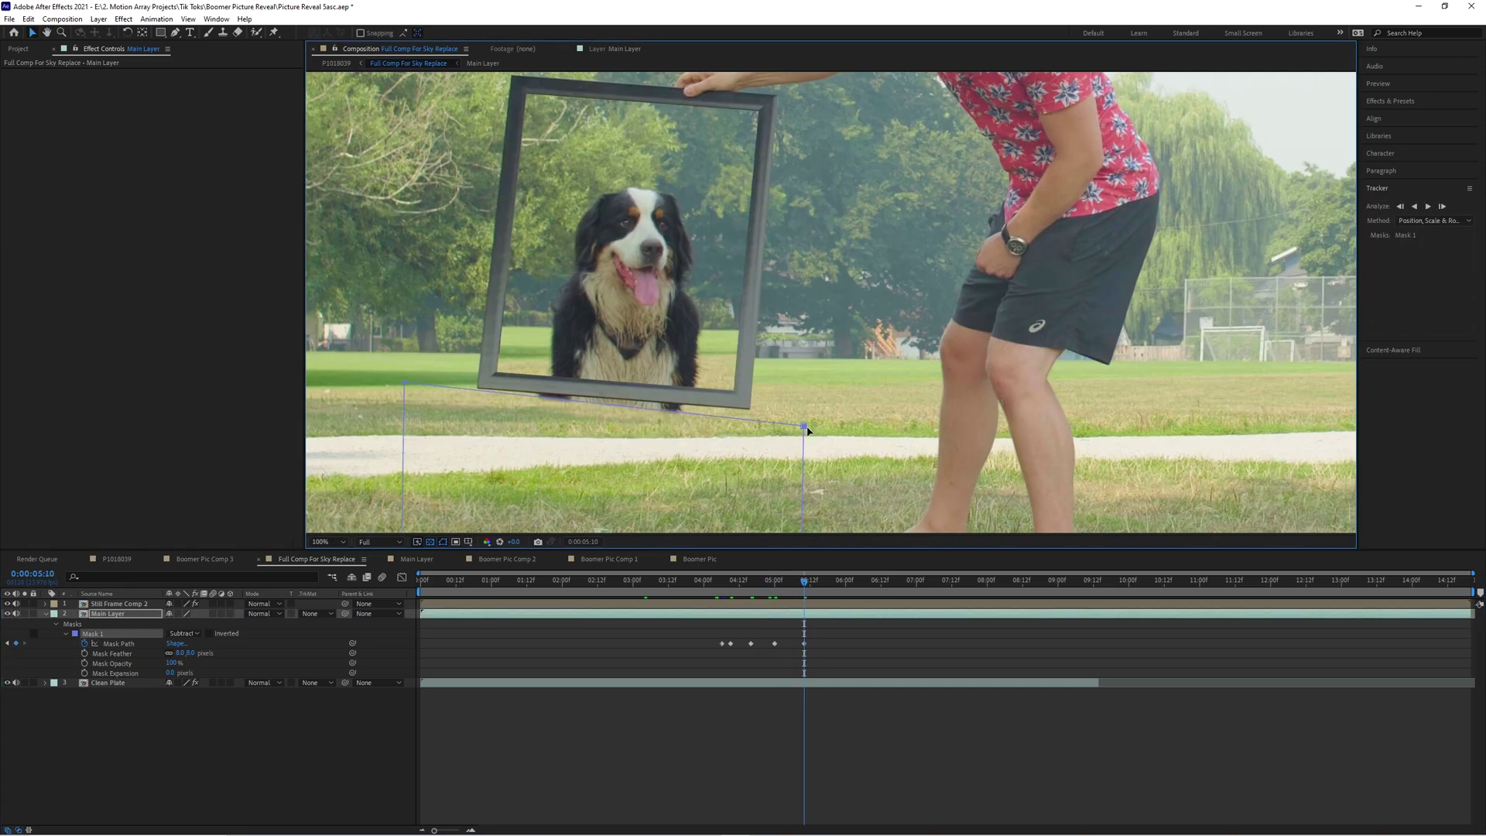
click(879, 773)
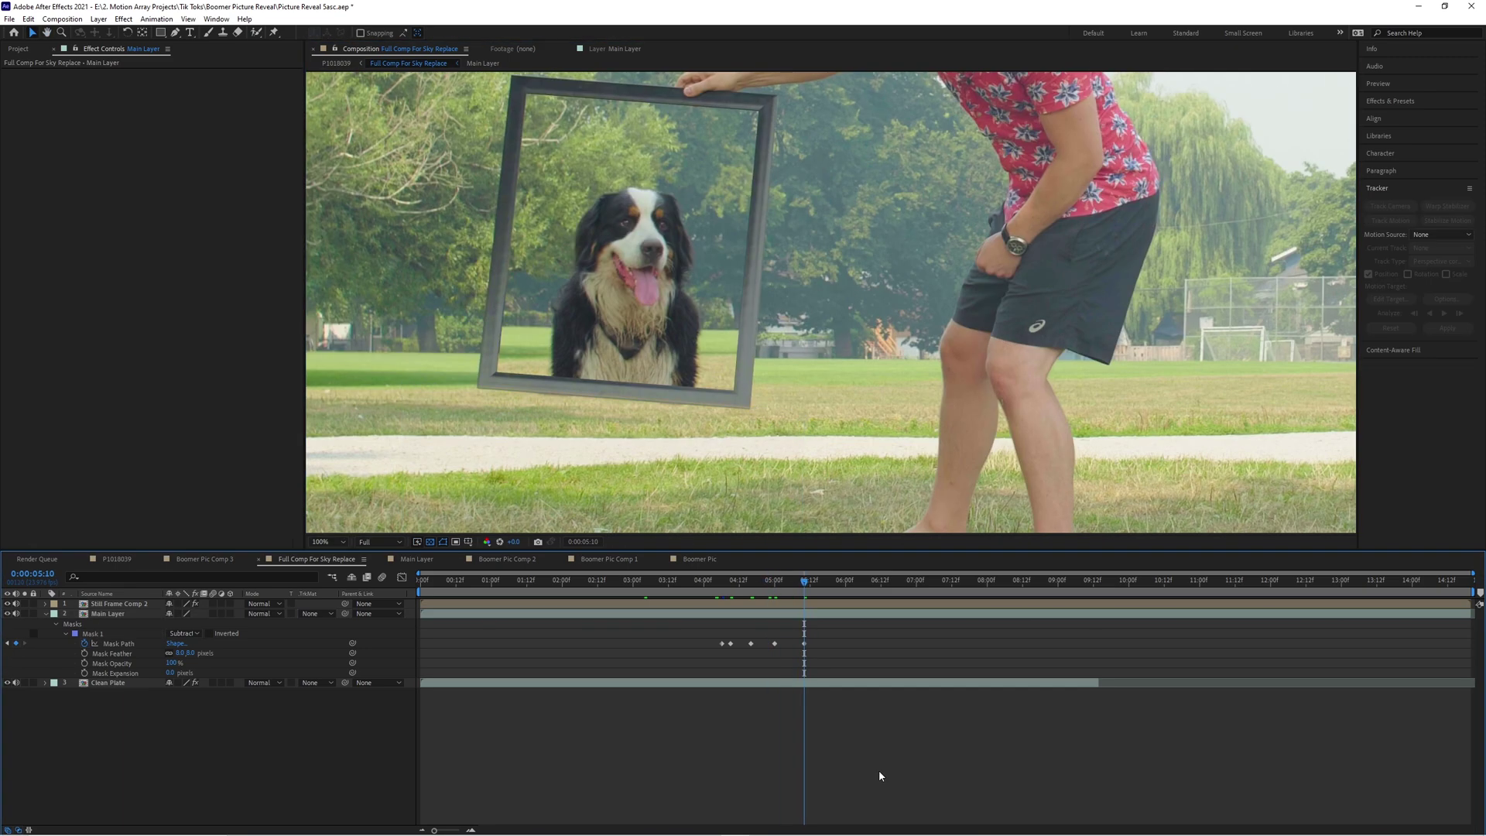
Step: At 0:00:05:16, widen Mask 1 and align its top corners with the slanted bottom edge of the picture frame
click(93, 634)
scroll(842, 287, down, 1)
drag(804, 582, 821, 582)
drag(820, 334, 936, 226)
scroll(771, 313, up, 2)
drag(1066, 342, 1065, 330)
drag(374, 282, 376, 284)
click(255, 728)
click(93, 633)
drag(774, 309, 852, 310)
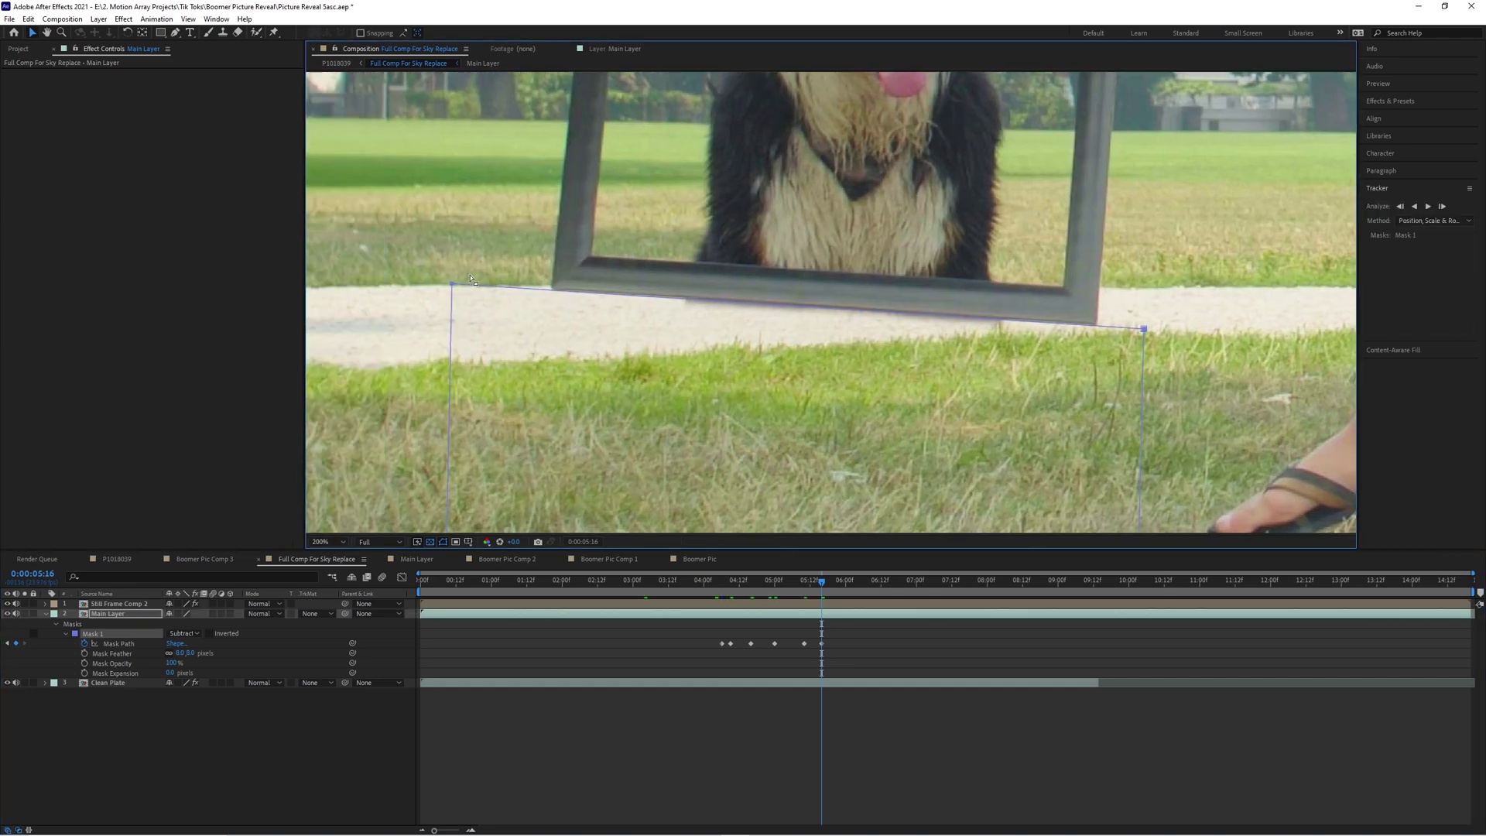
drag(1148, 329, 1148, 323)
click(717, 727)
Step: At 0:00:05:23, move Mask 1's top corners down to follow the bottom edge of the picture frame
drag(822, 582, 843, 582)
click(93, 633)
drag(1148, 325, 1148, 403)
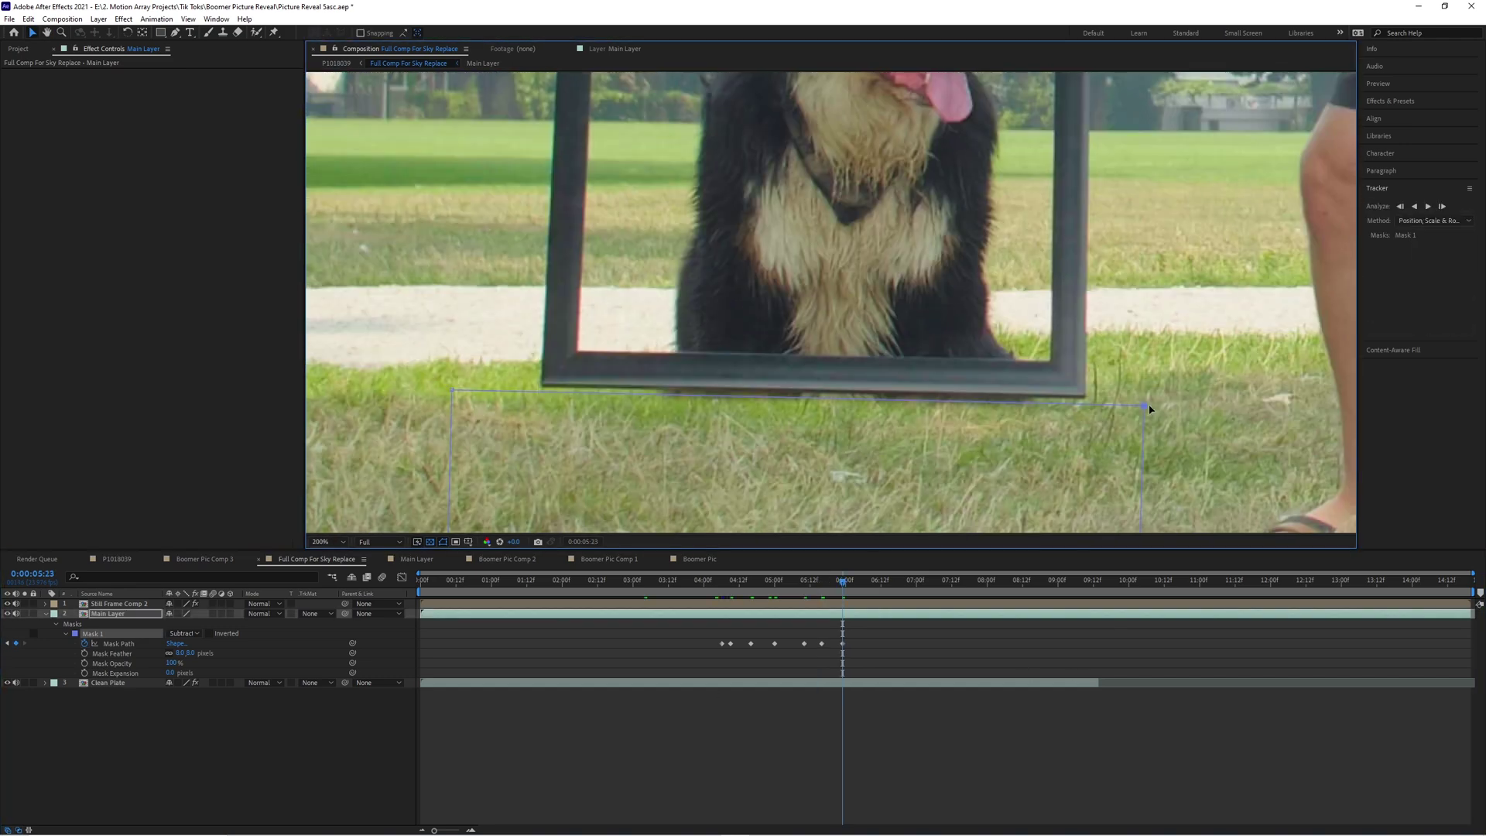
drag(451, 368, 452, 382)
Step: Keyframe Mask 1's top edge along the bottom of the lowering picture frame at 0:00:06:11 and 0:00:07:03
key(comma)
key(comma)
key(Page_Down)
key(Page_Down)
key(Page_Down)
key(Page_Down)
key(Page_Down)
key(Page_Down)
key(Page_Down)
key(Page_Down)
key(Page_Down)
key(Page_Down)
key(Page_Down)
key(Page_Down)
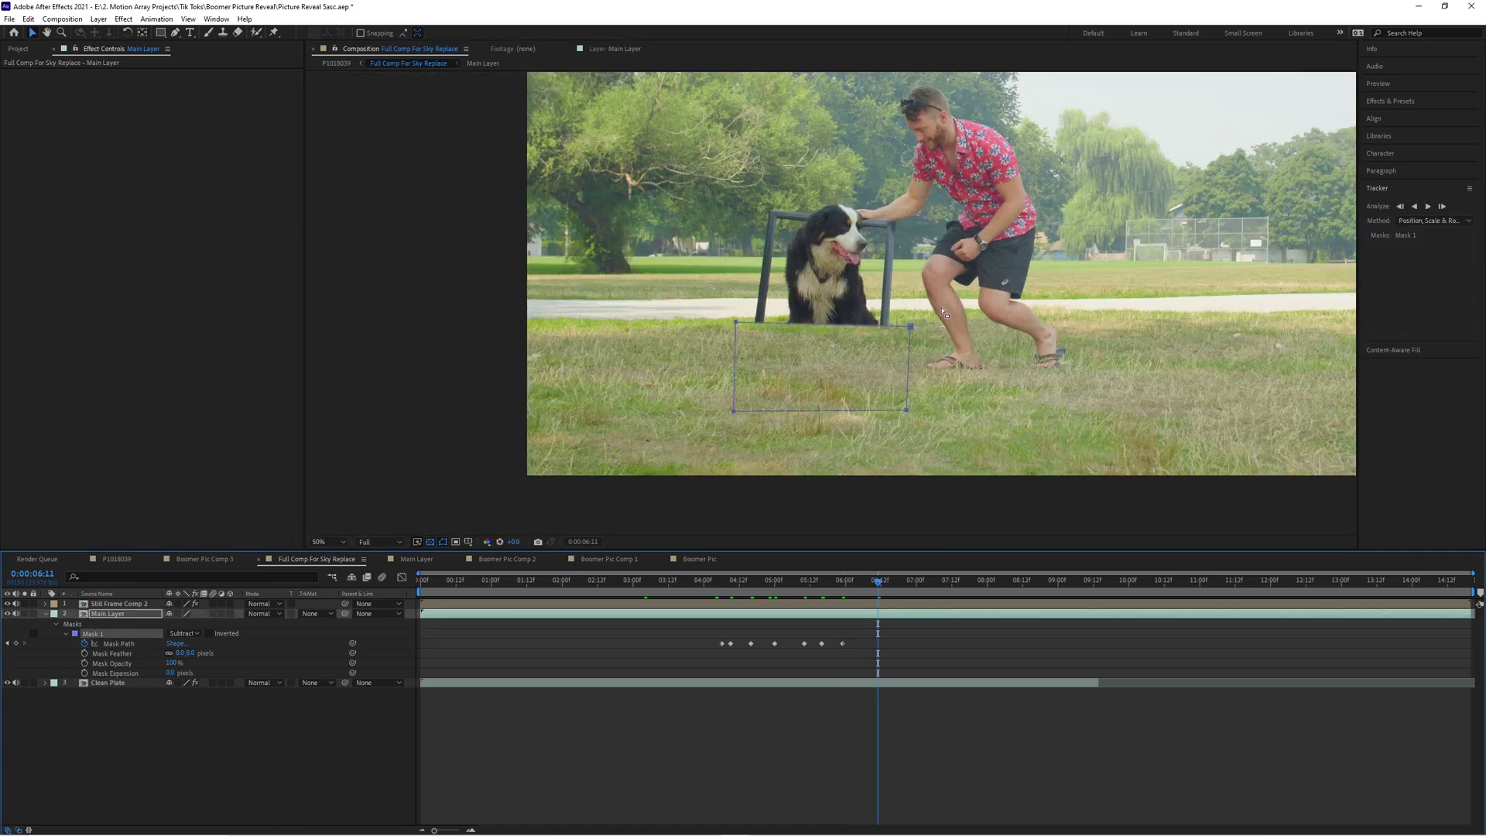
key(period)
drag(878, 582, 925, 582)
drag(990, 403, 962, 436)
drag(641, 394, 645, 435)
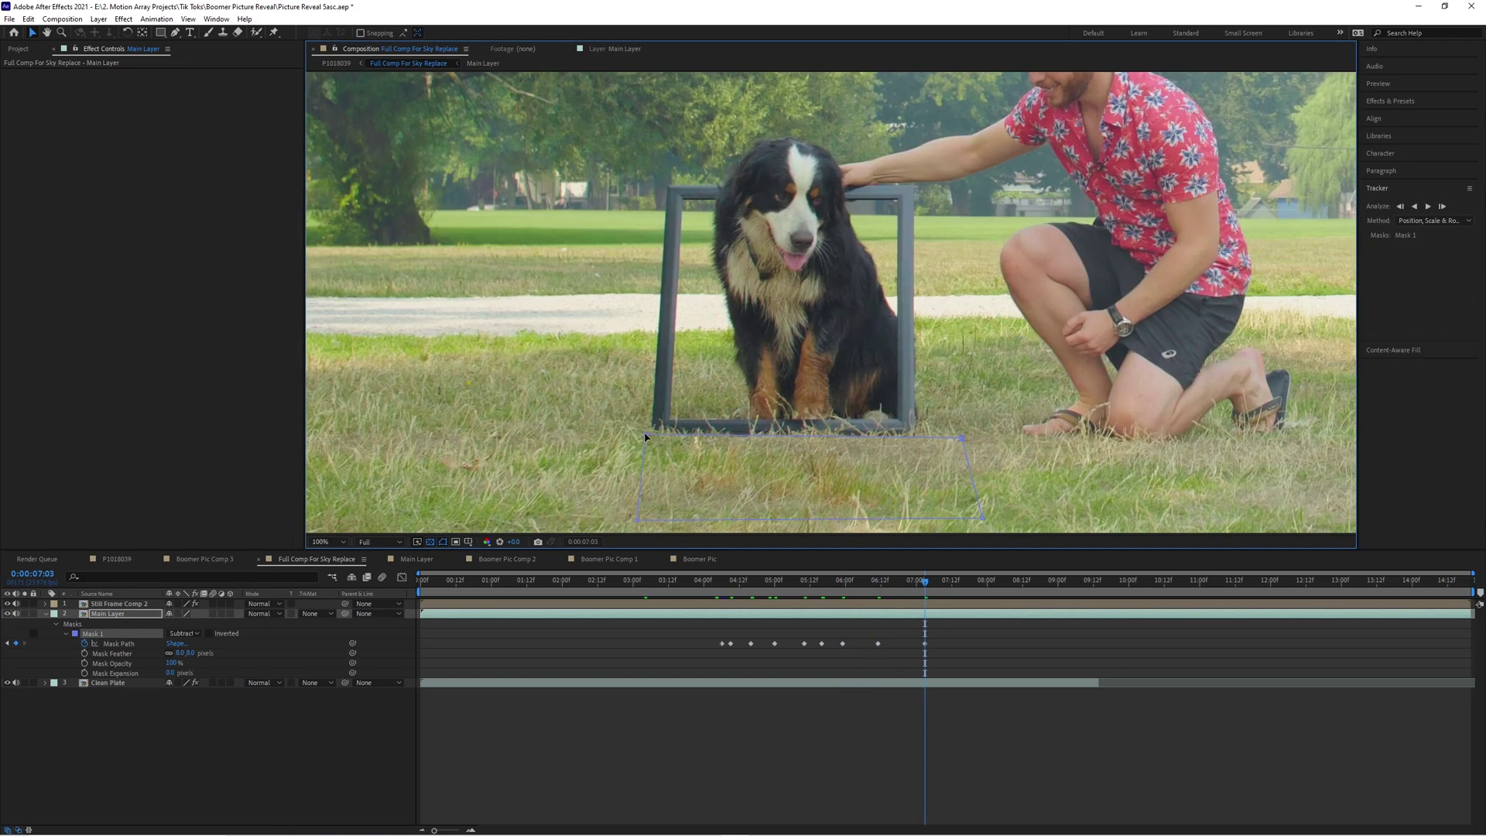
Step: Go to 0:00:07:08, examine the dog's fur beside the picture frame's right edge, and select the Main Layer
click(945, 758)
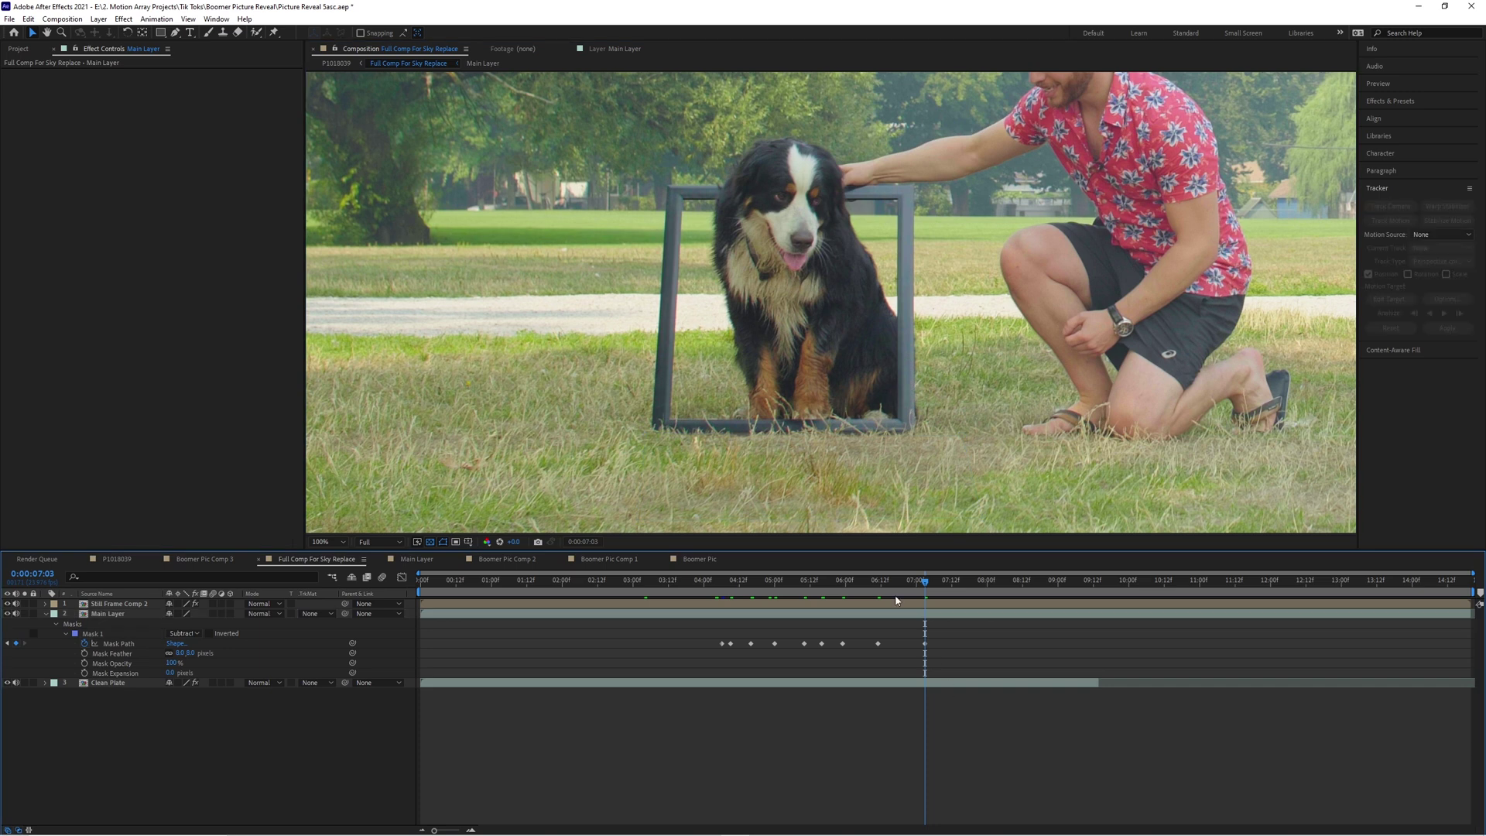
drag(927, 584, 947, 581)
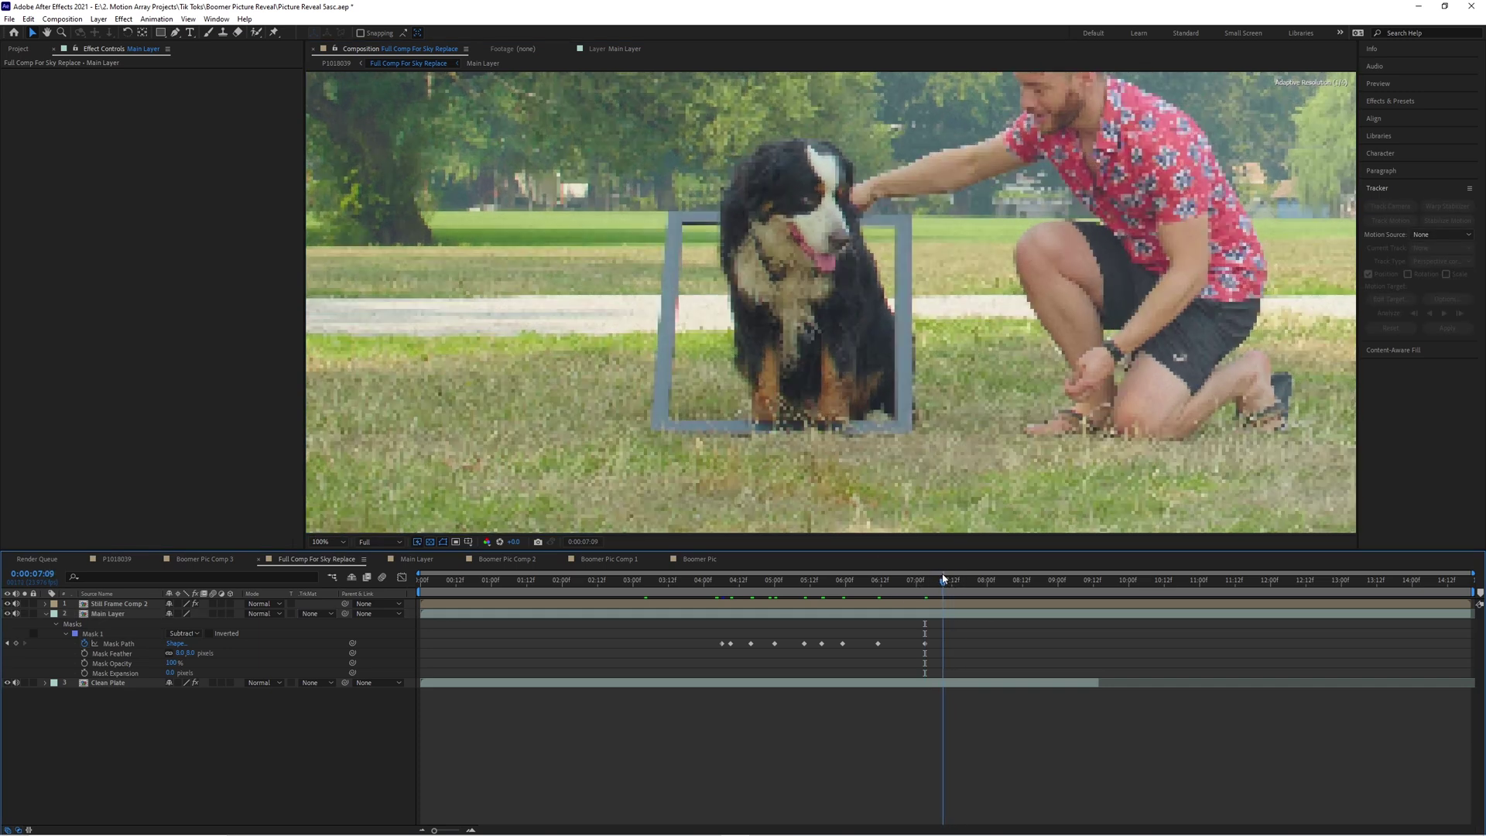
key(Page_Up)
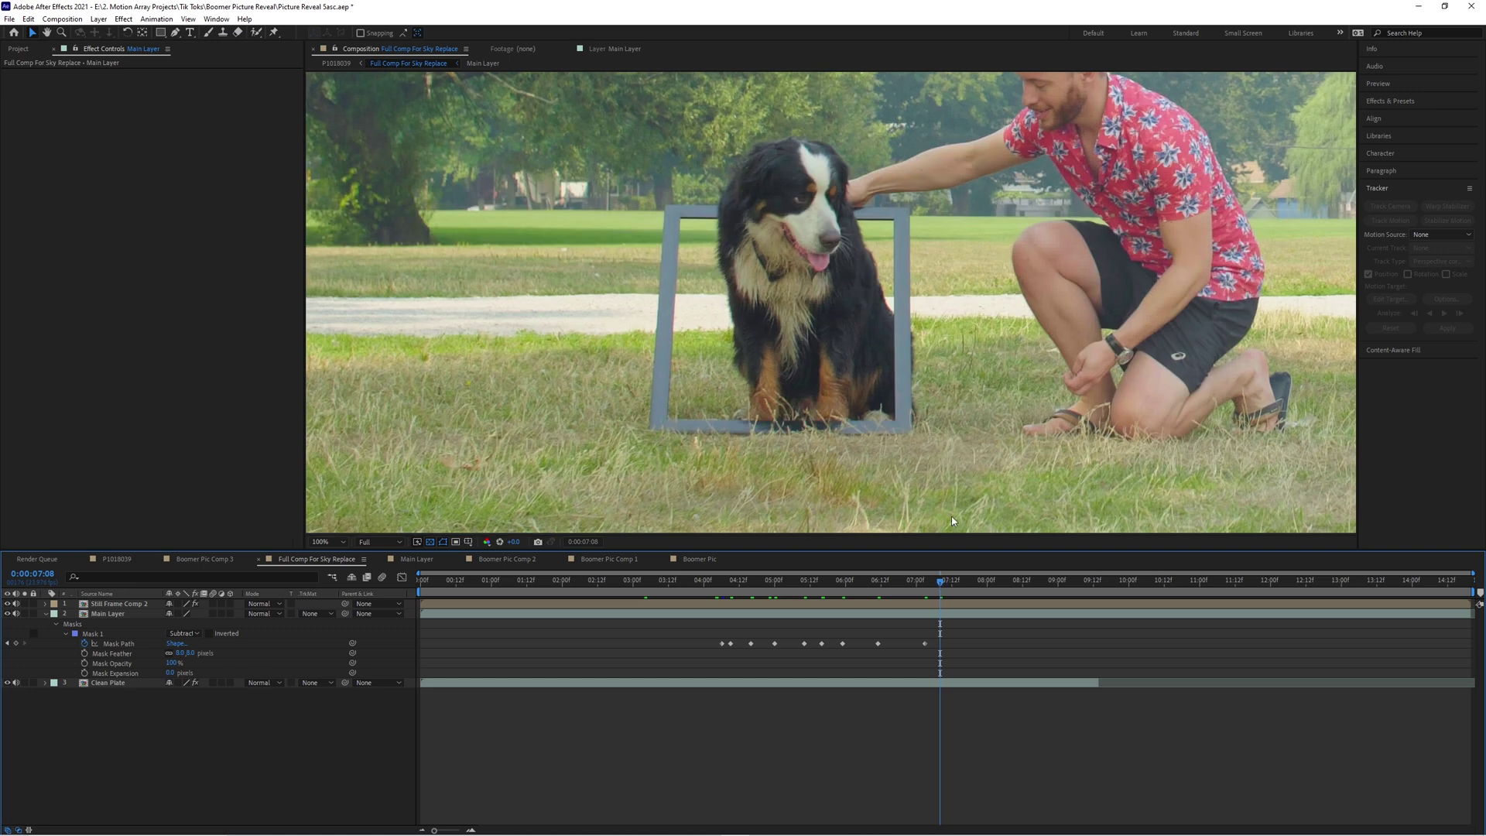
key(period)
drag(1003, 392, 884, 384)
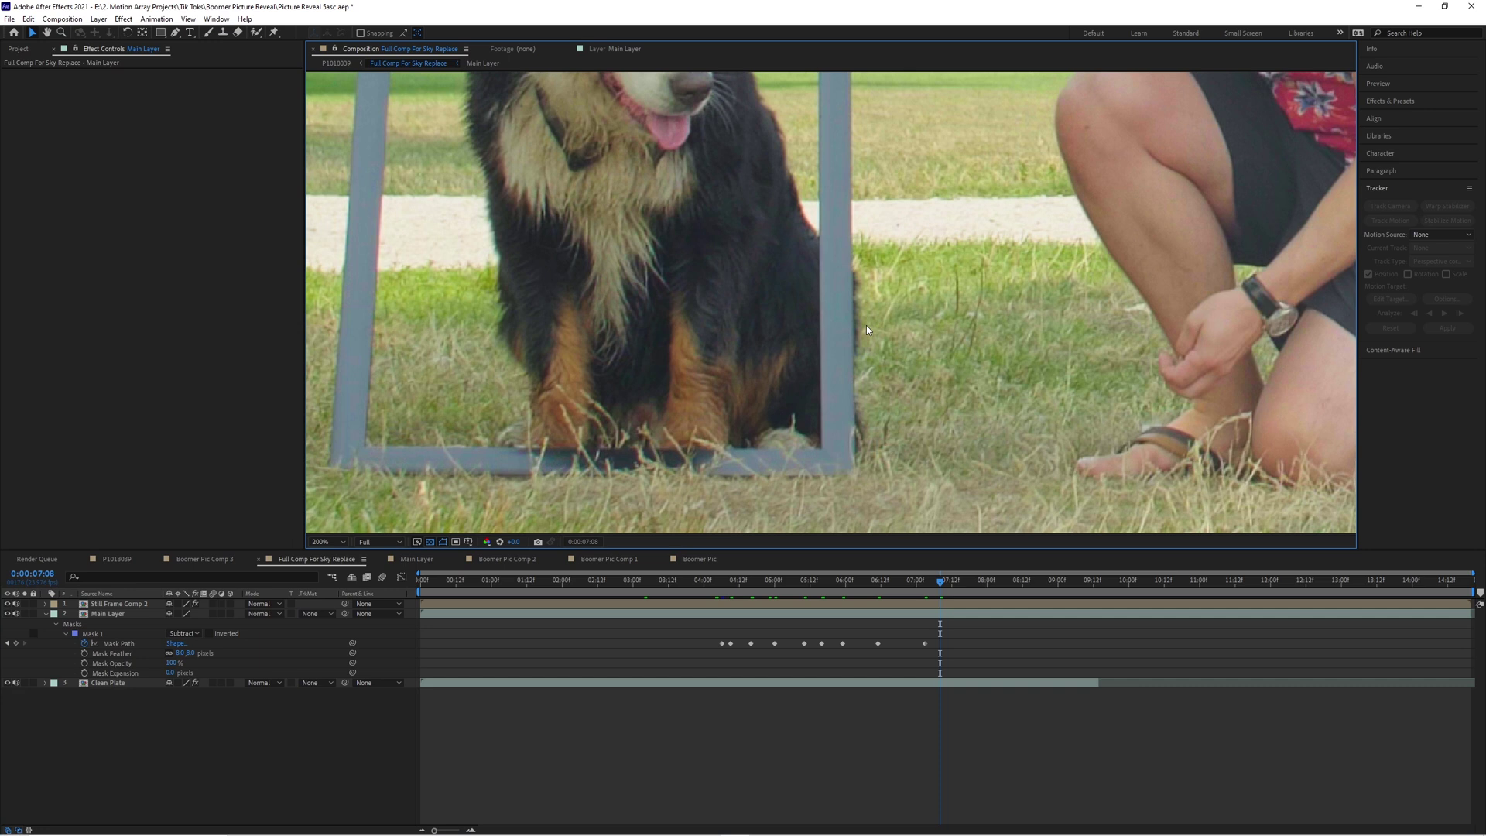
key(comma)
click(881, 615)
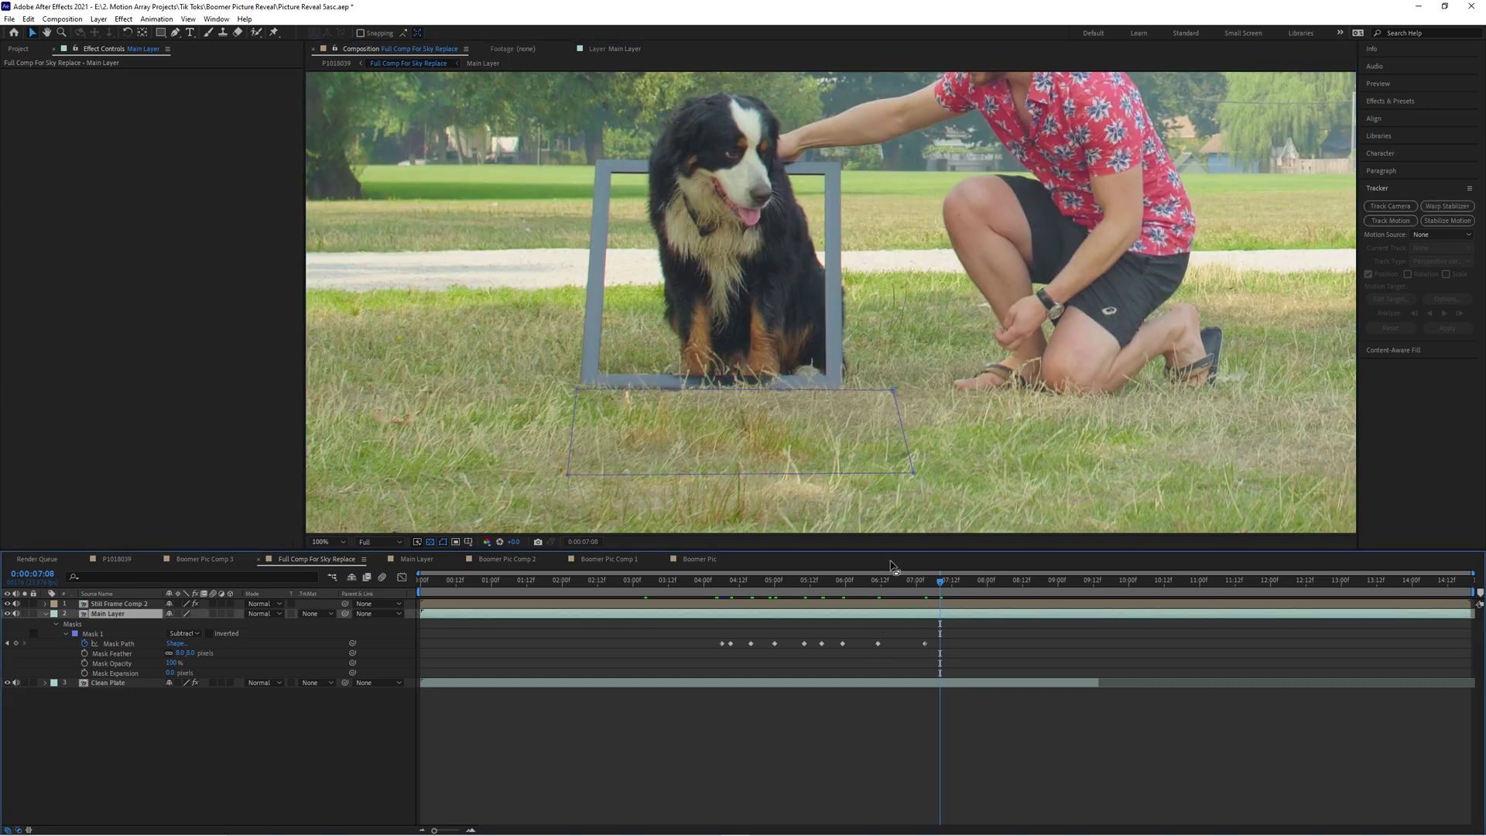
mouse_move(861, 394)
mouse_down()
mouse_move(859, 352)
mouse_move(885, 392)
mouse_up()
key(v)
click(96, 640)
click(98, 643)
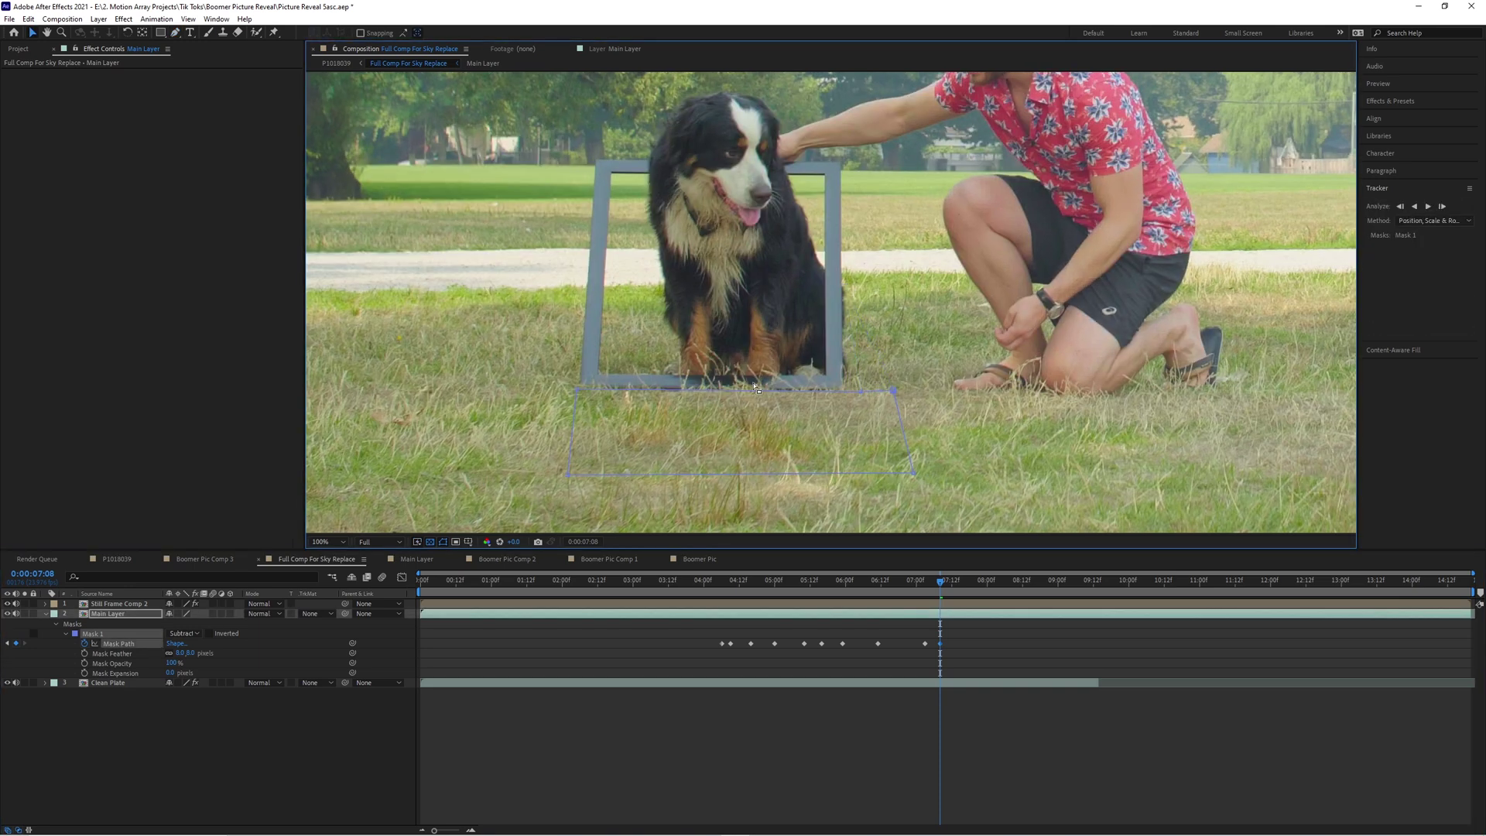
click(709, 504)
Step: Draw a four-point Subtract mask on the Main Layer just outside the picture frame's lower right side and feather its edge
click(915, 614)
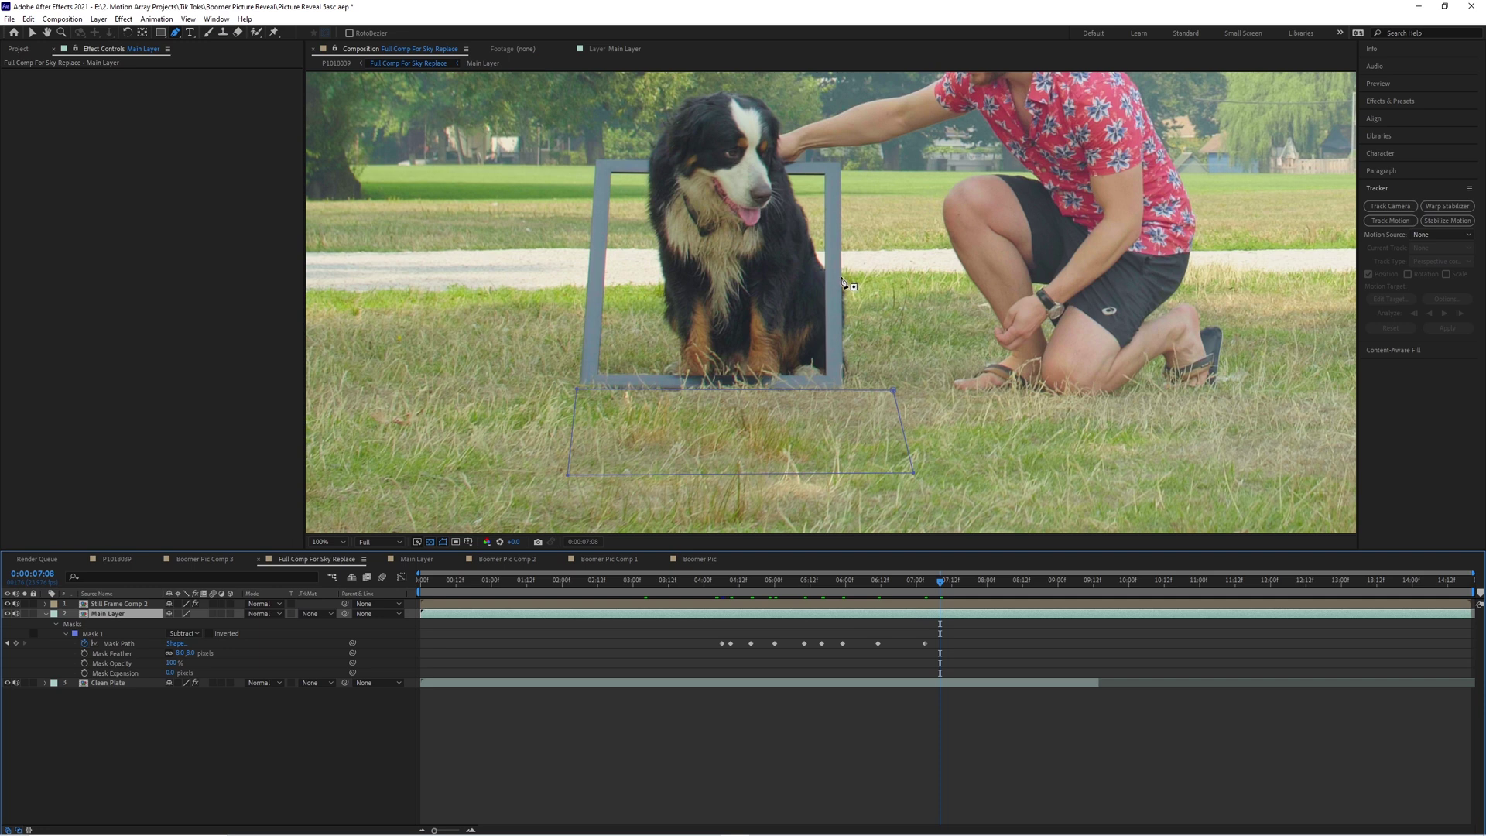
click(842, 277)
click(843, 401)
click(185, 683)
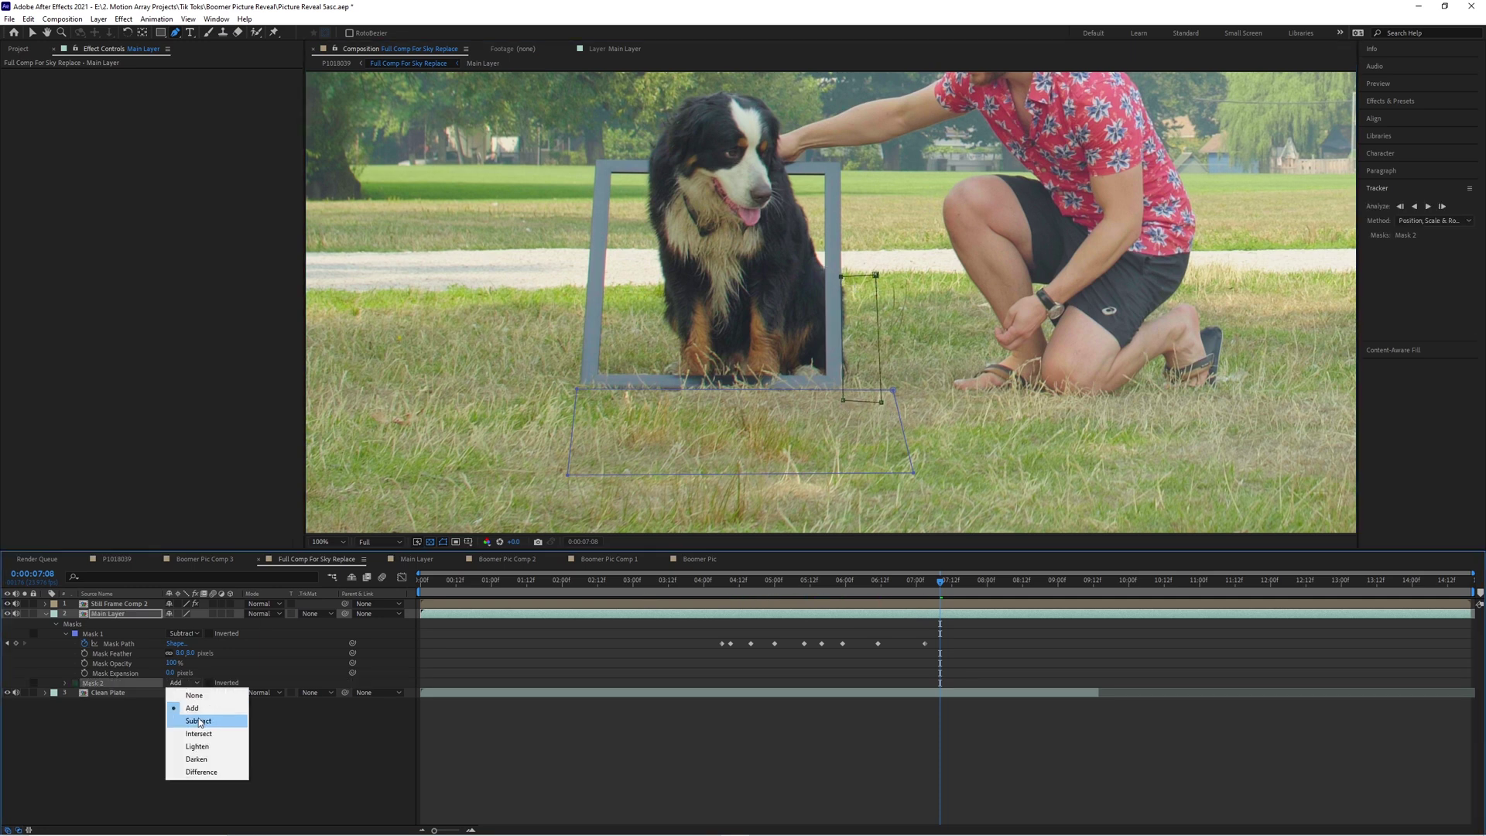
key(m)
key(m)
drag(180, 693, 202, 692)
click(595, 702)
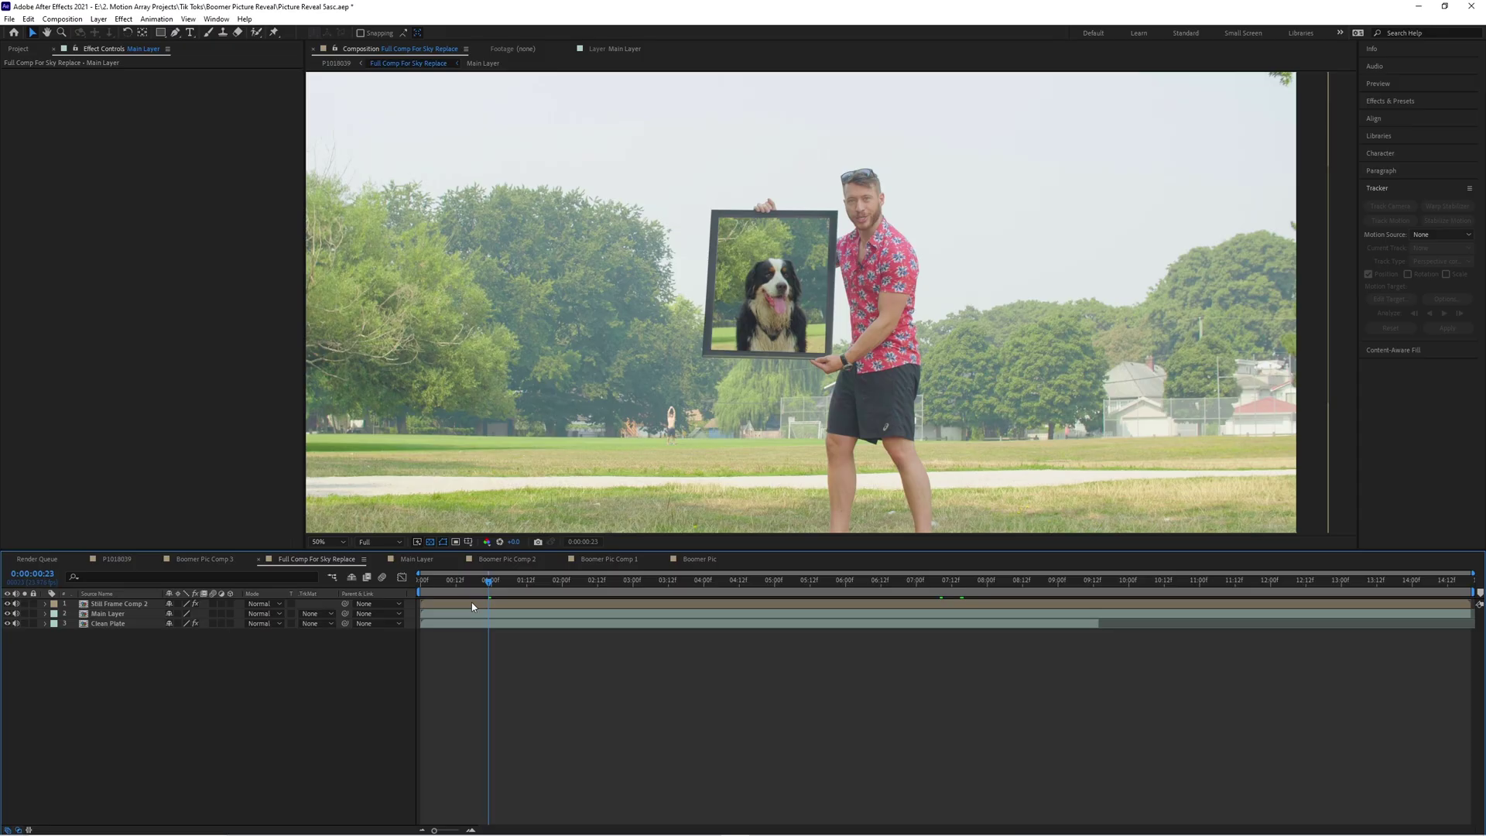
Step: Open Still Frame Comp 2 and add a white solid layer above Still Frame Comp 1
double_click(472, 604)
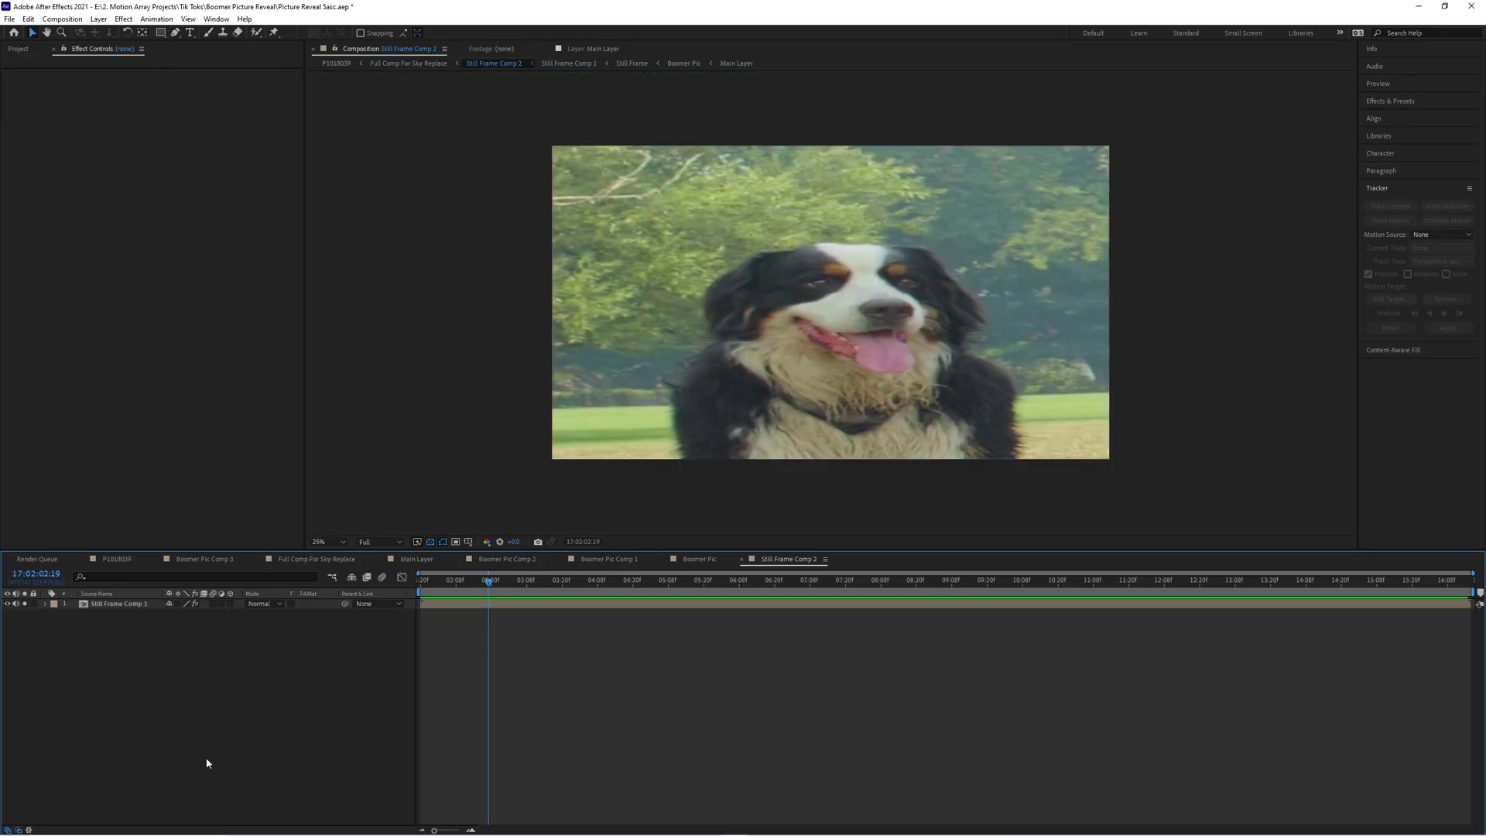
right_click(206, 764)
mouse_move(253, 611)
click(388, 653)
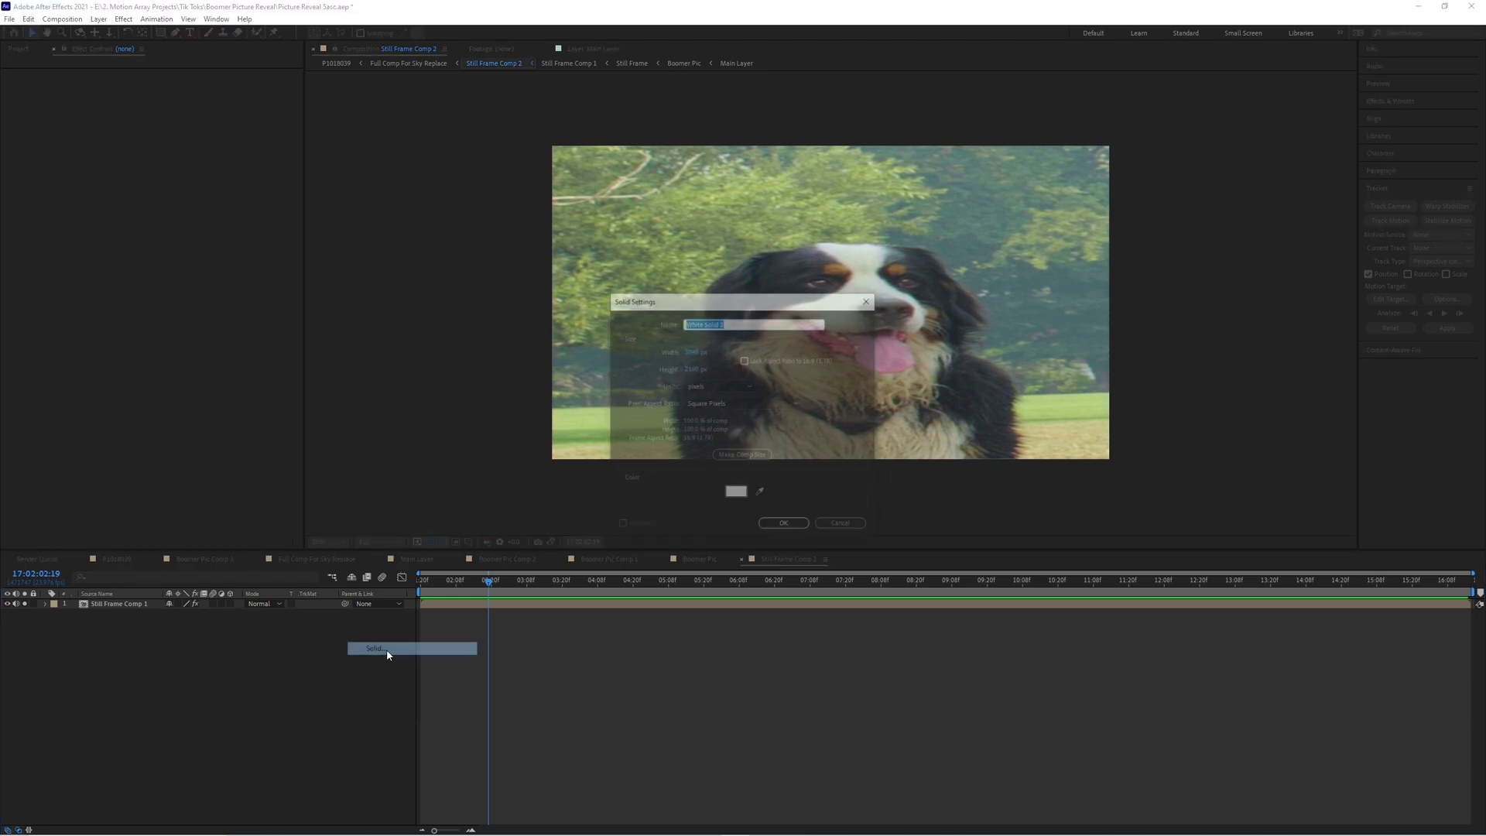
click(785, 526)
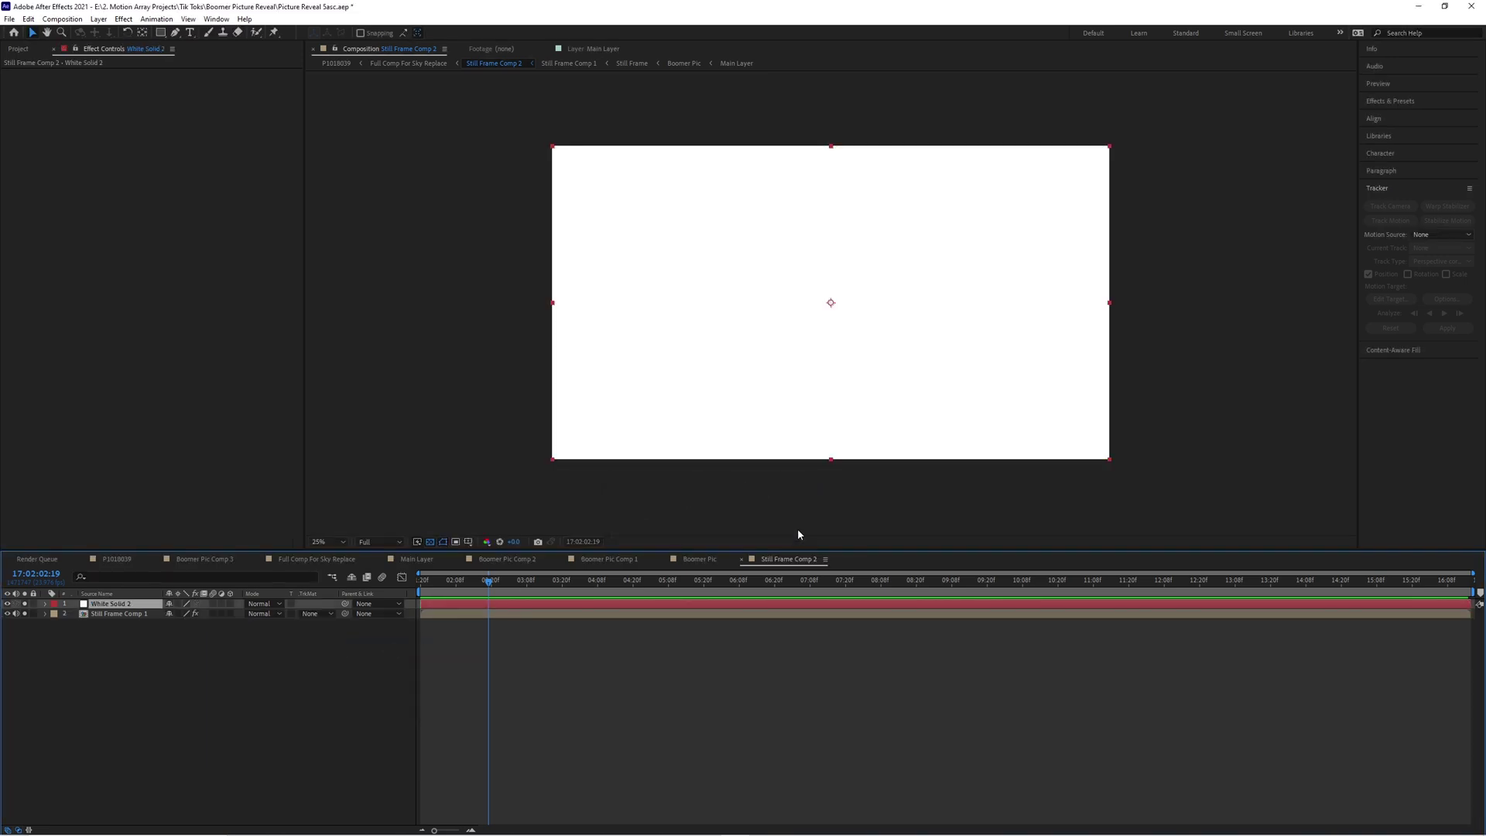
Step: Mask the white solid to a wide four-point diagonal band across the dog picture and feather the mask about 400 pixels
click(507, 466)
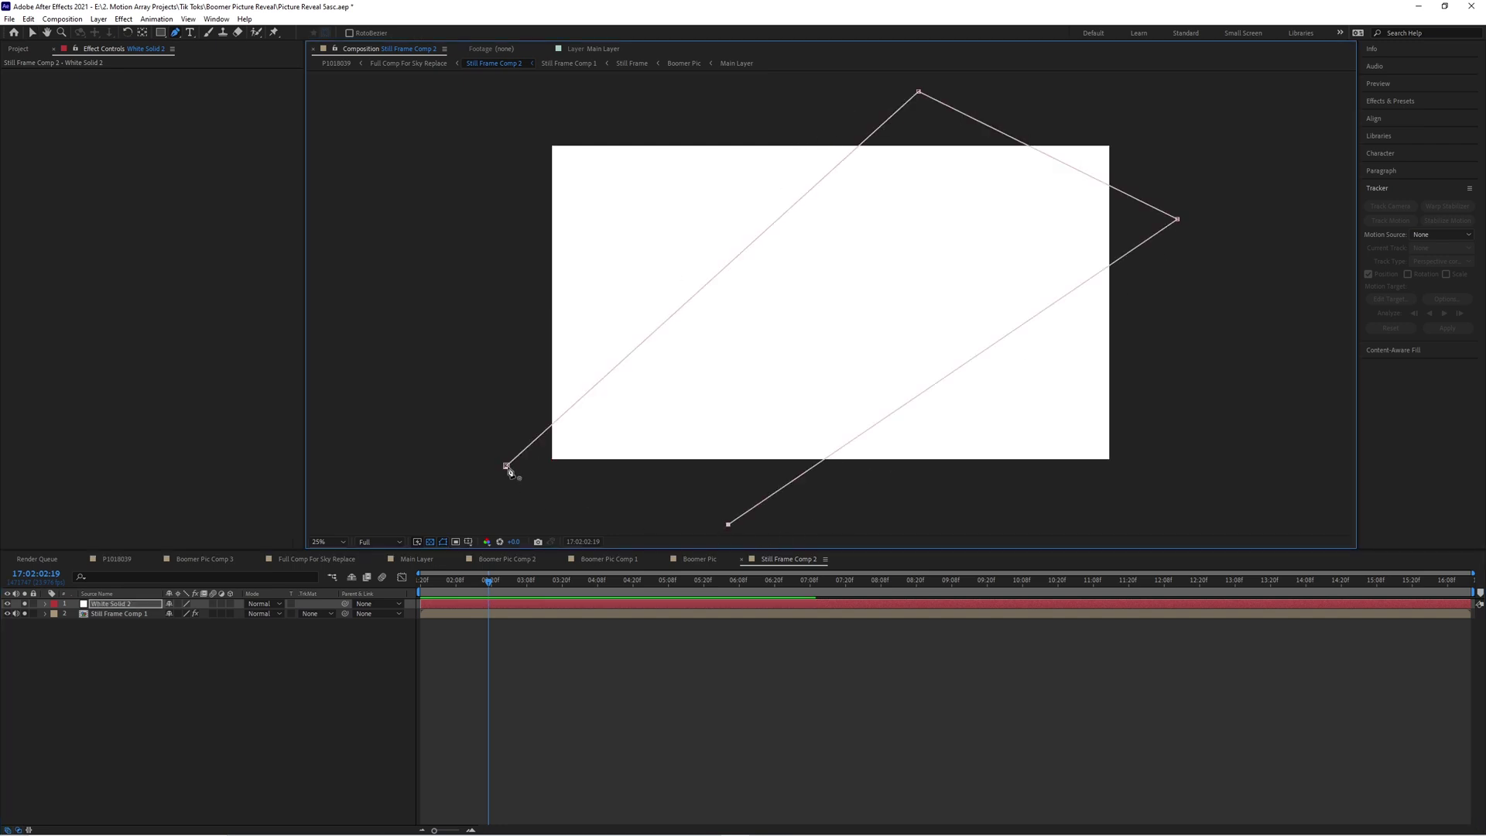
click(507, 467)
key(m)
key(m)
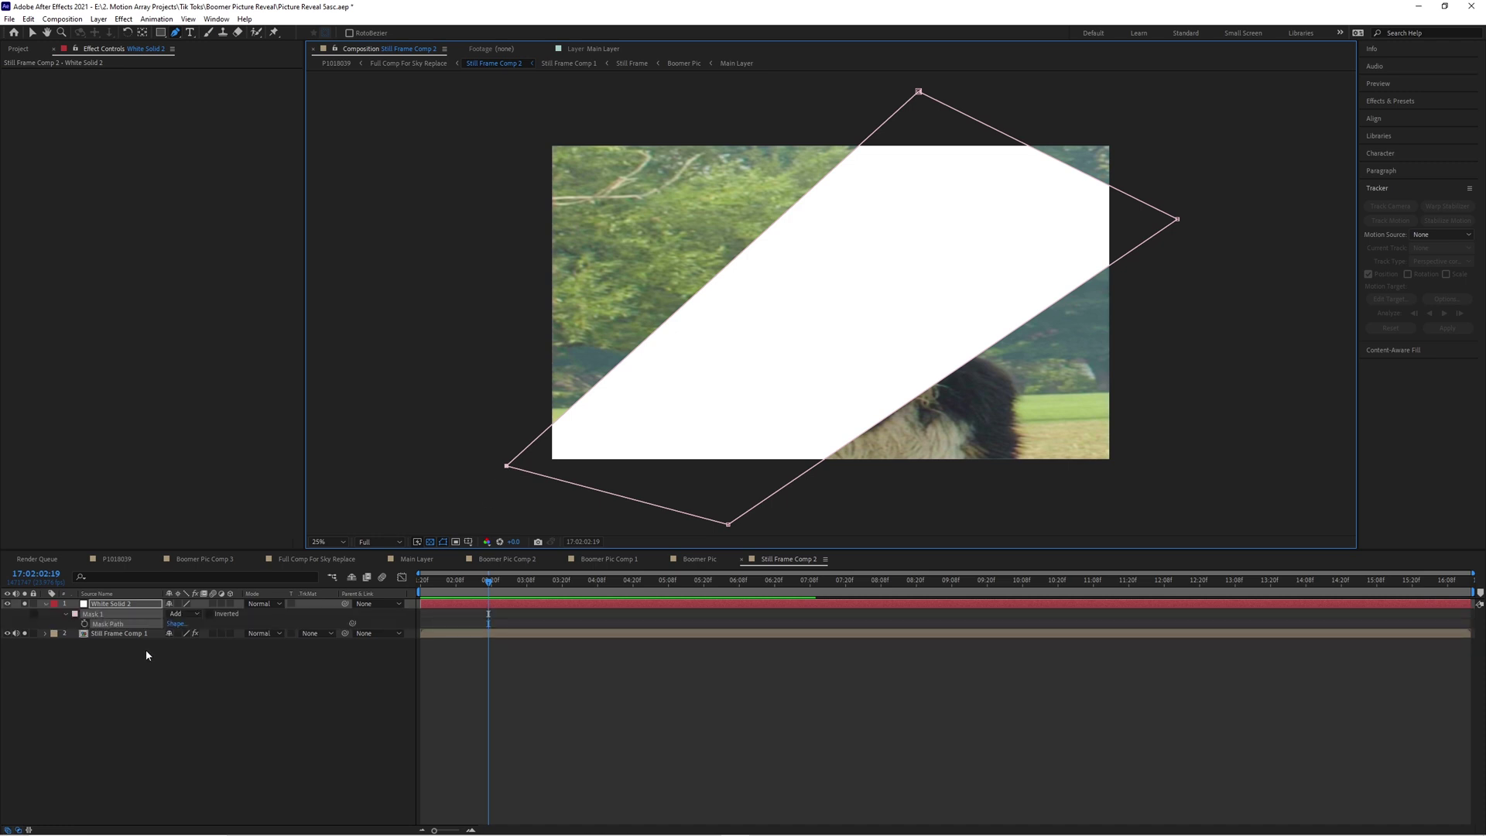
drag(180, 632, 249, 628)
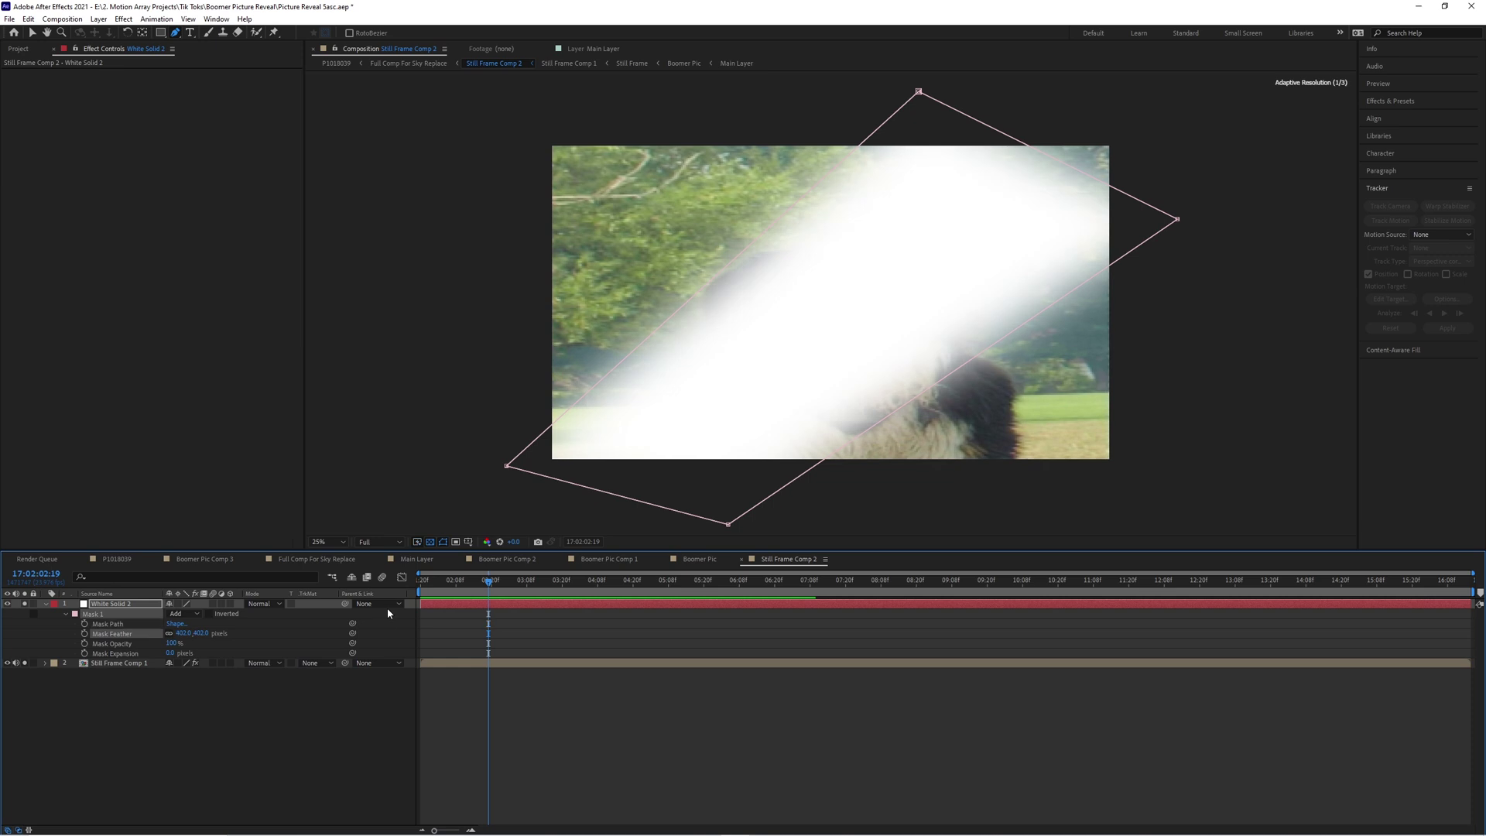
Step: Lower the white solid's opacity to a faint glass reflection and start keyframing the opacity
key(t)
drag(168, 614, 133, 622)
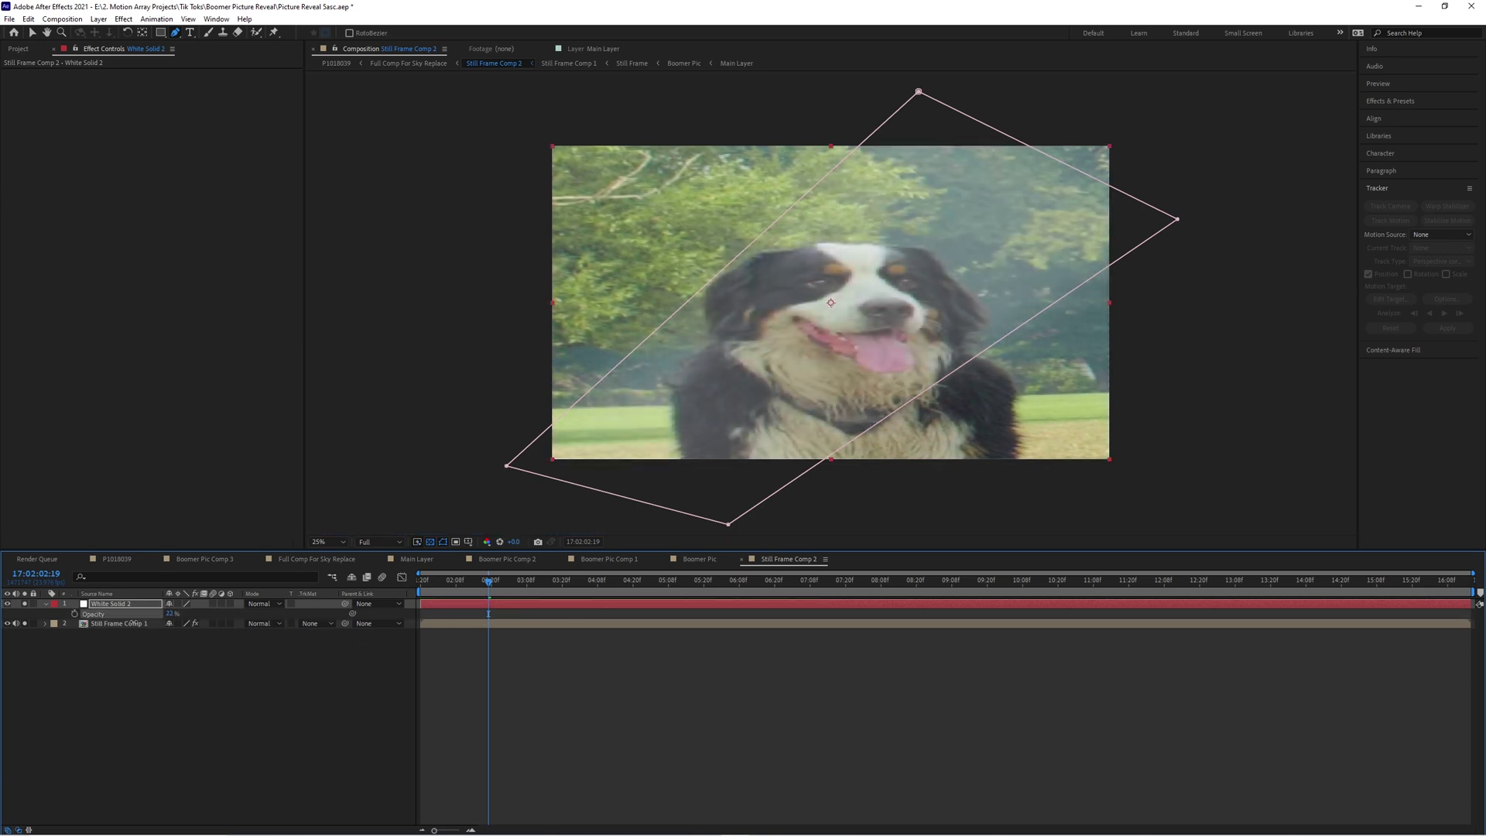
click(75, 614)
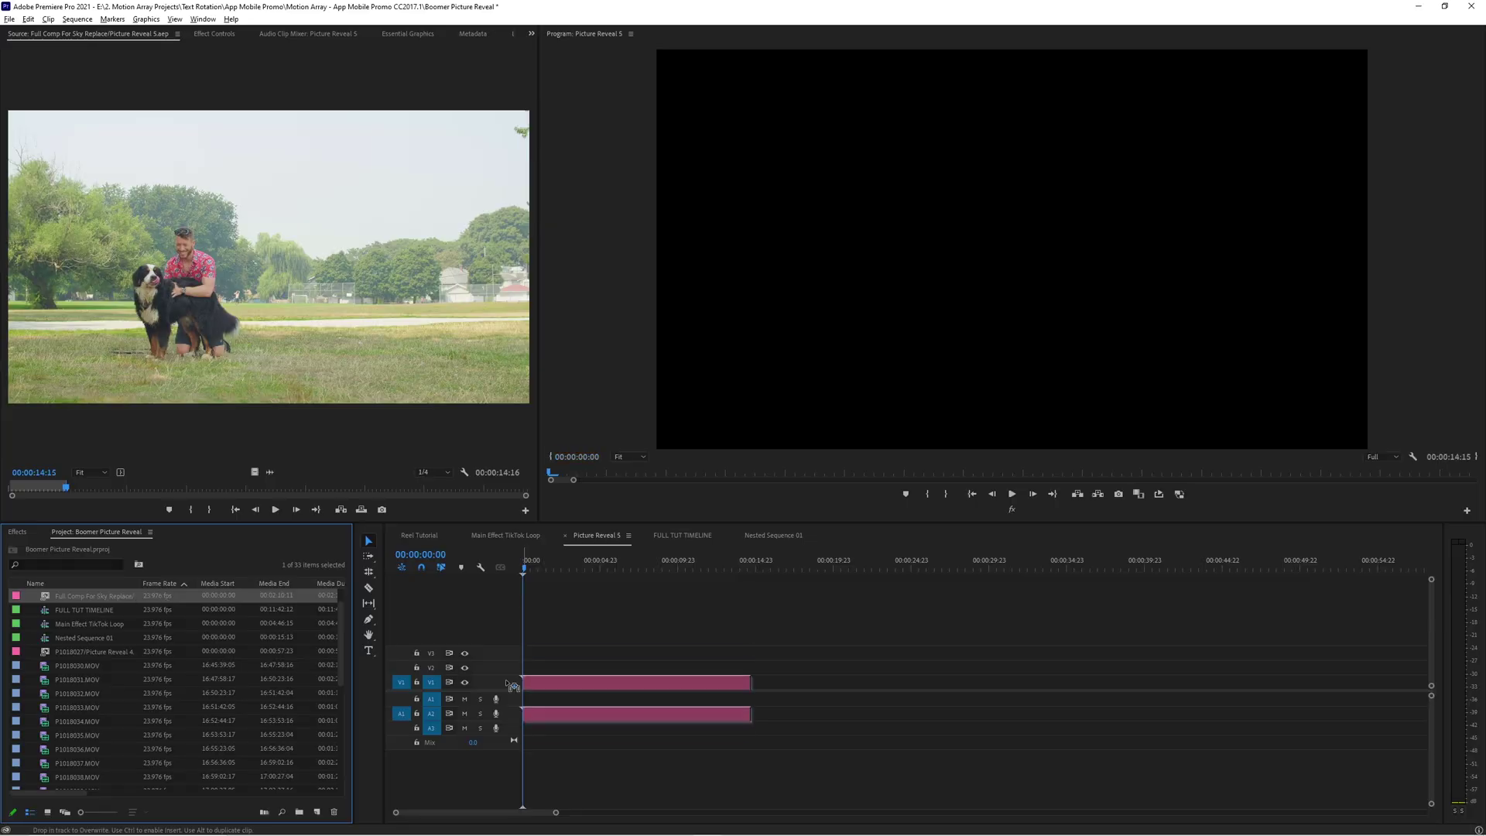
Step: Switch to Premiere Pro, place the Full Comp For Sky Replace clip at the sequence start, and apply Real Camera Shakes FX 01 to it
drag(519, 703, 520, 706)
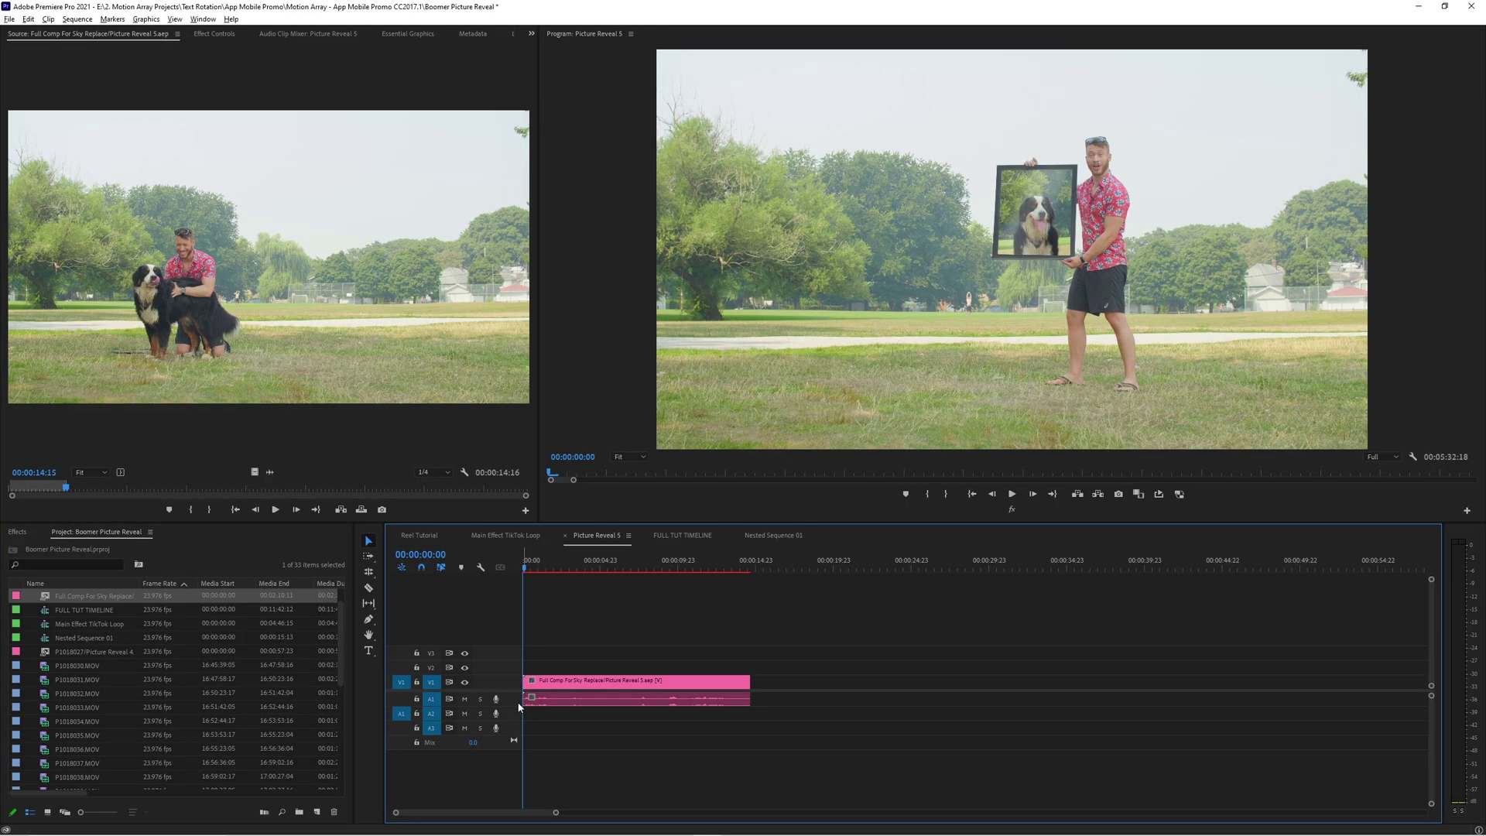
click(17, 532)
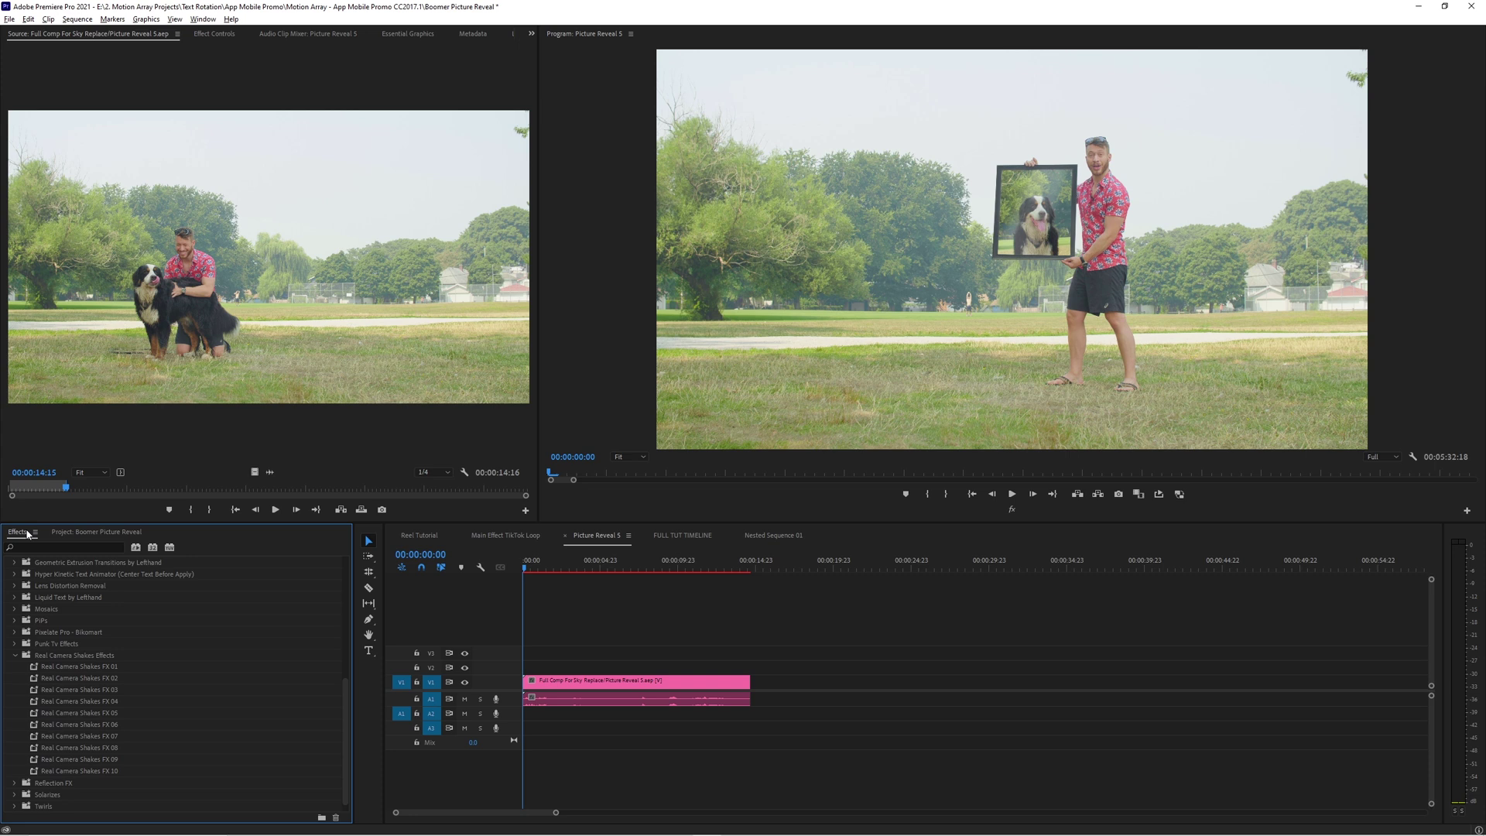
drag(79, 663, 515, 668)
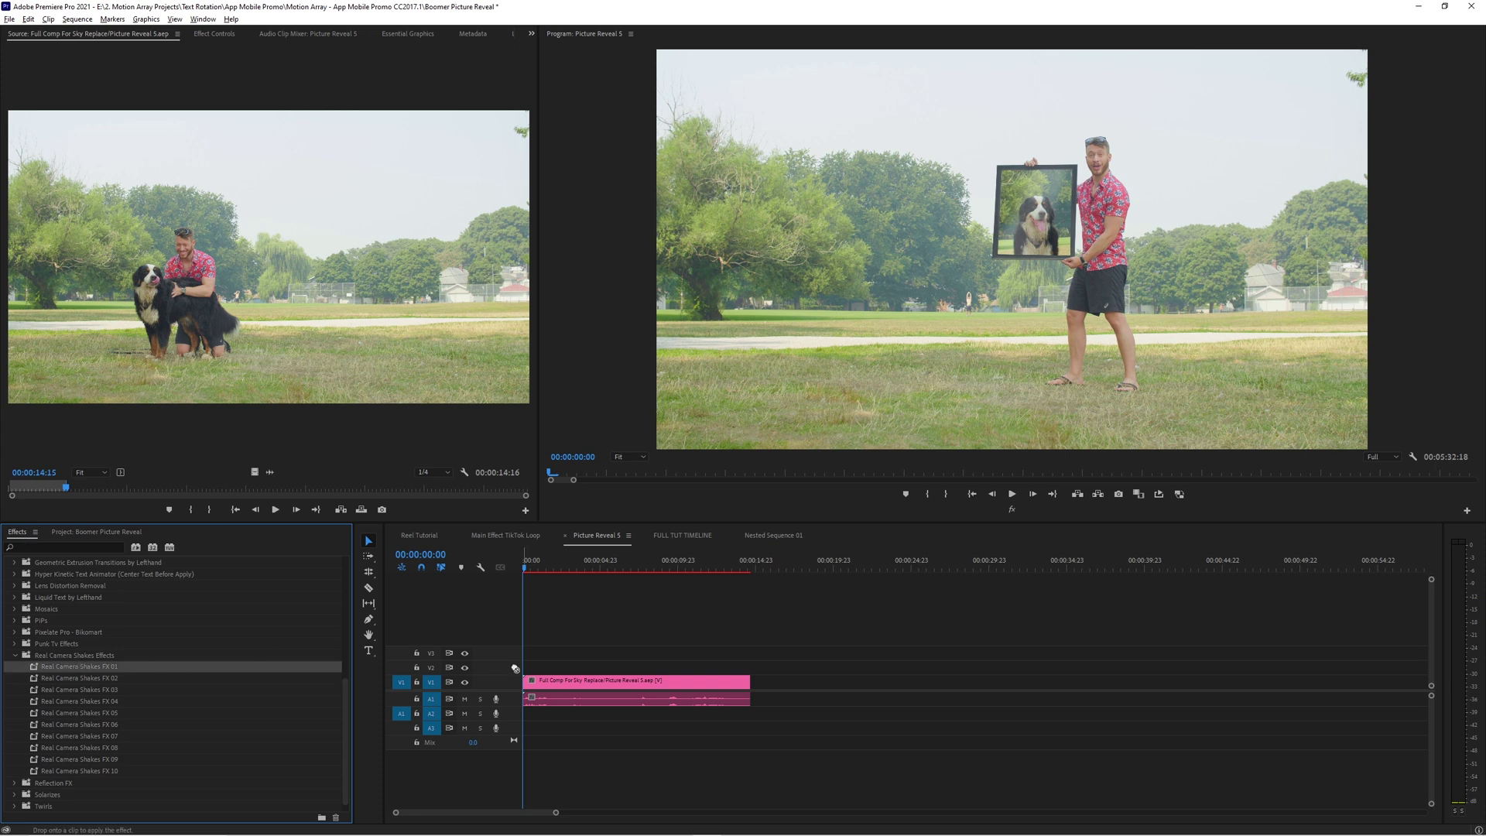